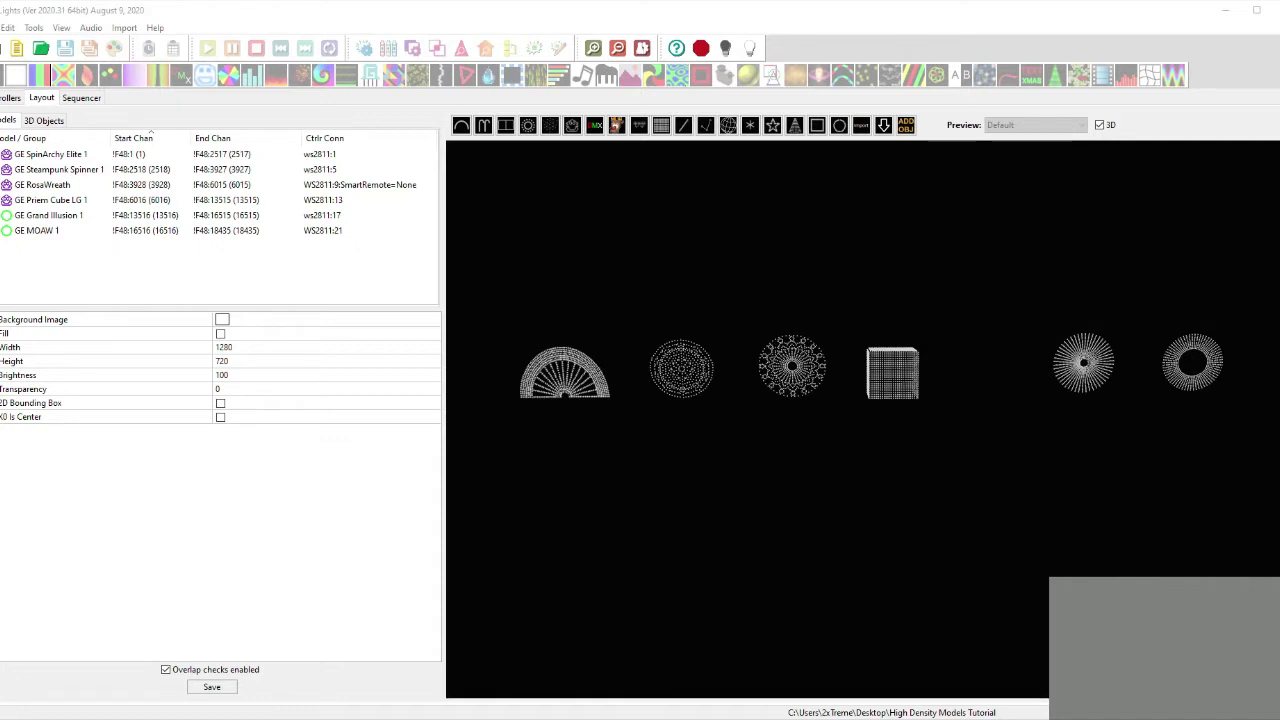
Step: Examine the F48 controller's settings and return to the model layout
left_click(545, 372)
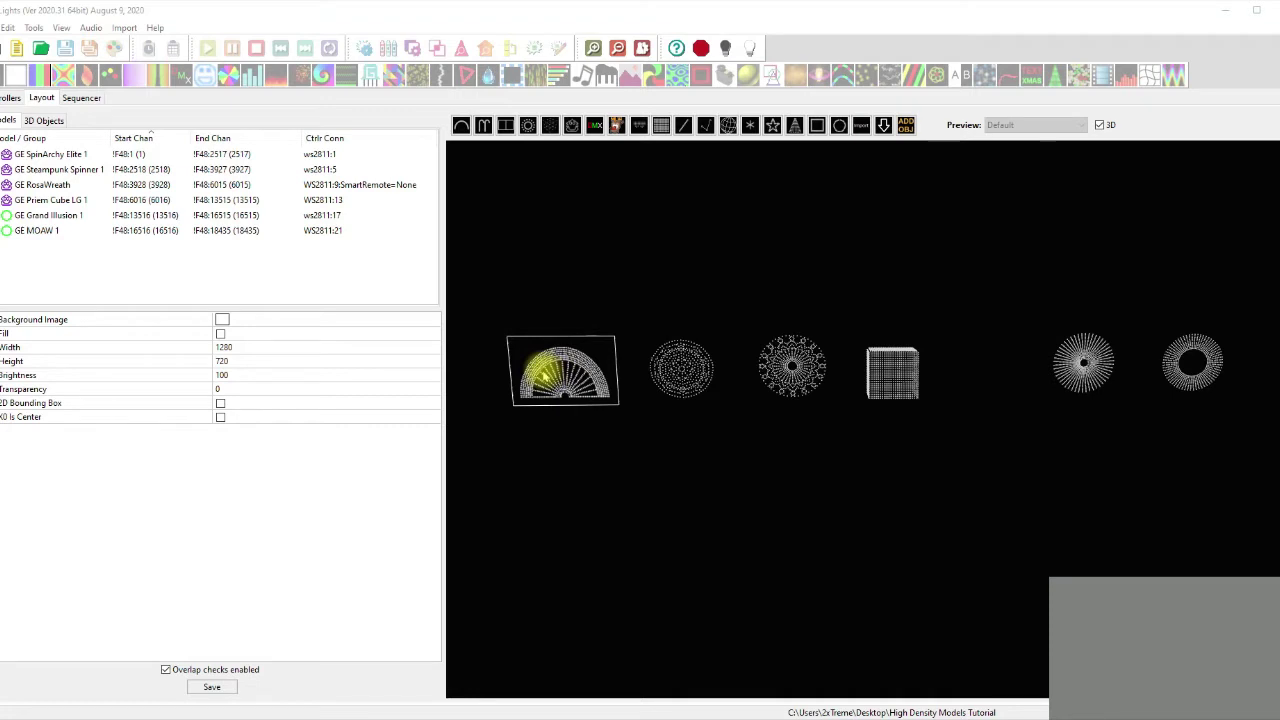
left_click(12, 98)
left_click(285, 208)
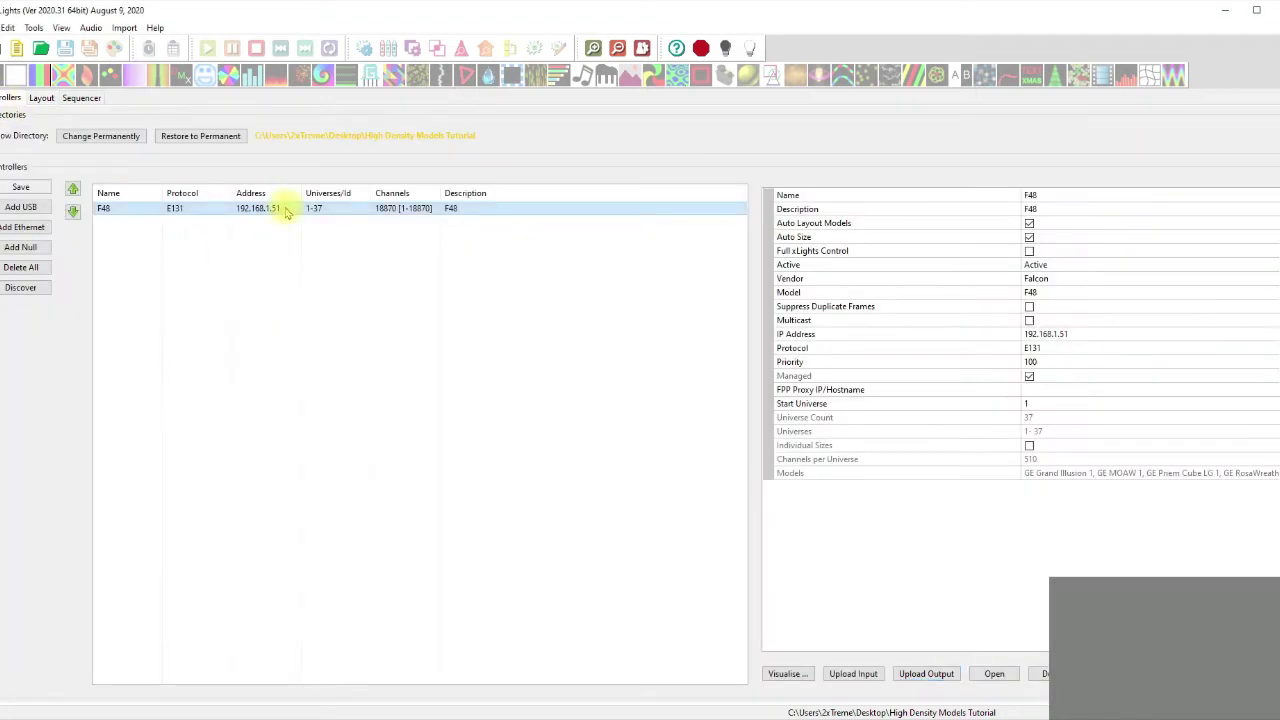
left_click(42, 98)
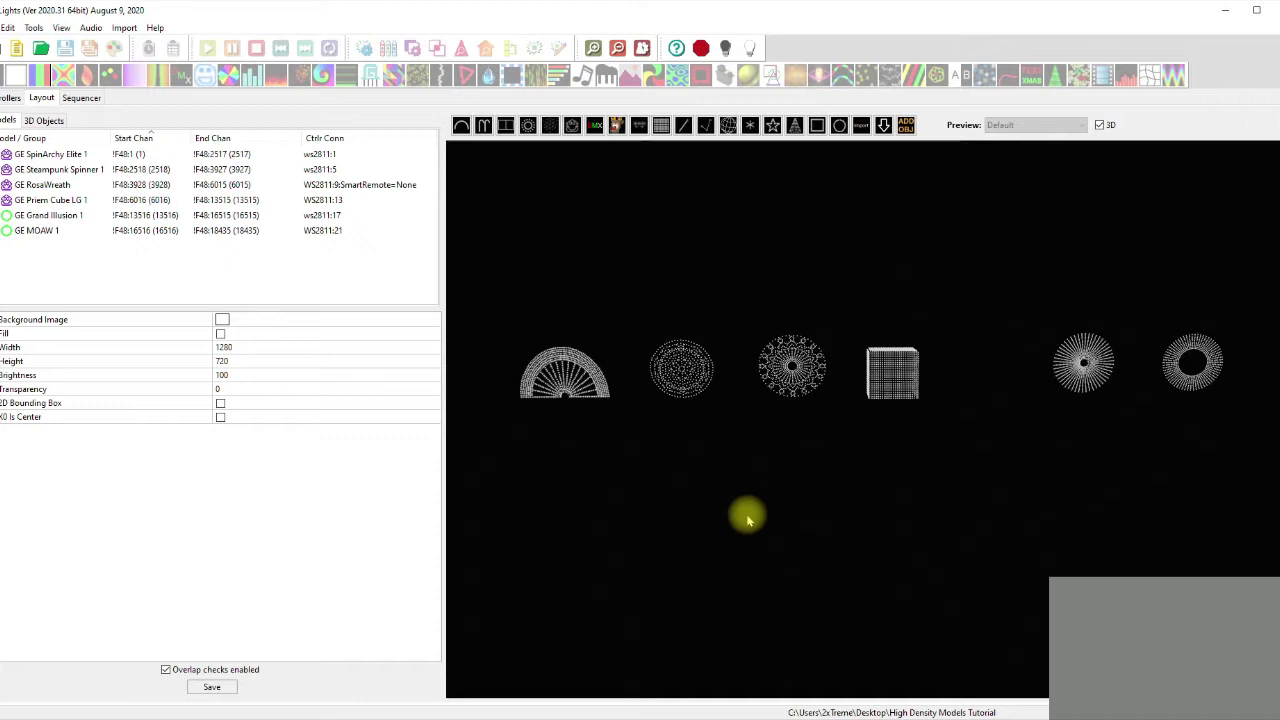
Step: Inspect the properties of the SpinArchy Elite, Steampunk Spinner, RosaWreath and Priem Cube LG custom models one after another
left_click(563, 371)
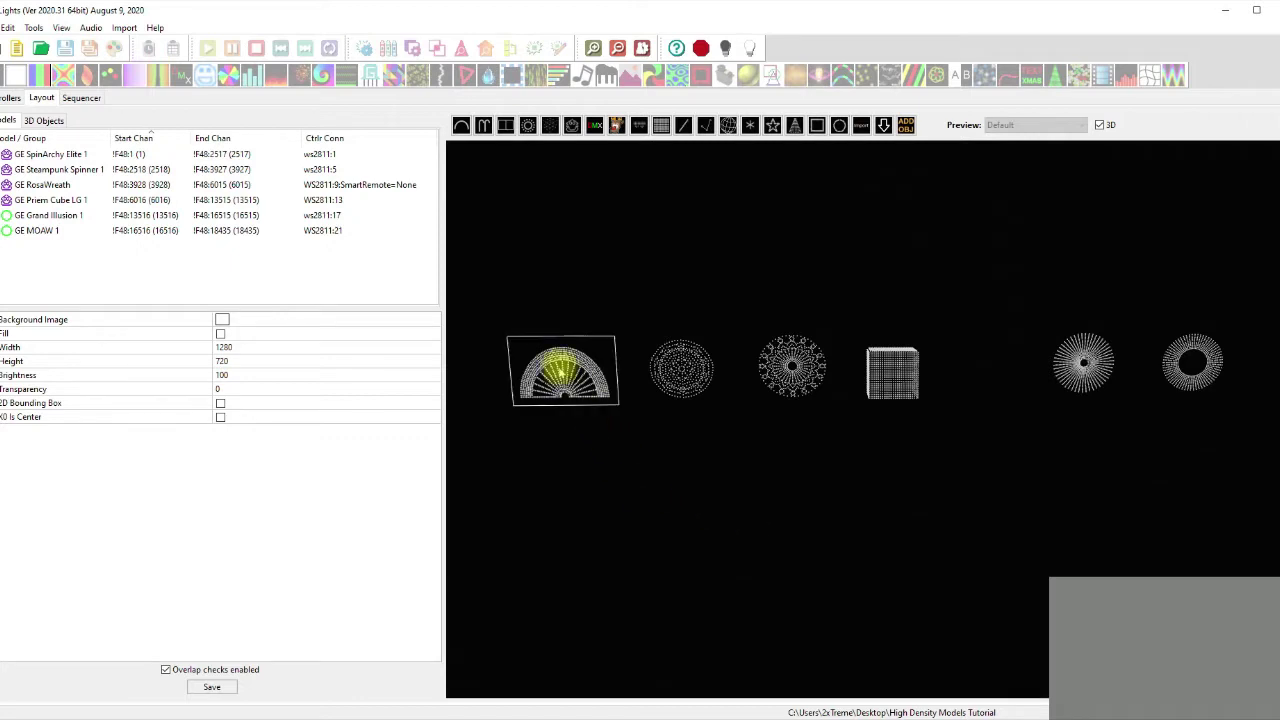
left_click(563, 371)
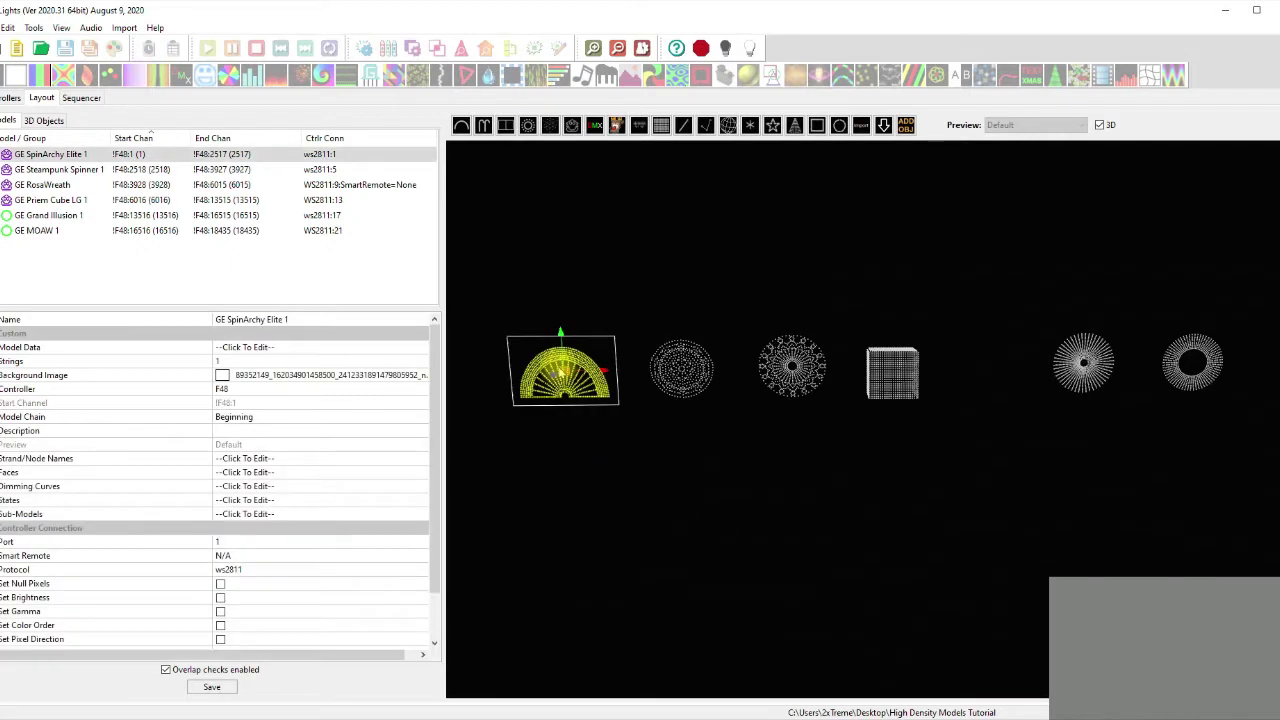
left_click(683, 380)
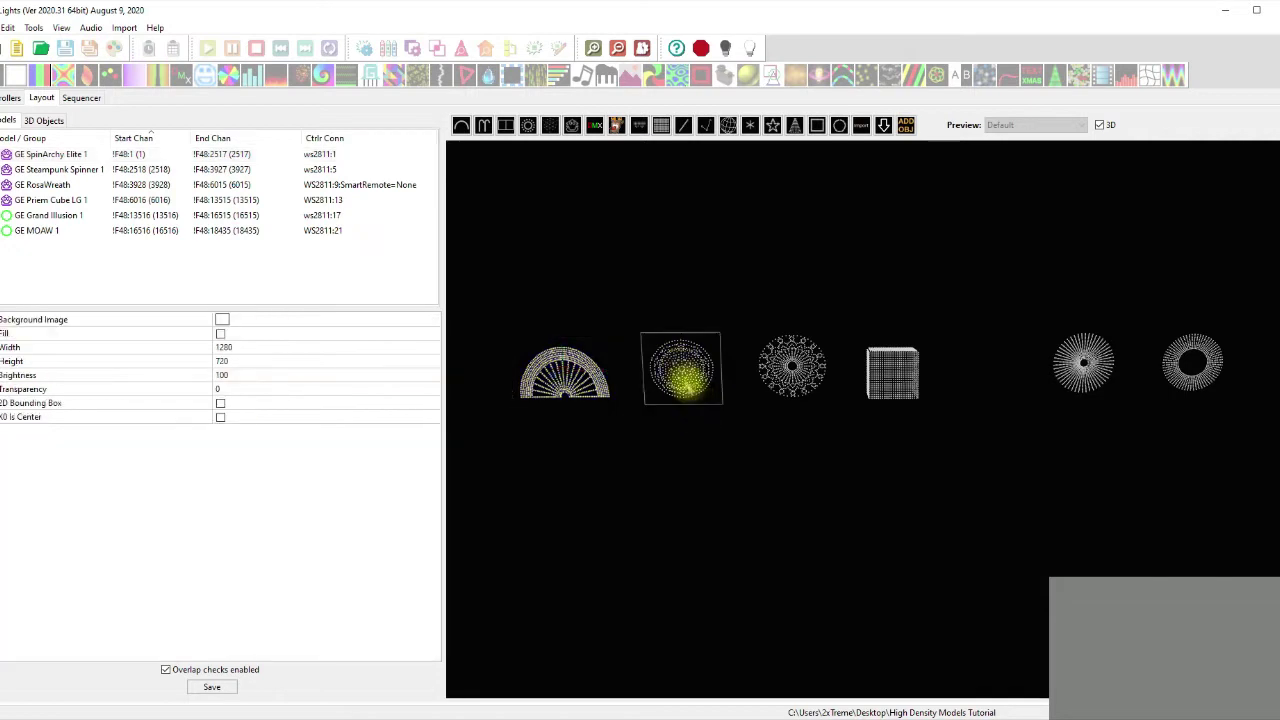
left_click(683, 378)
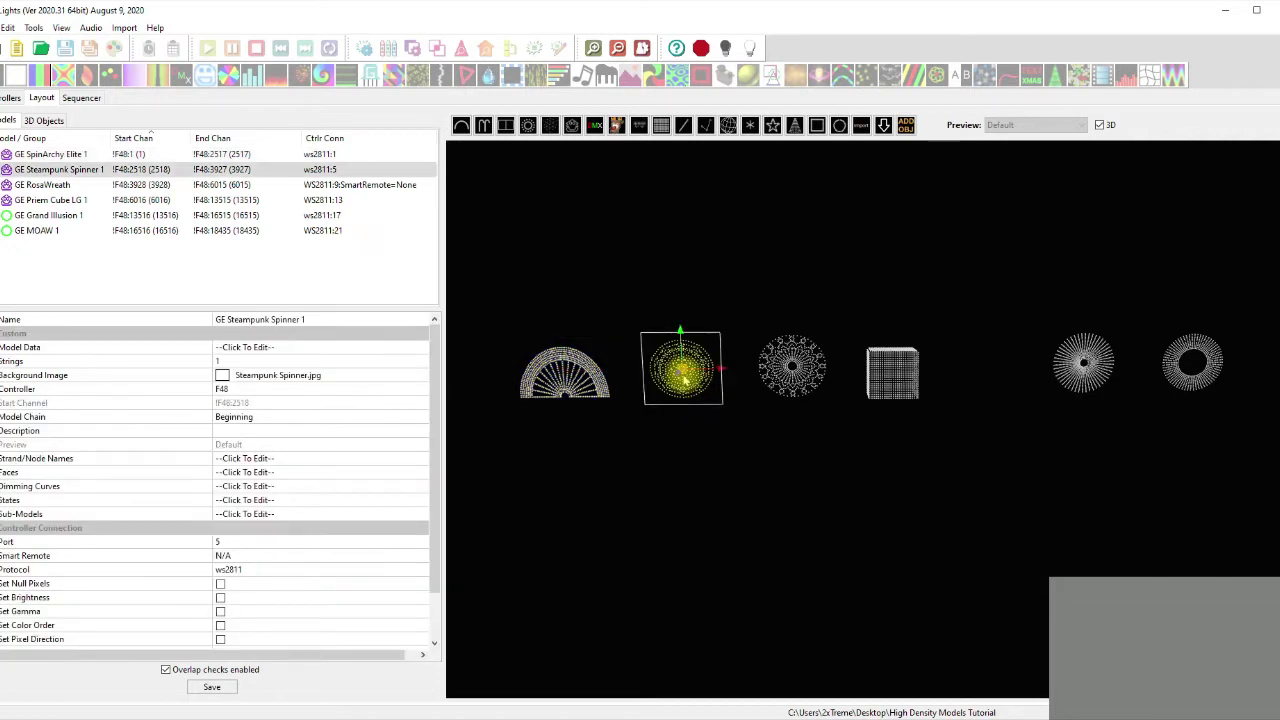
left_click(800, 420)
left_click(791, 377)
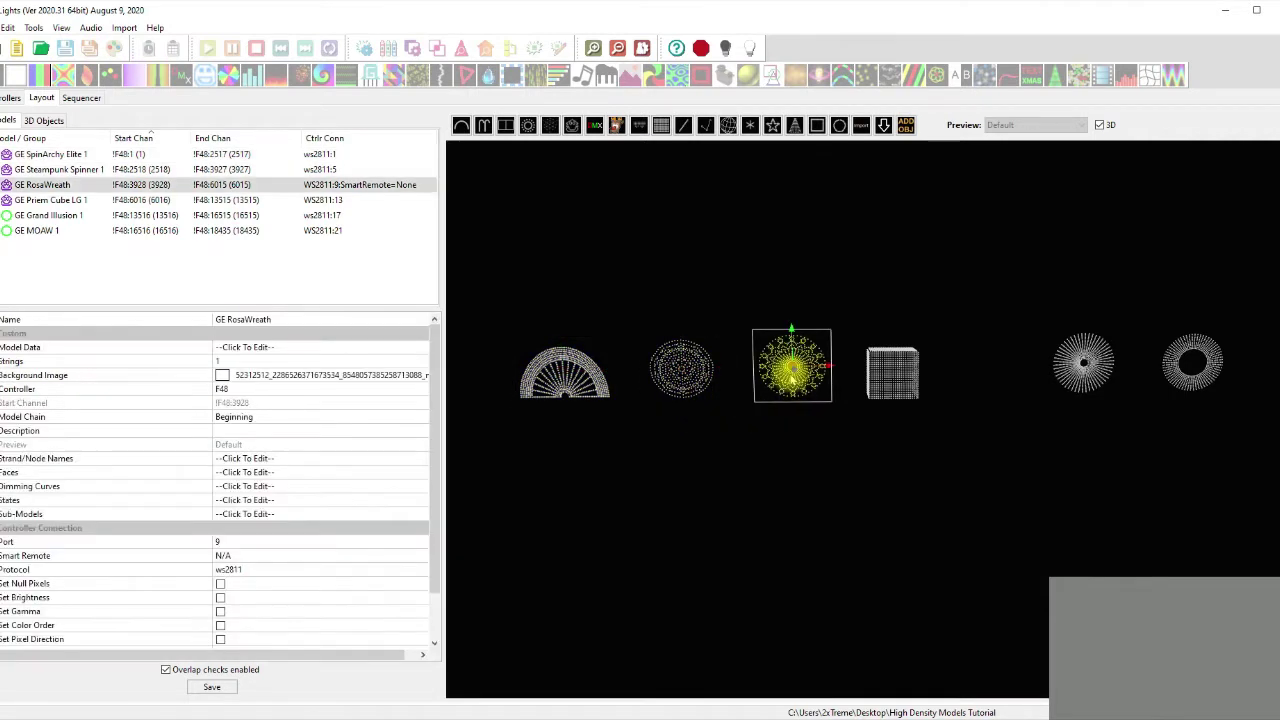
left_click(853, 422)
left_click(880, 389)
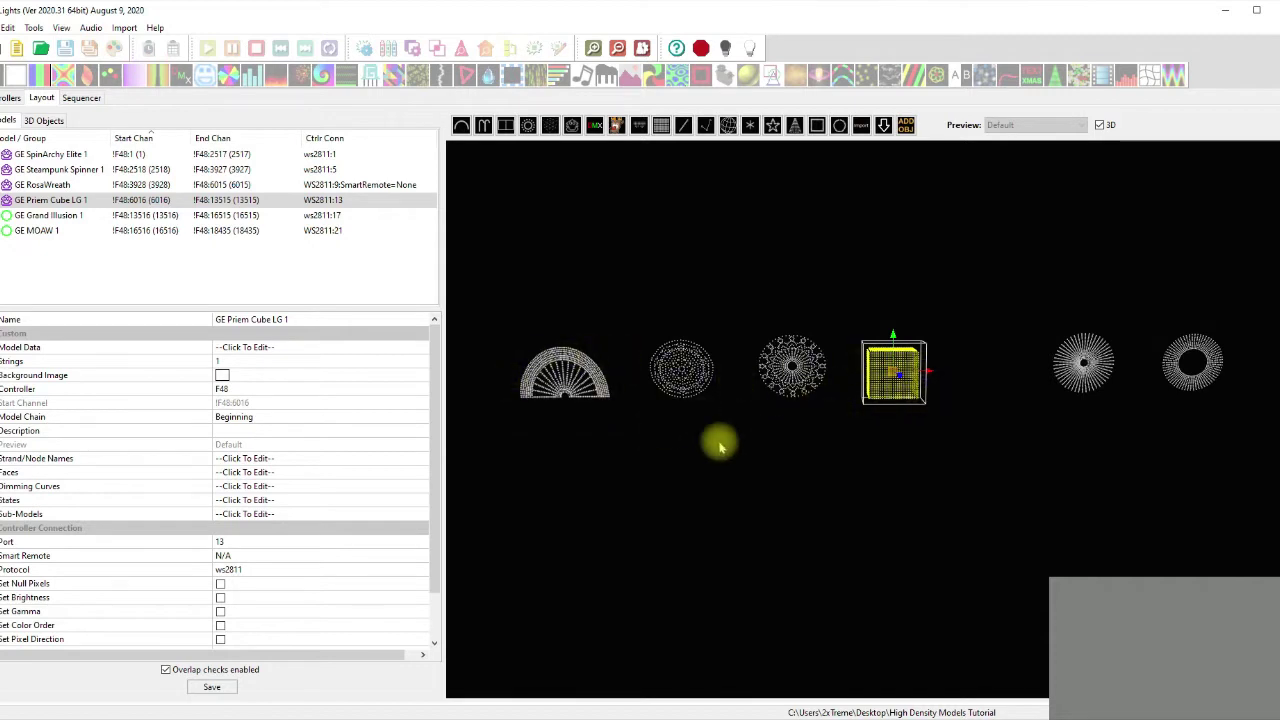
Step: View the custom model data grid of GE SpinArchy Elite 1 and close it without changes
left_click(543, 378)
left_click(415, 349)
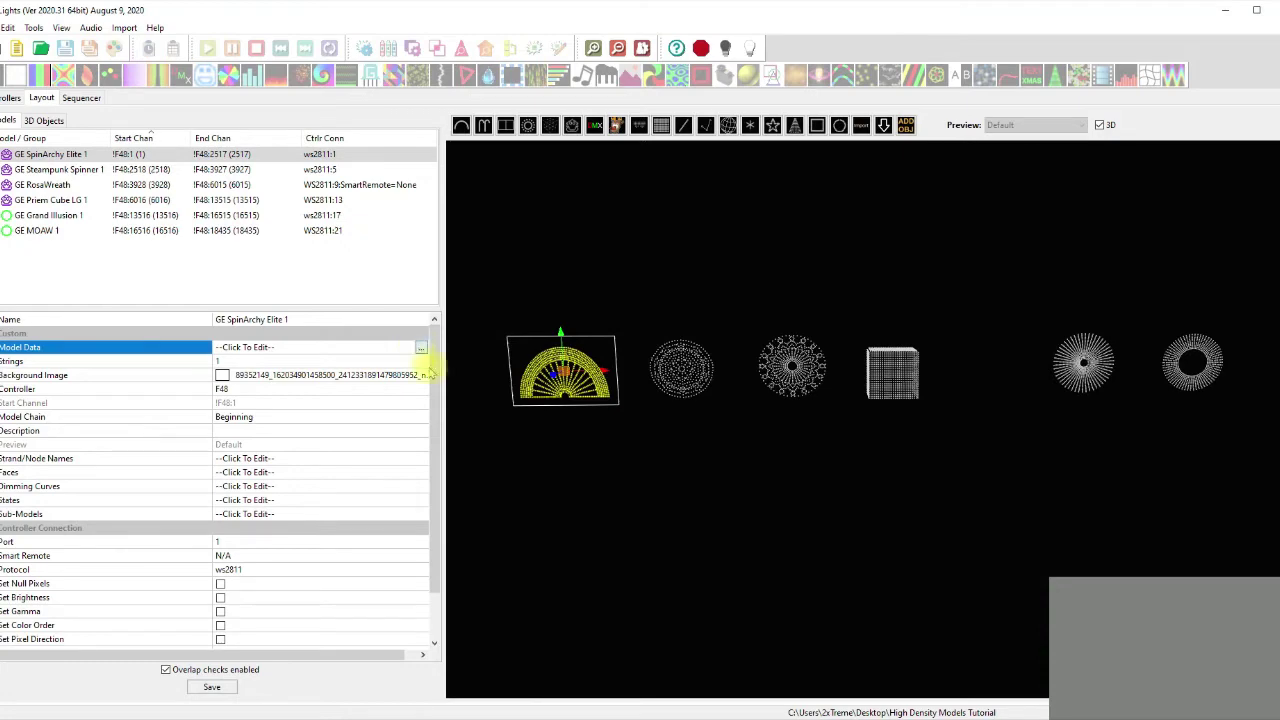
left_click(421, 347)
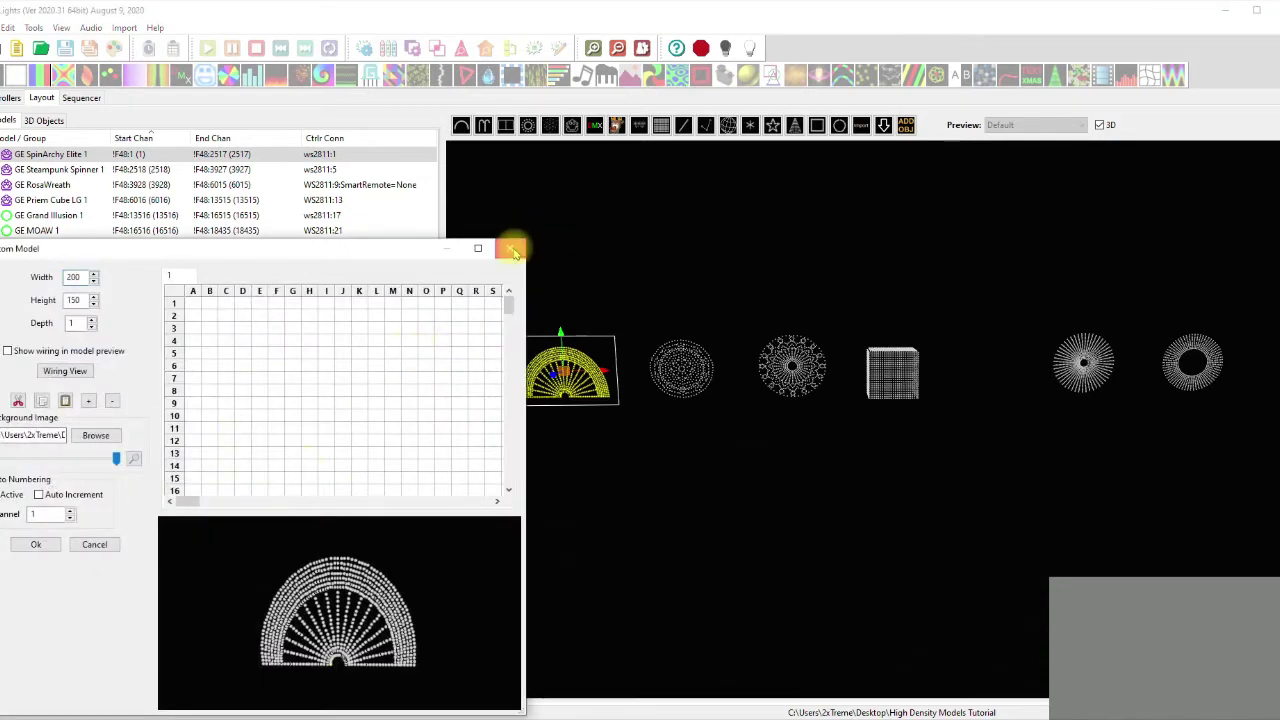
left_click(512, 250)
left_click(740, 410)
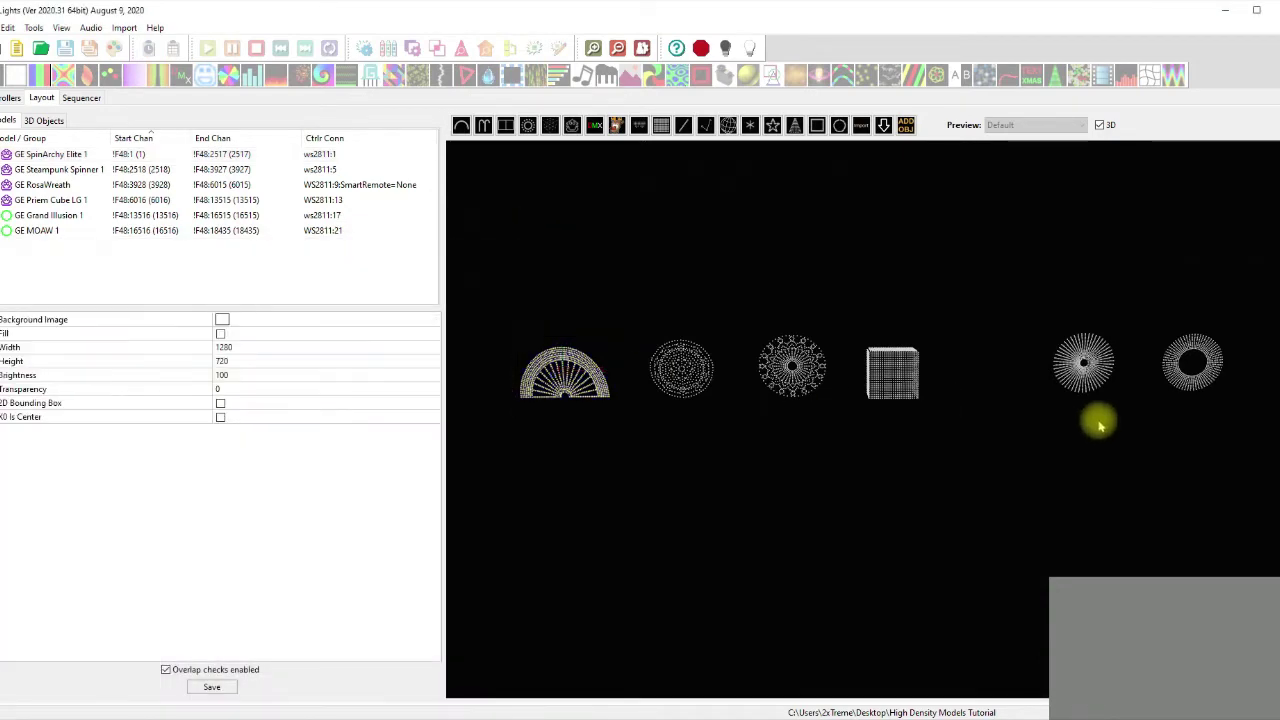
Step: Inspect the string, node and layer properties of the circle models GE Grand Illusion 1 and GE MOAW 1
left_click(1088, 368)
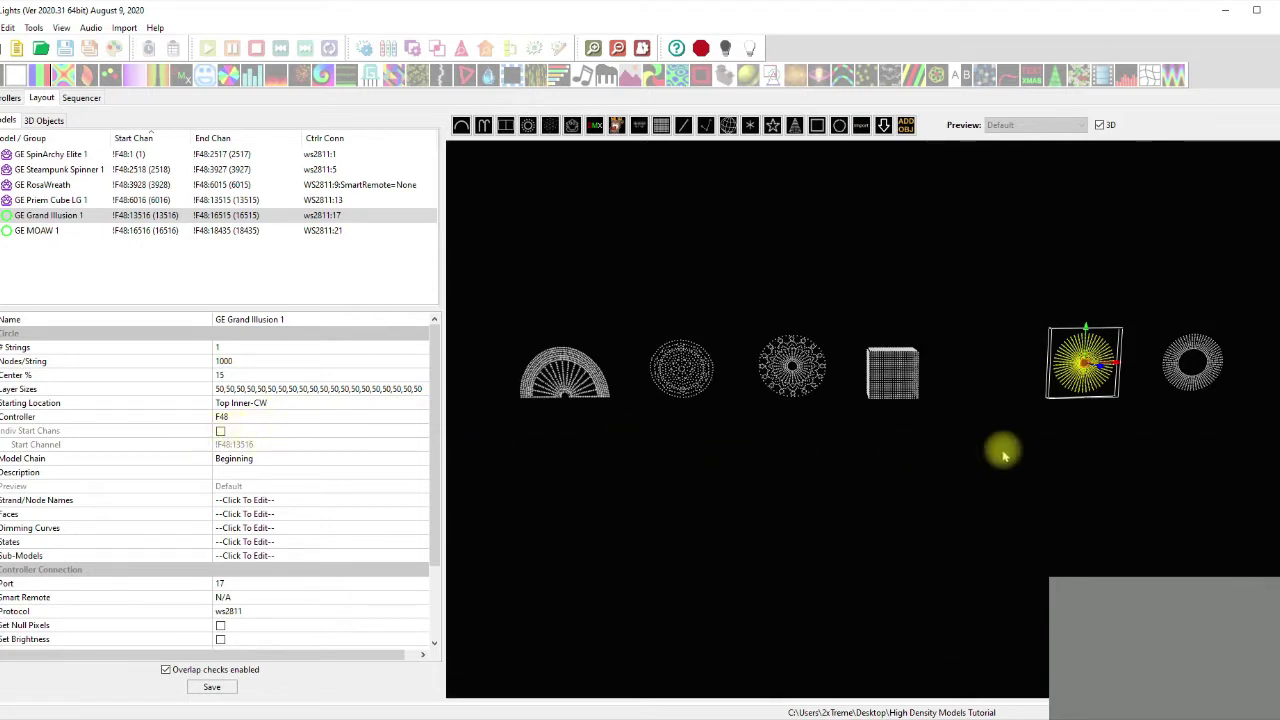
left_click(1130, 436)
left_click(1190, 362)
left_click(1179, 443)
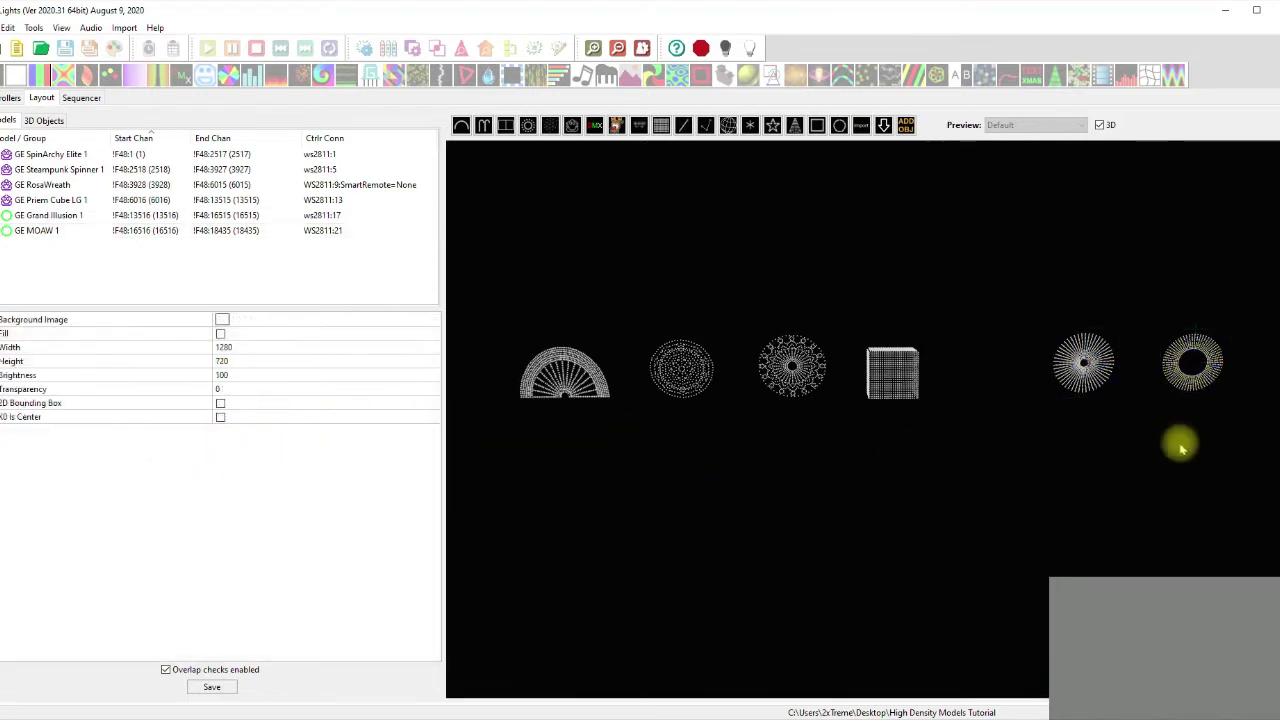
left_click(1182, 374)
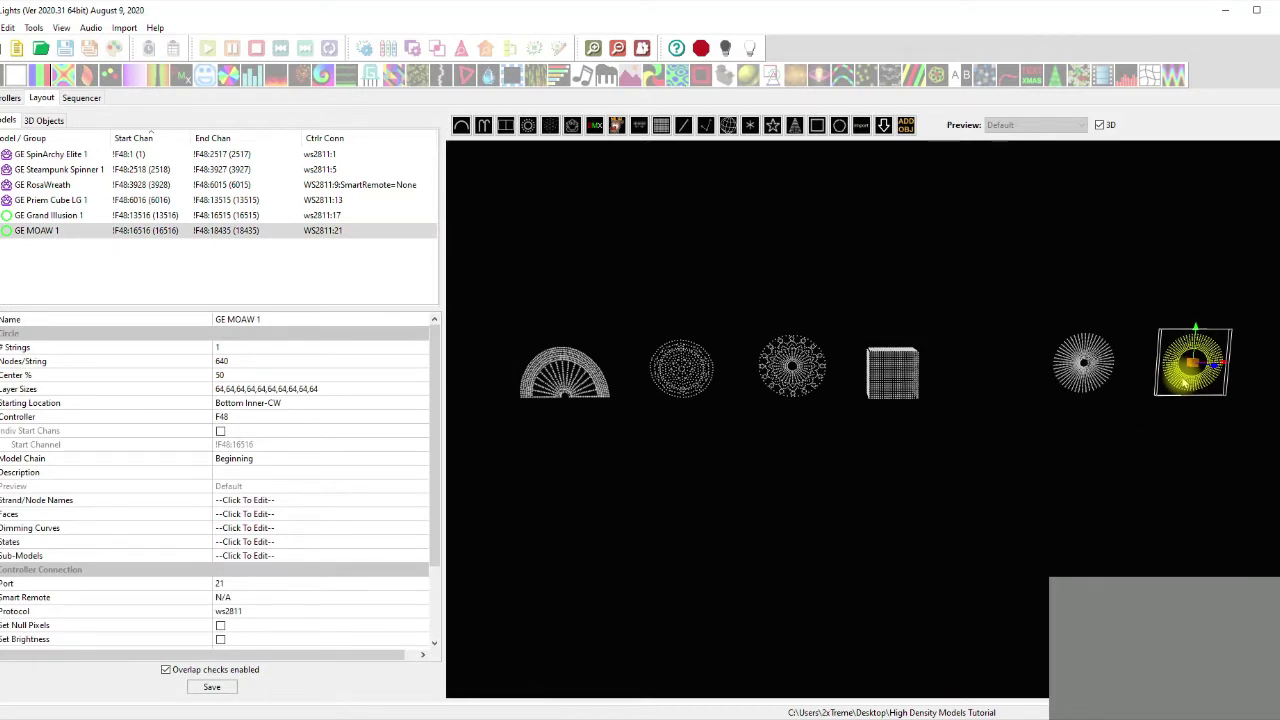
left_click(1175, 450)
left_click(1082, 368)
left_click(891, 393)
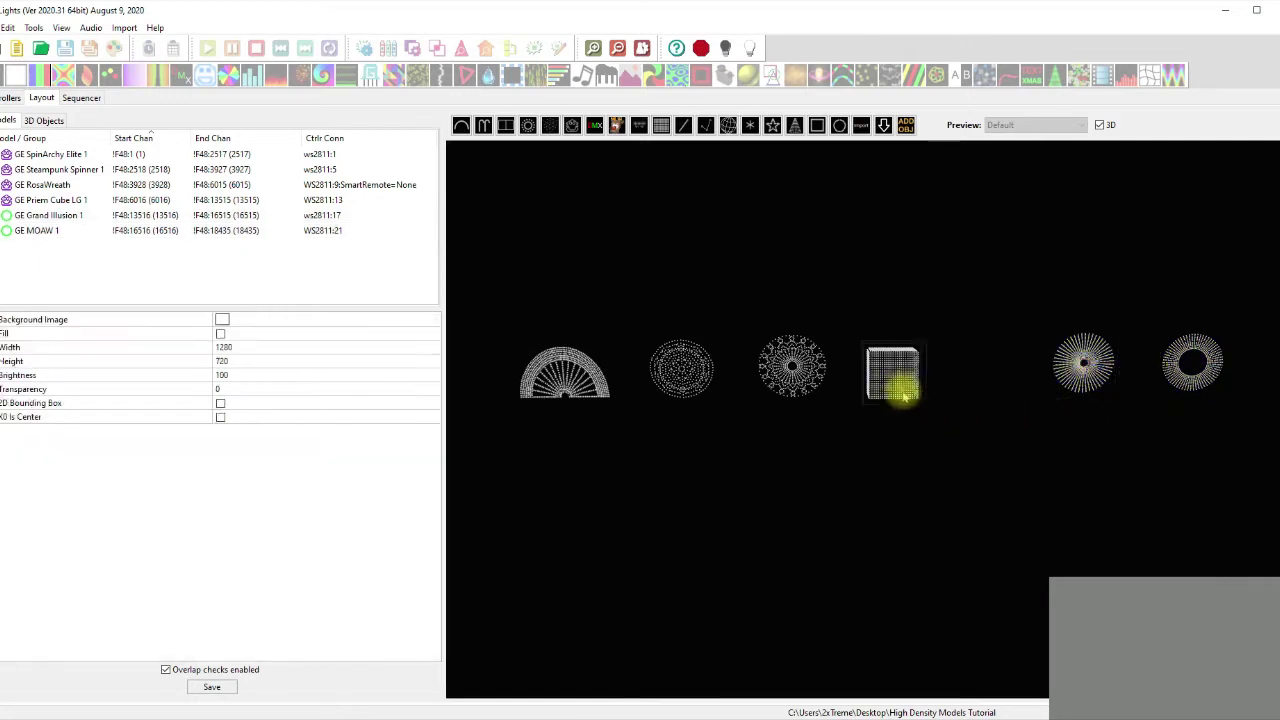
left_click(655, 460)
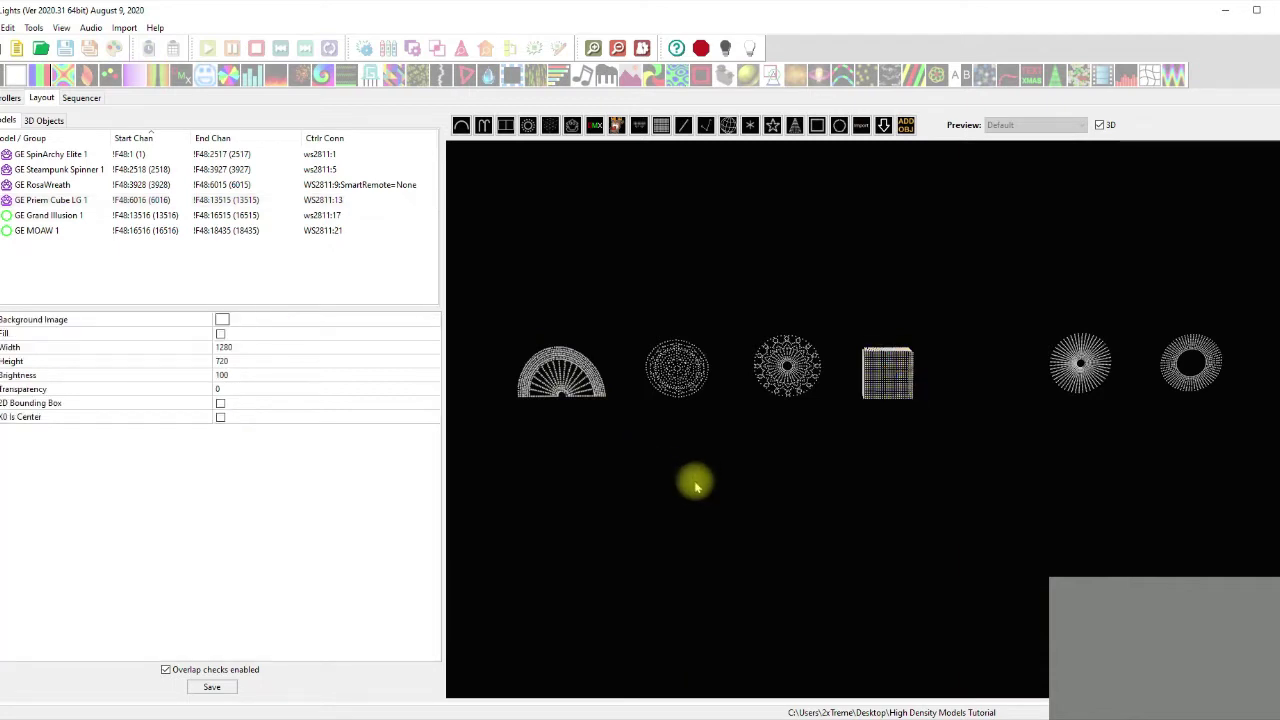
left_click(565, 375)
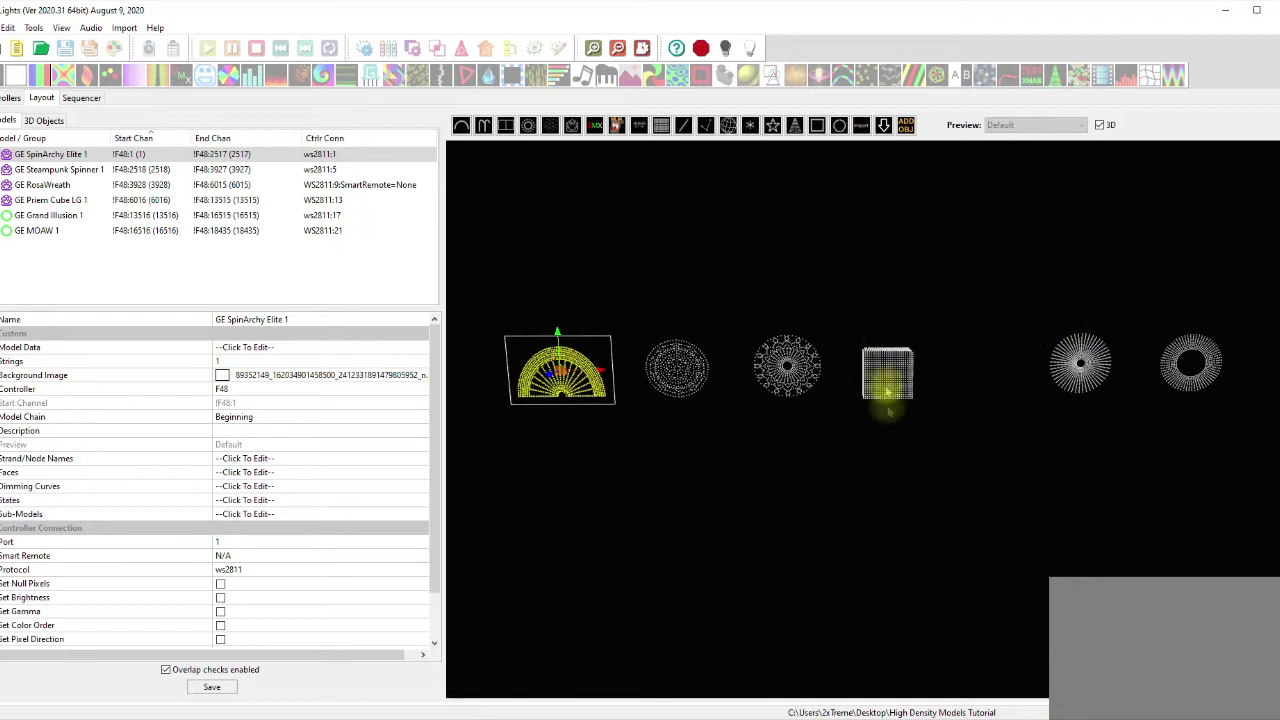
left_click(763, 477)
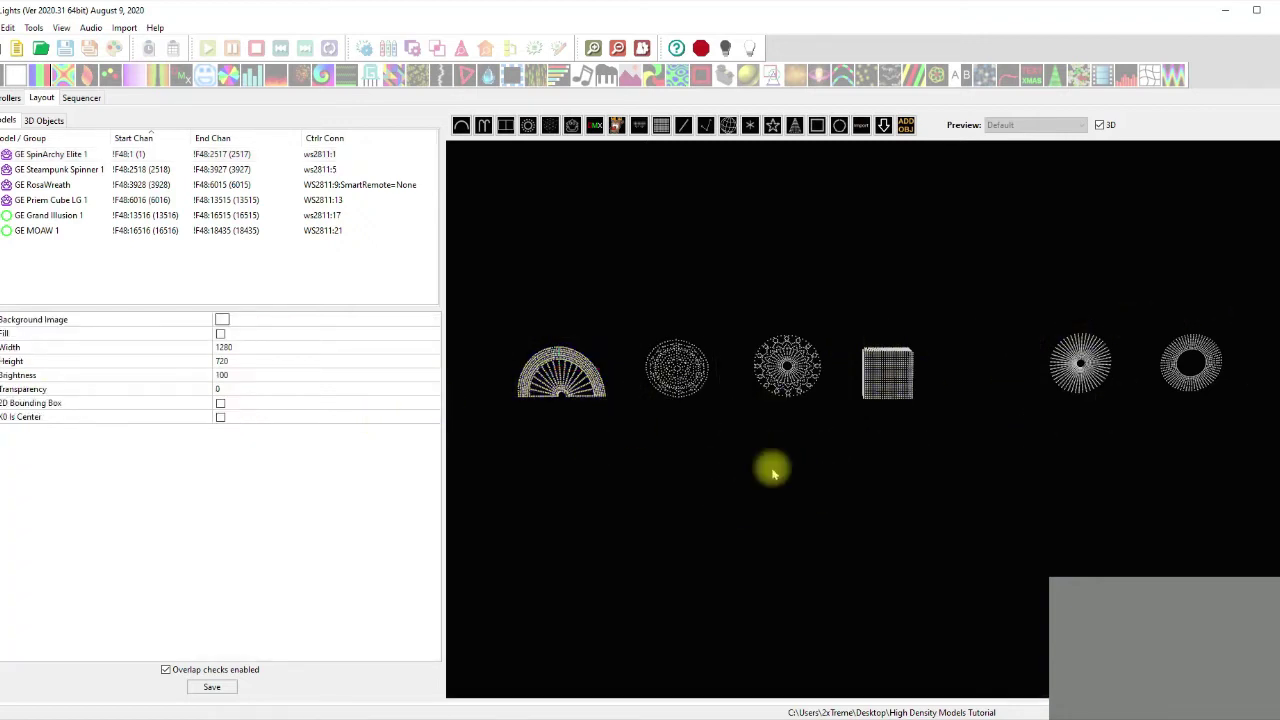
left_click(604, 378)
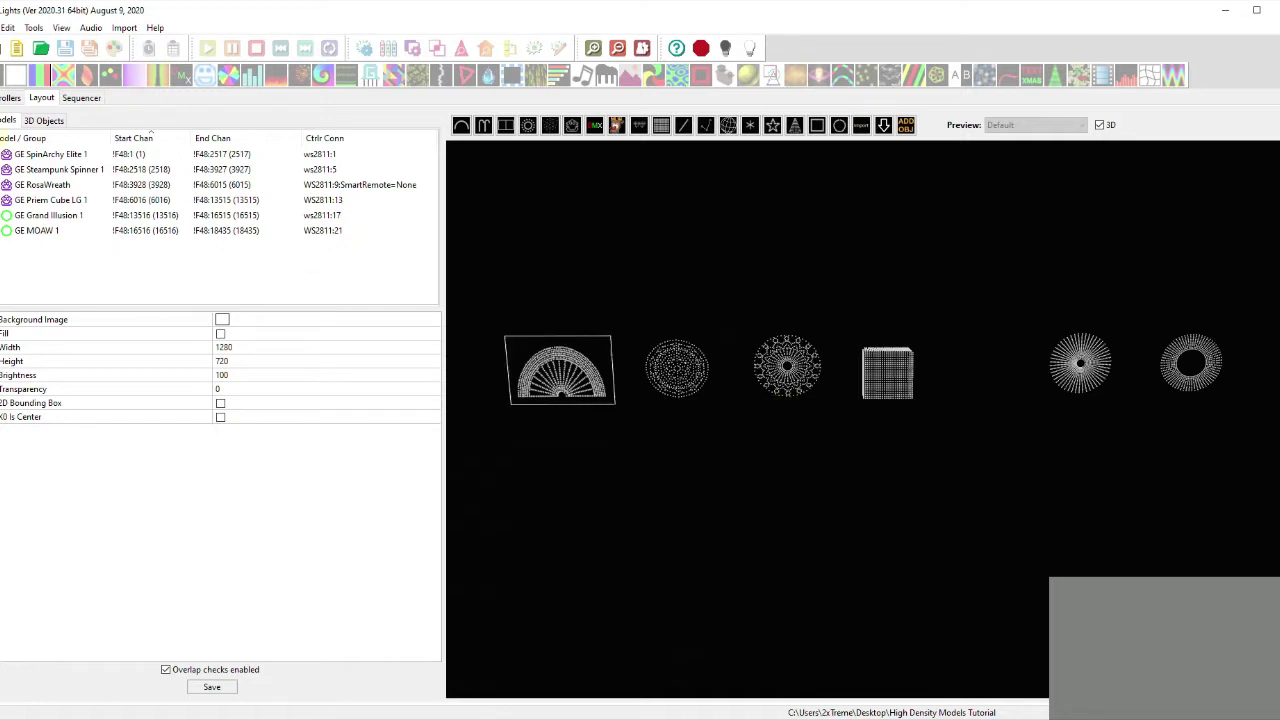
Step: Try to upload the output configuration to the F48 controller
left_click(10, 97)
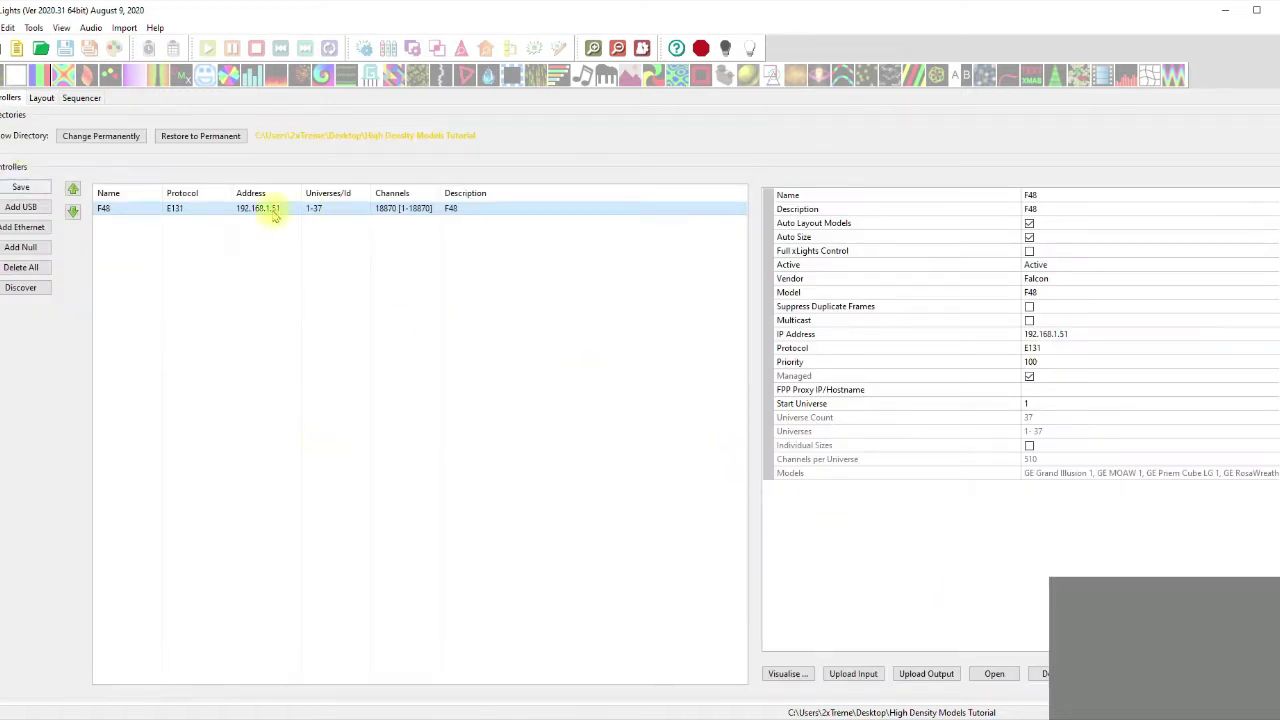
left_click(938, 675)
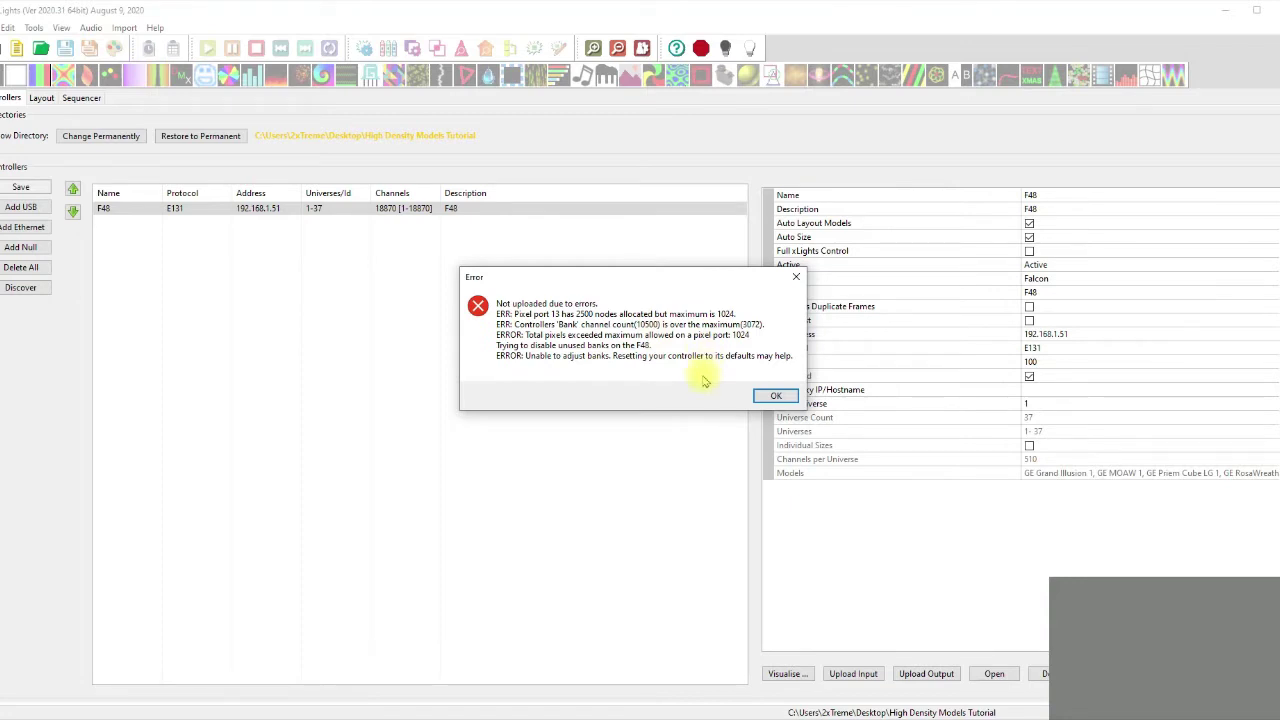
left_click(776, 397)
Step: Set the number of strings for the GE SpinArchy Elite 1 model to 4 in the layout
left_click(41, 98)
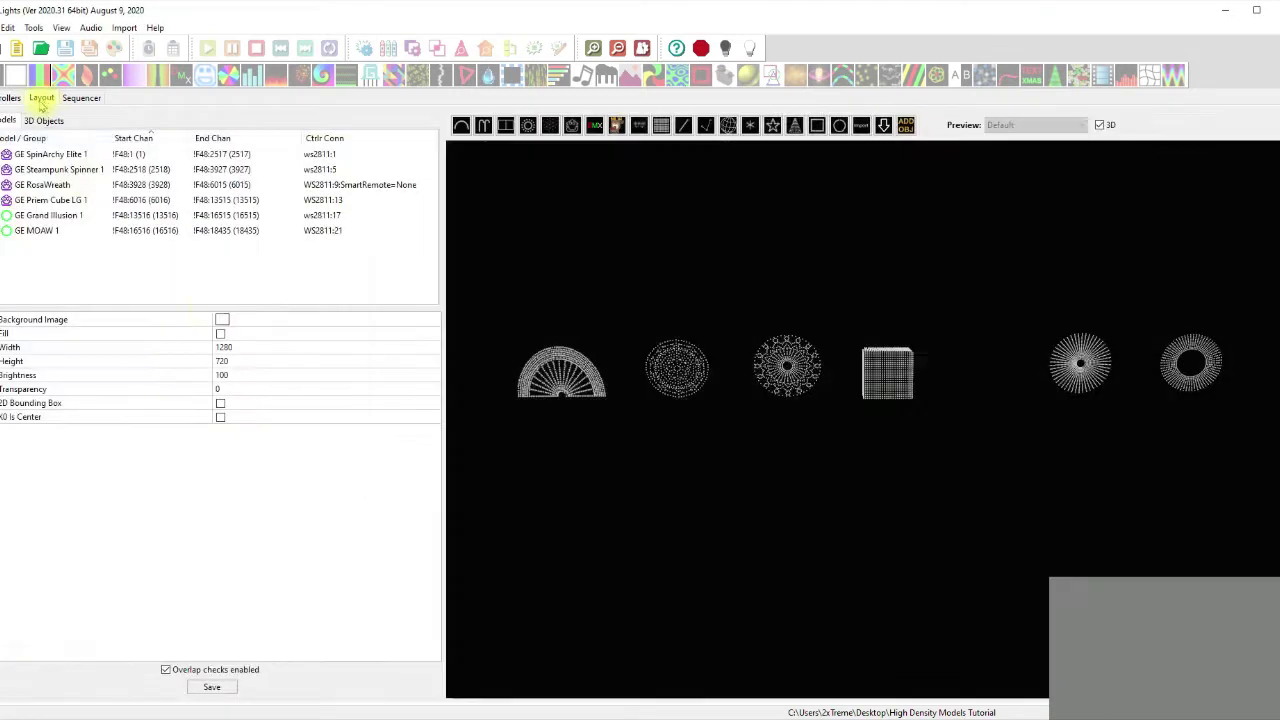
left_click(560, 378)
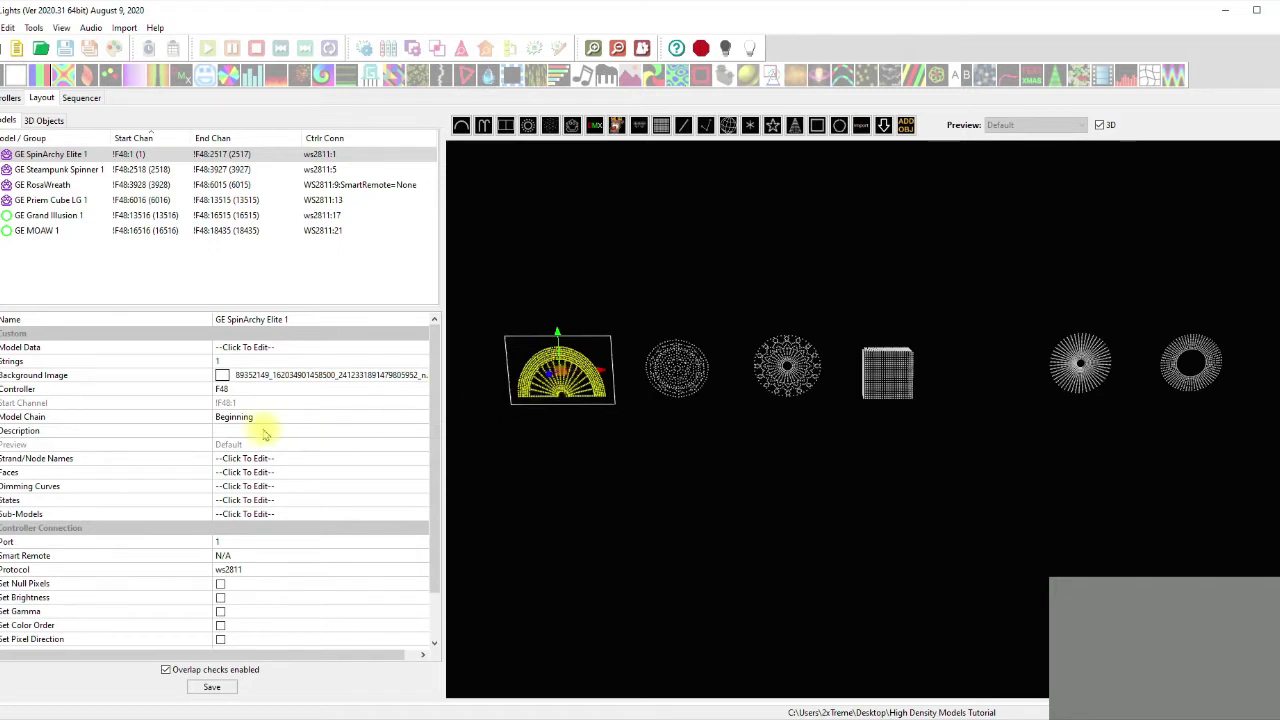
left_click(224, 361)
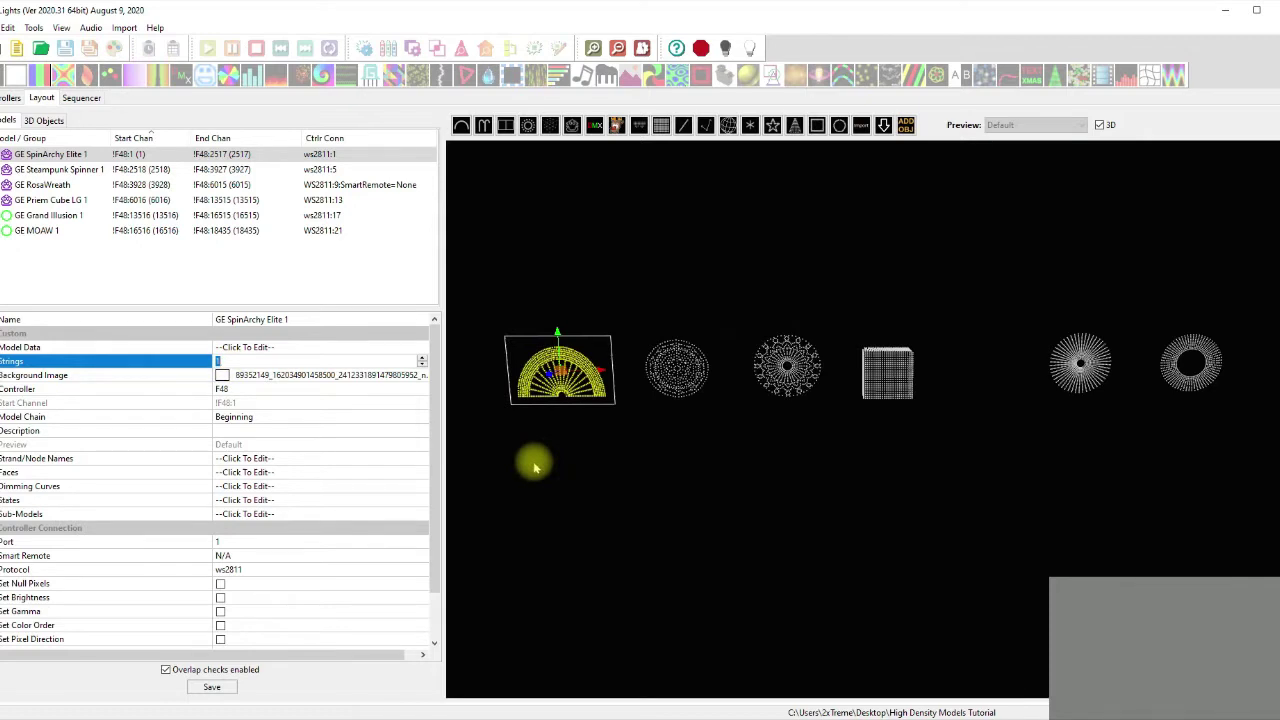
type("4")
left_click(334, 428)
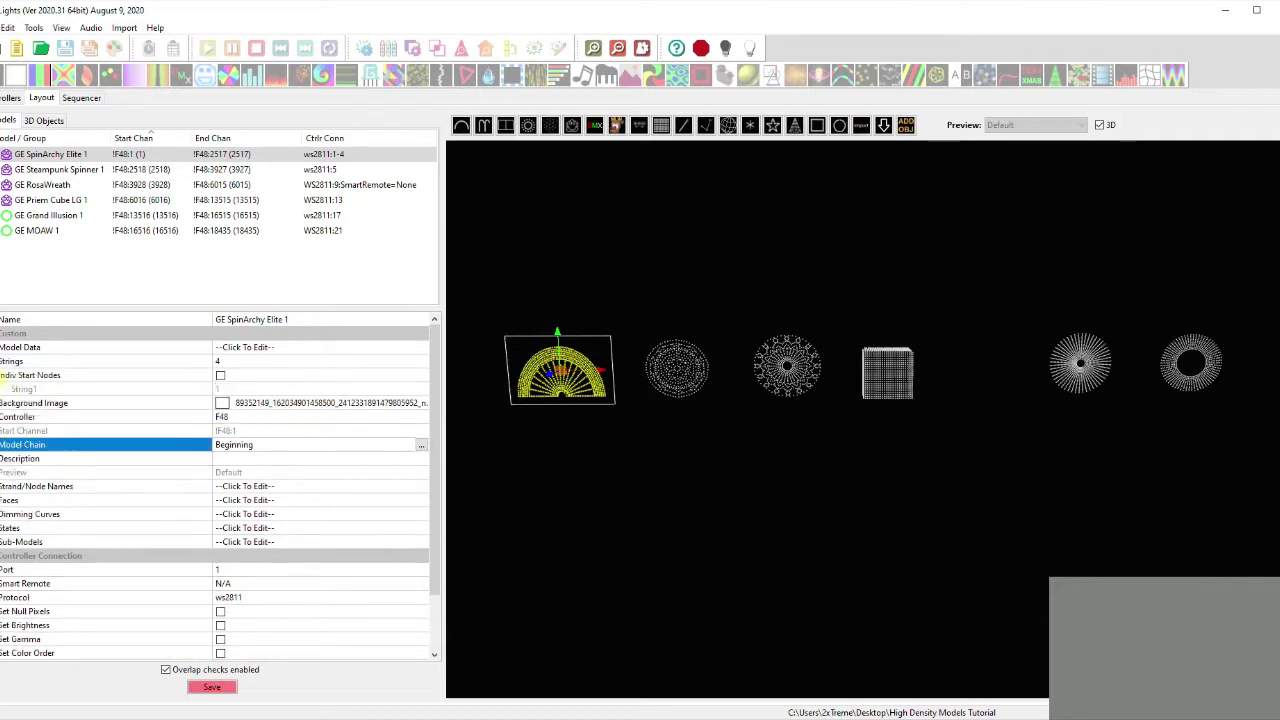
Step: Enable individual start nodes for GE SpinArchy Elite 1 and set String2 to 201, String3 to 401 and String4 to 601
left_click(220, 375)
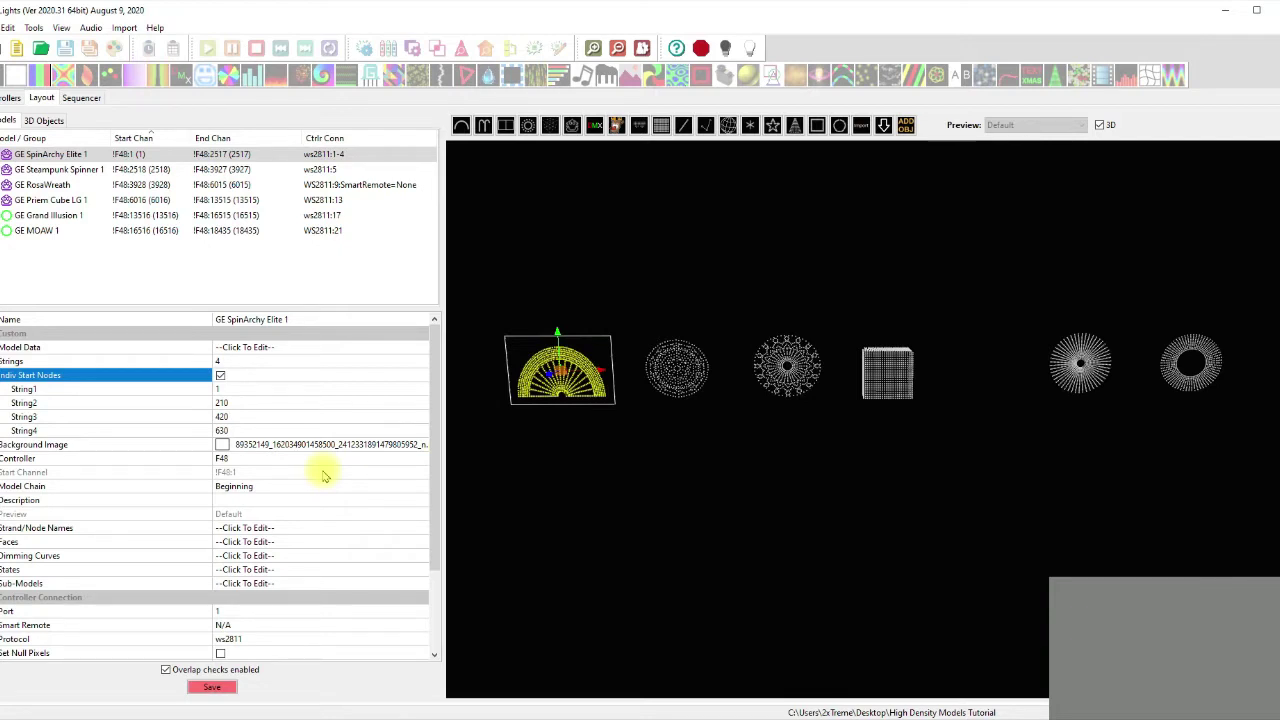
left_click(240, 402)
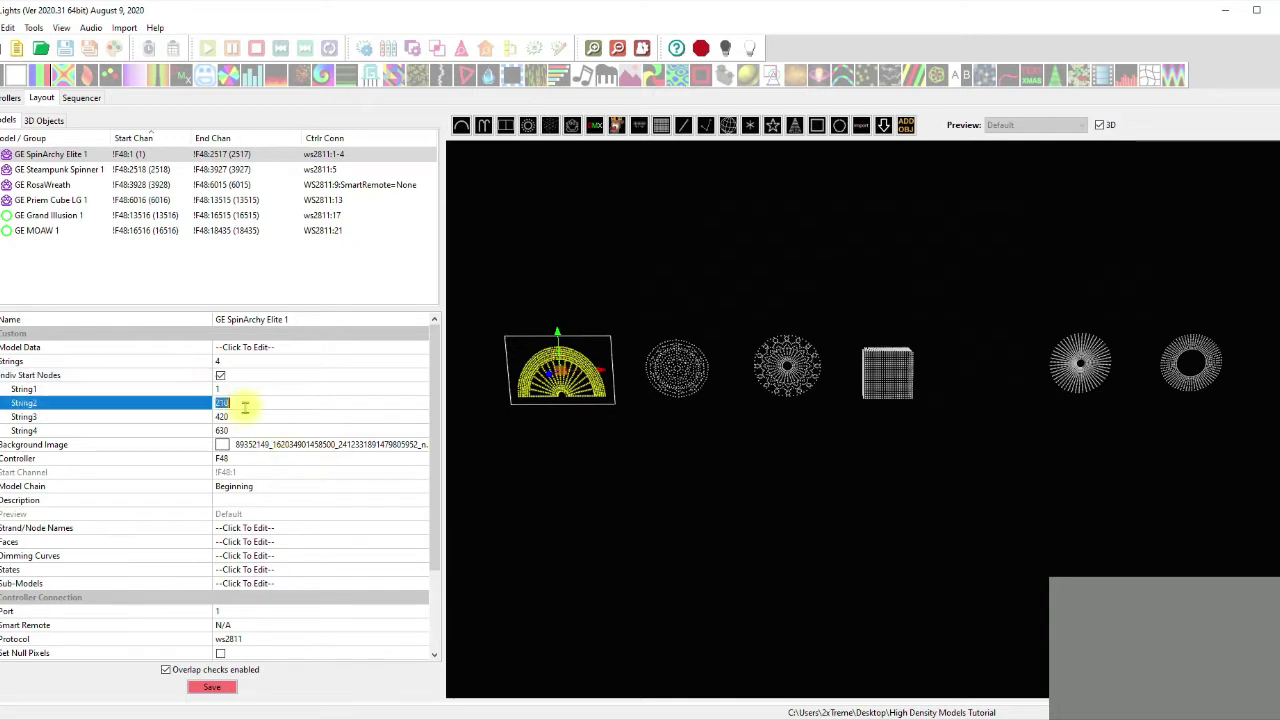
type("201")
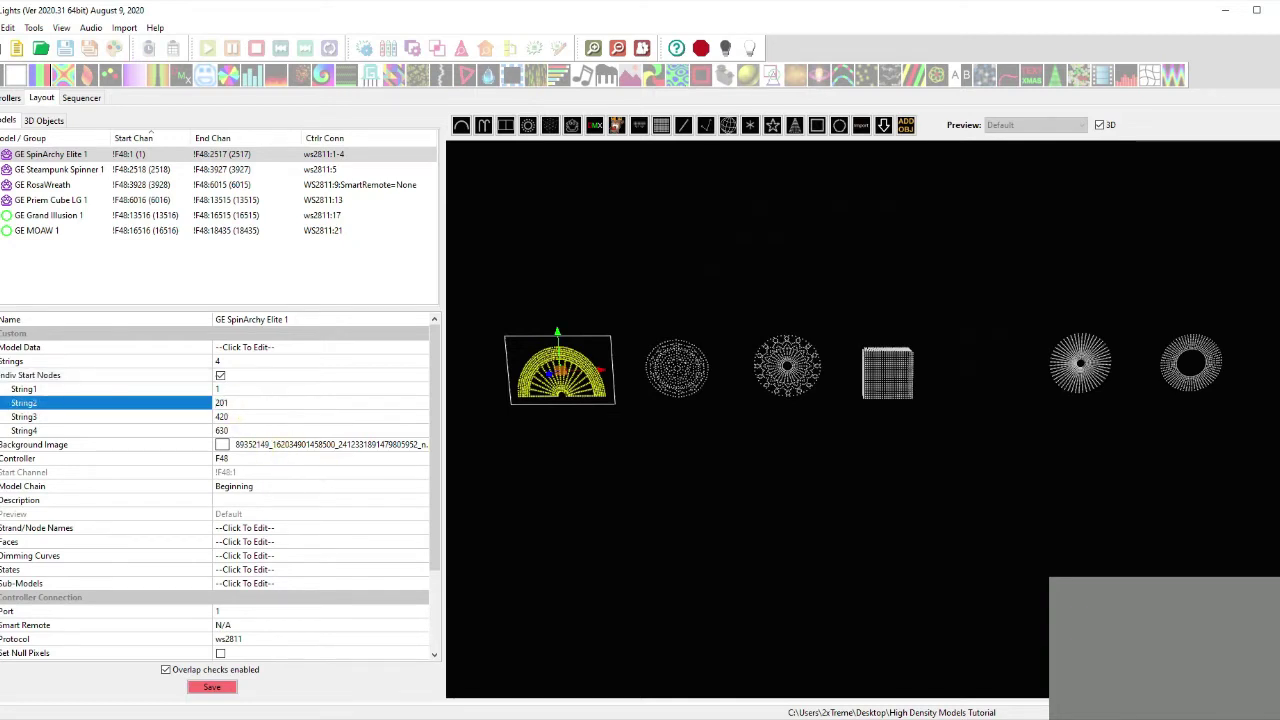
left_click(266, 416)
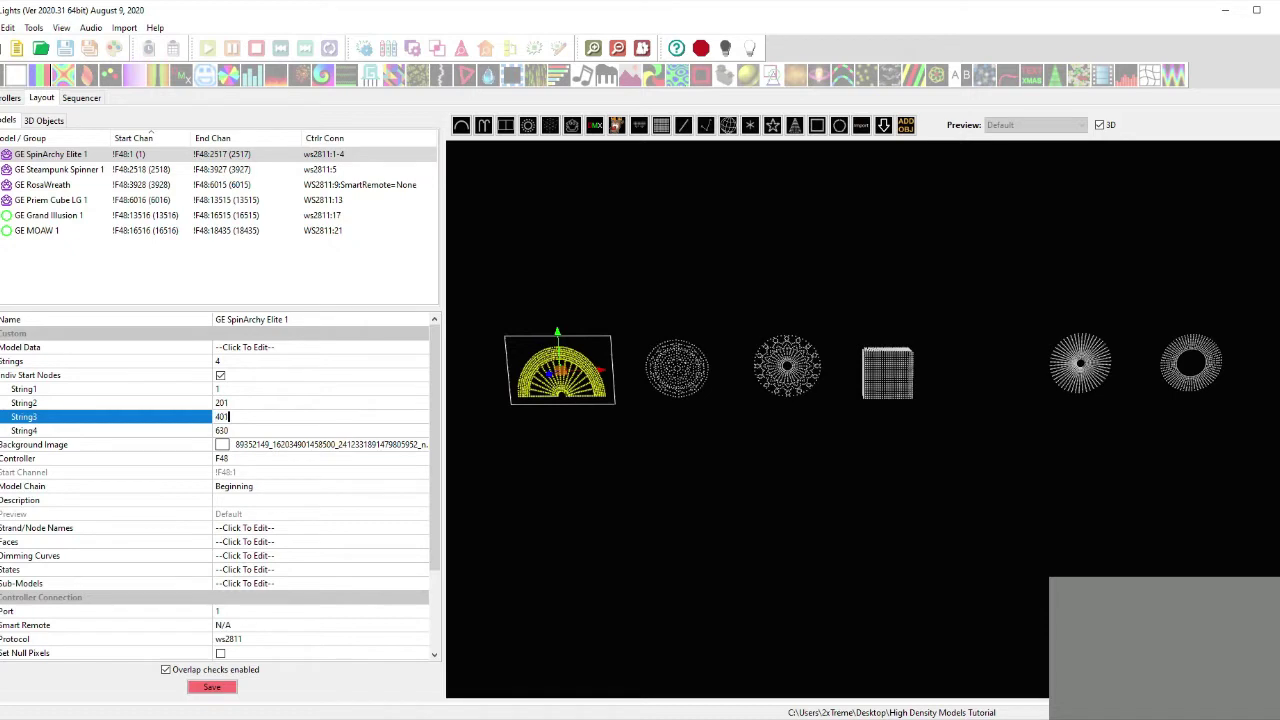
left_click(250, 430)
type("601")
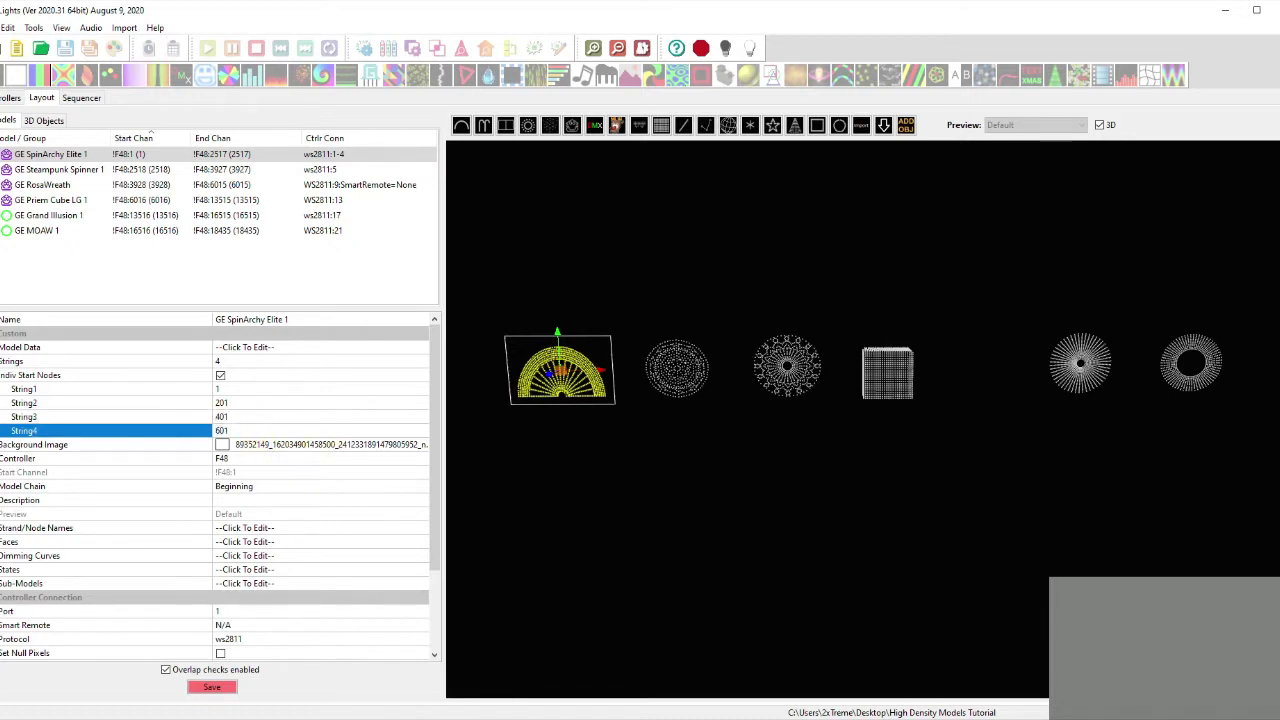
Step: Save the layout and deselect the GE SpinArchy Elite 1 model
left_click(245, 402)
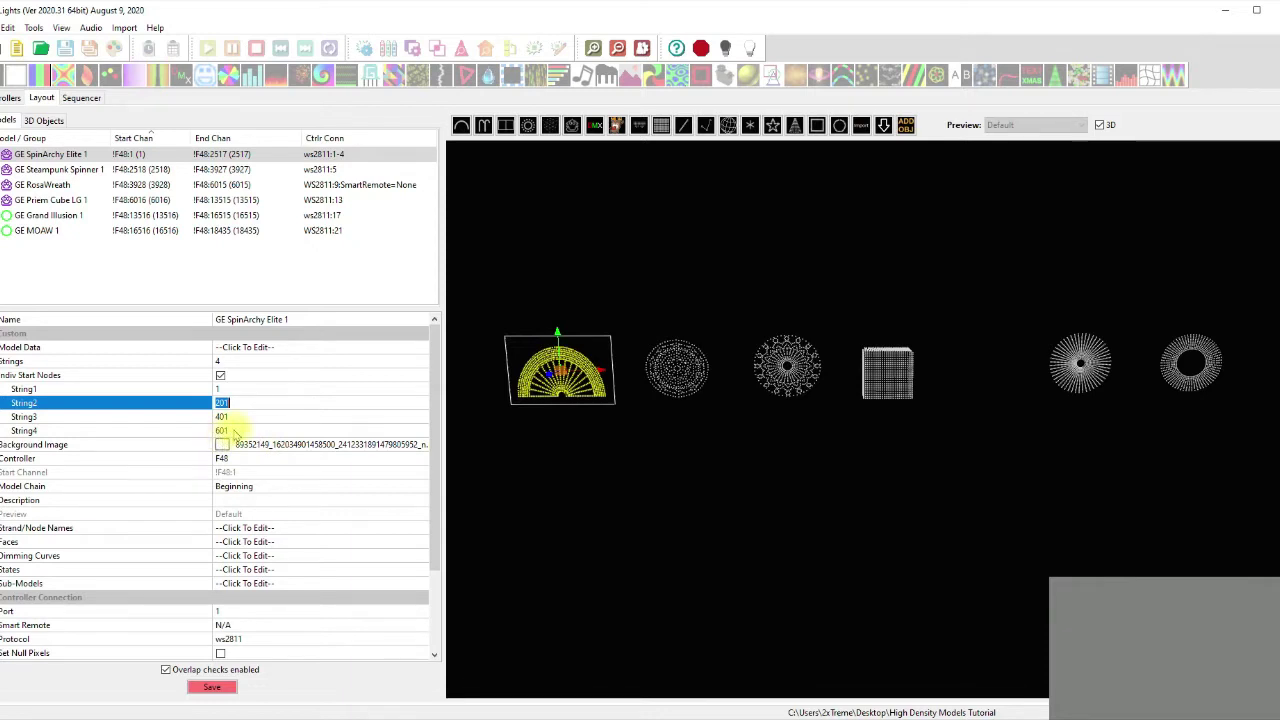
left_click(586, 391)
key("ctrl+s")
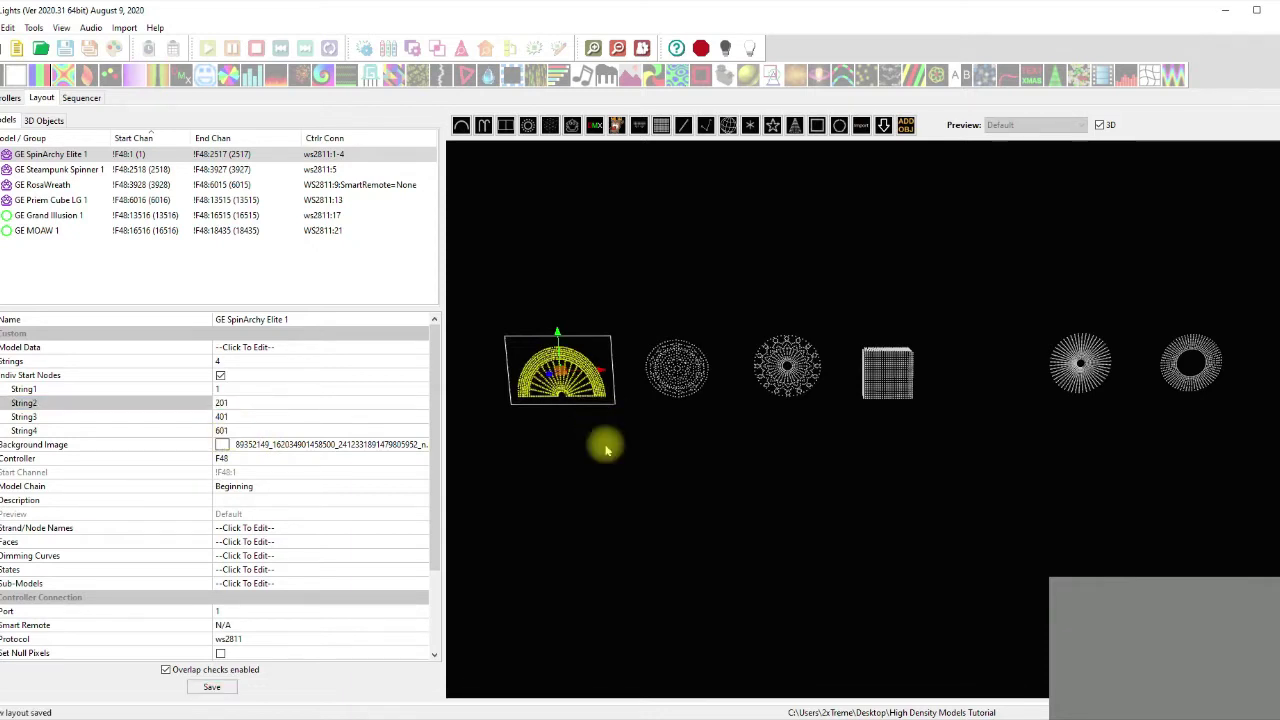
left_click(605, 450)
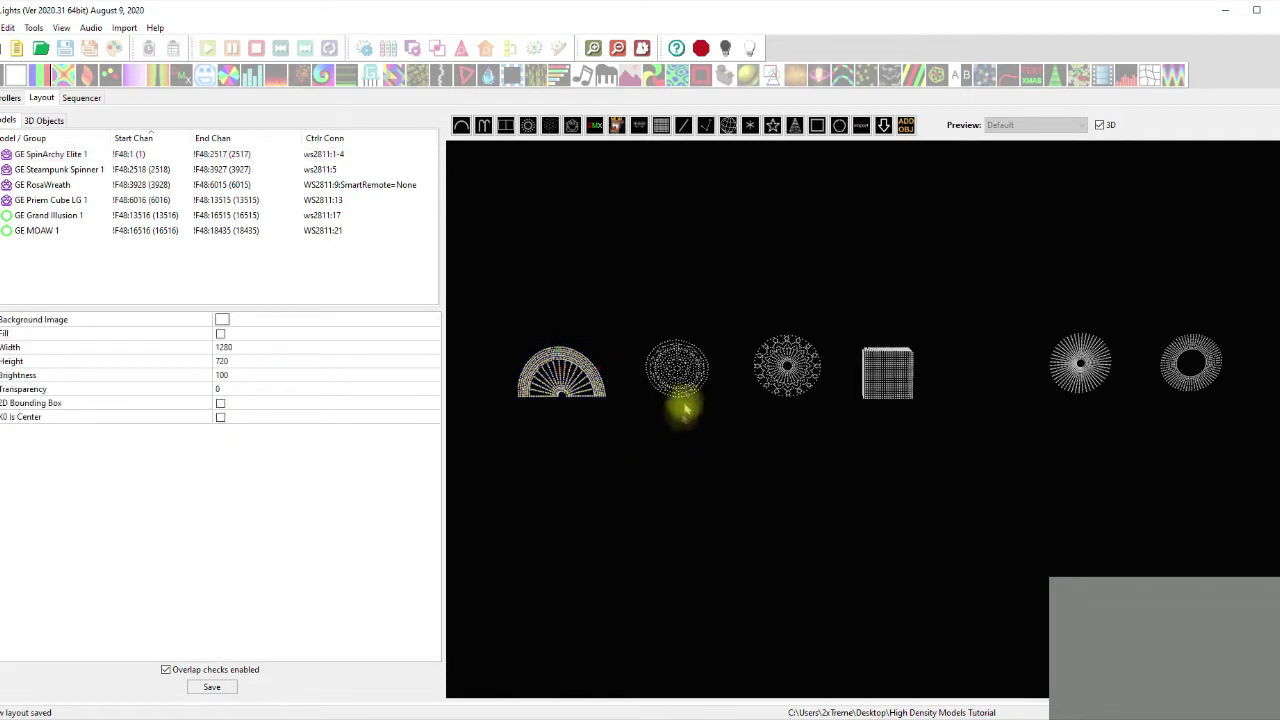
Step: Set the number of strings for the GE Steampunk Spinner 1 model to 2
left_click(677, 372)
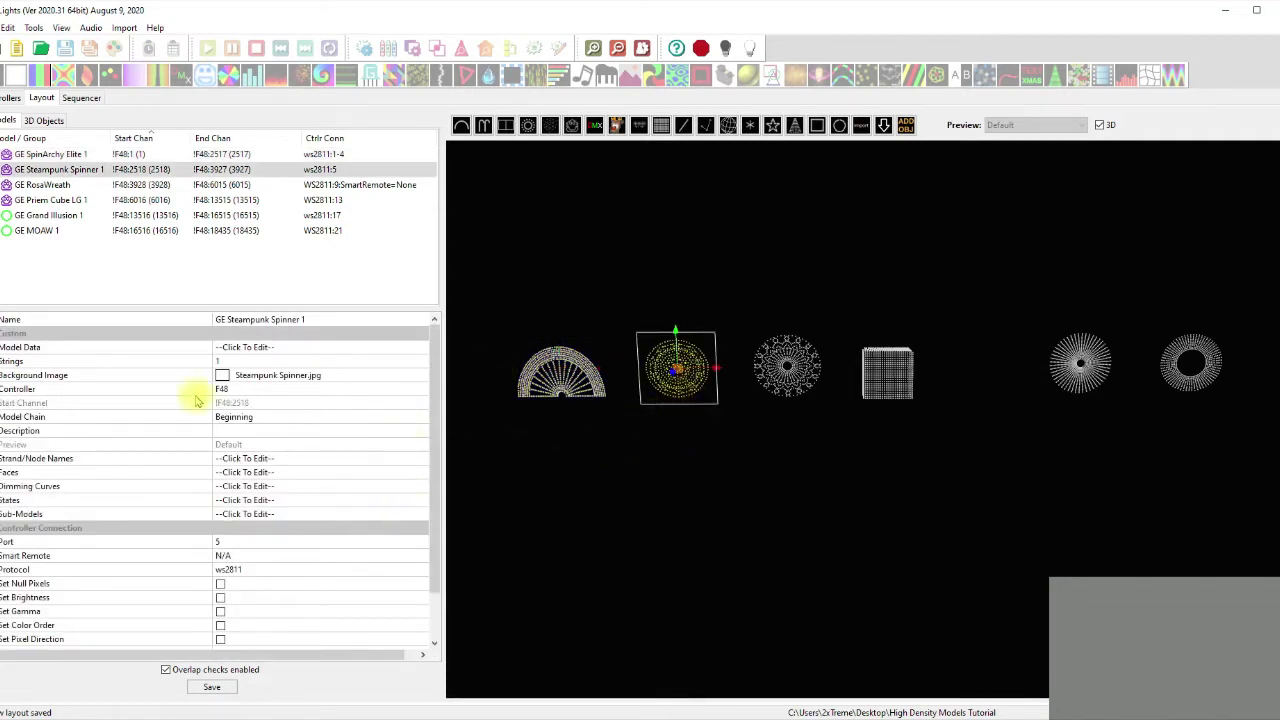
left_click(222, 361)
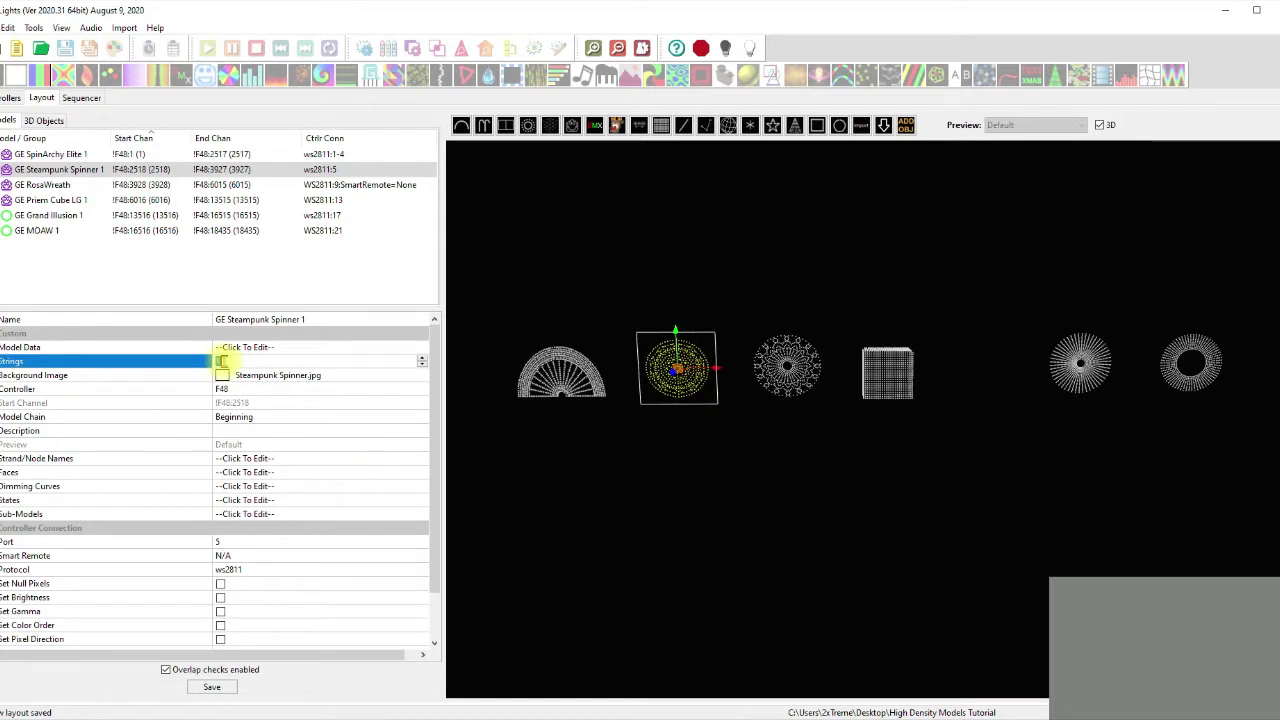
left_click(311, 392)
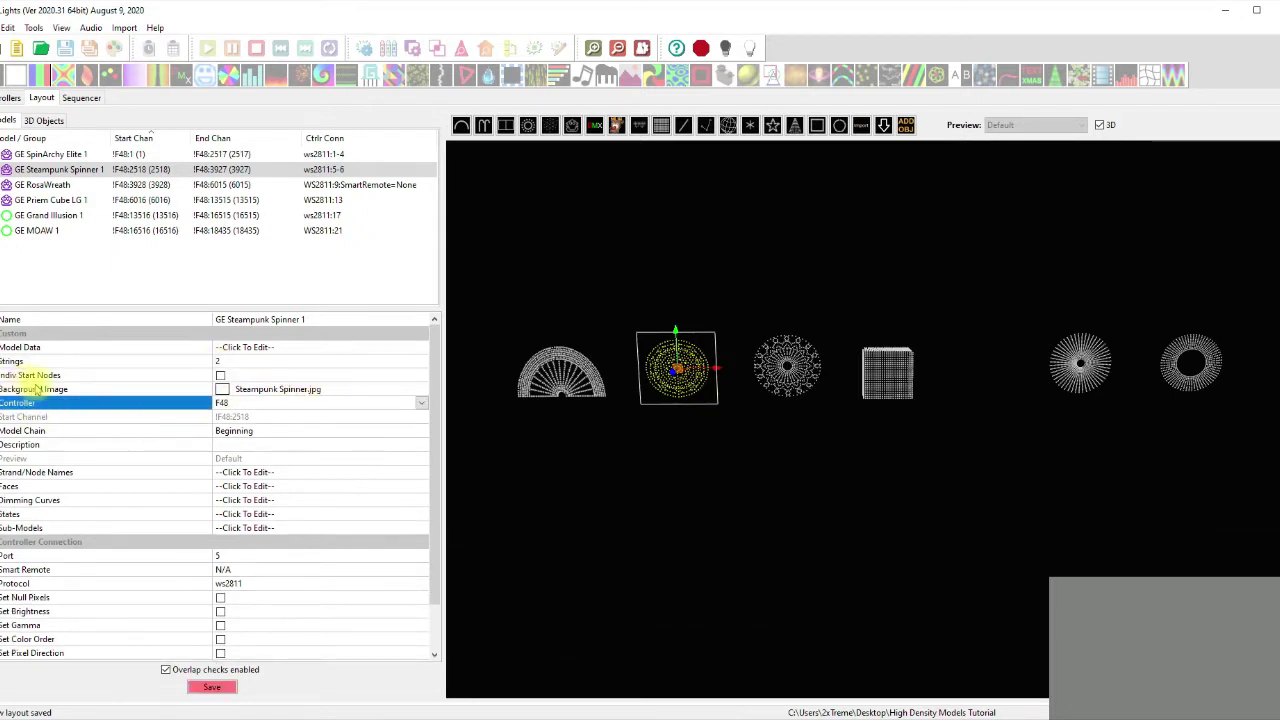
Step: Enable individual start nodes for GE Steampunk Spinner 1 and set String2 to 201
left_click(6, 375)
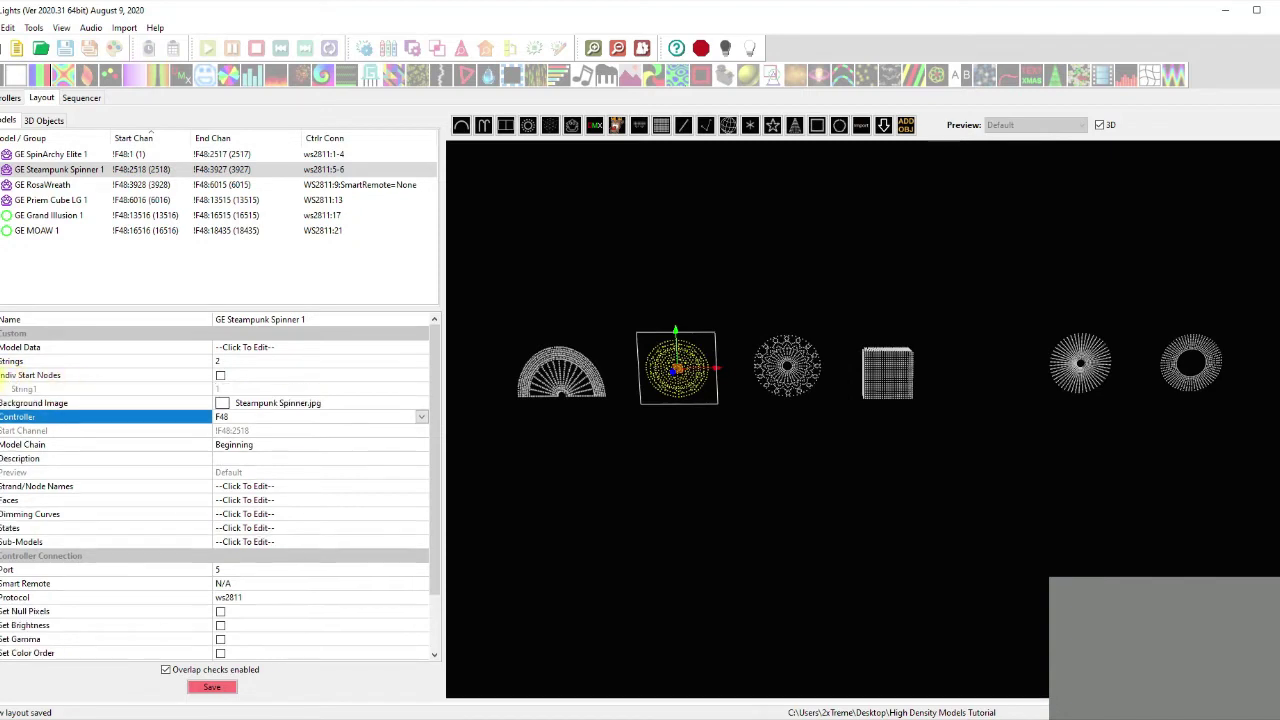
left_click(220, 375)
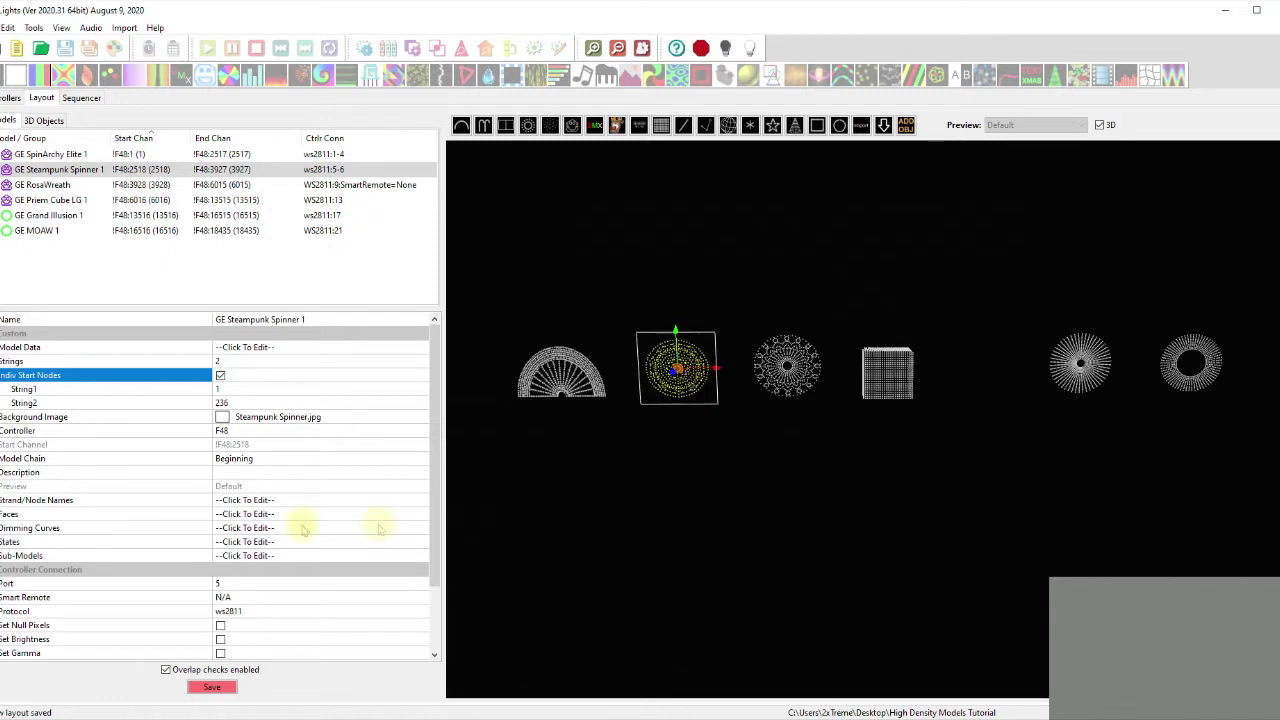
left_click(220, 403)
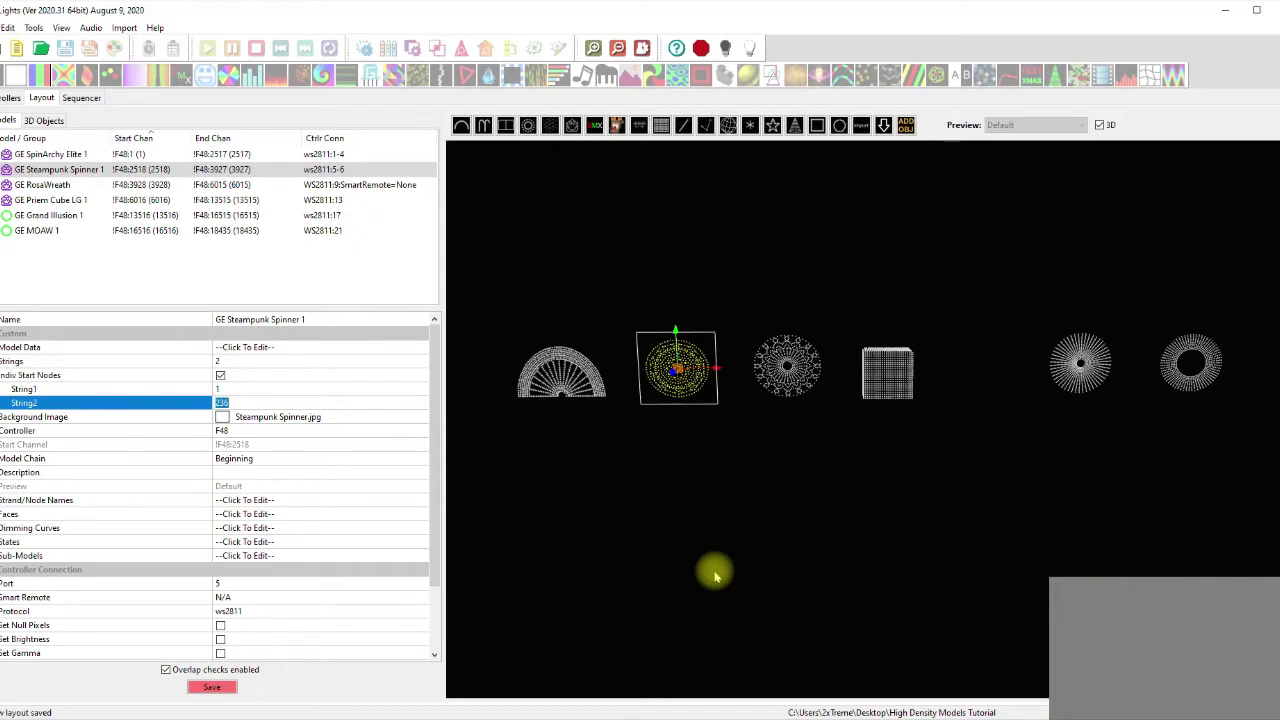
type("201")
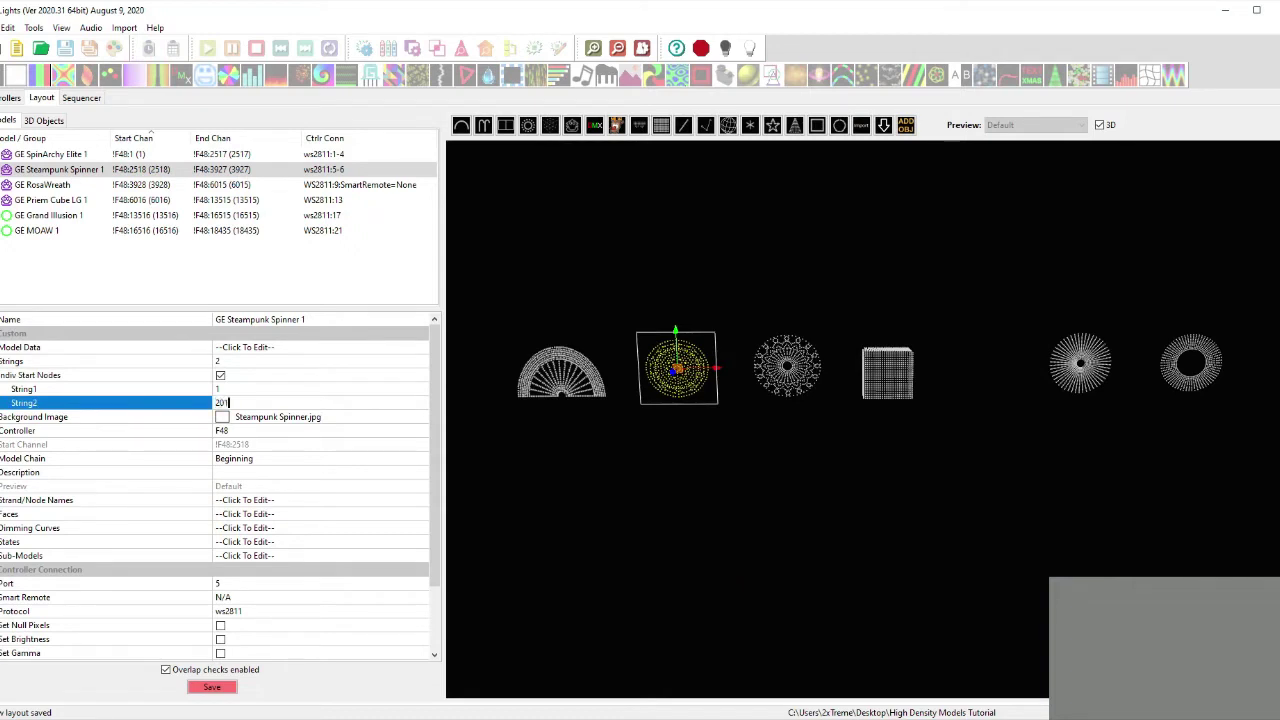
left_click(235, 386)
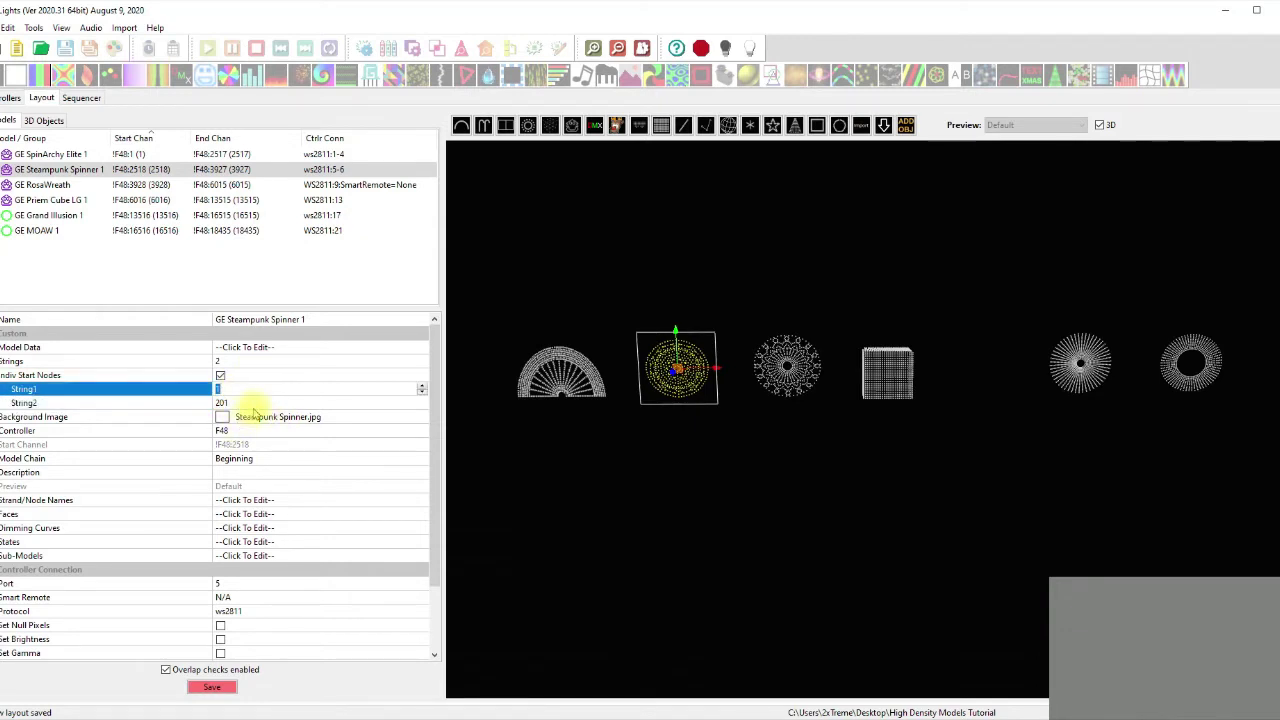
Step: Check the String1 and String2 start nodes of GE Steampunk Spinner 1 and save the layout
left_click(254, 392)
left_click(256, 402)
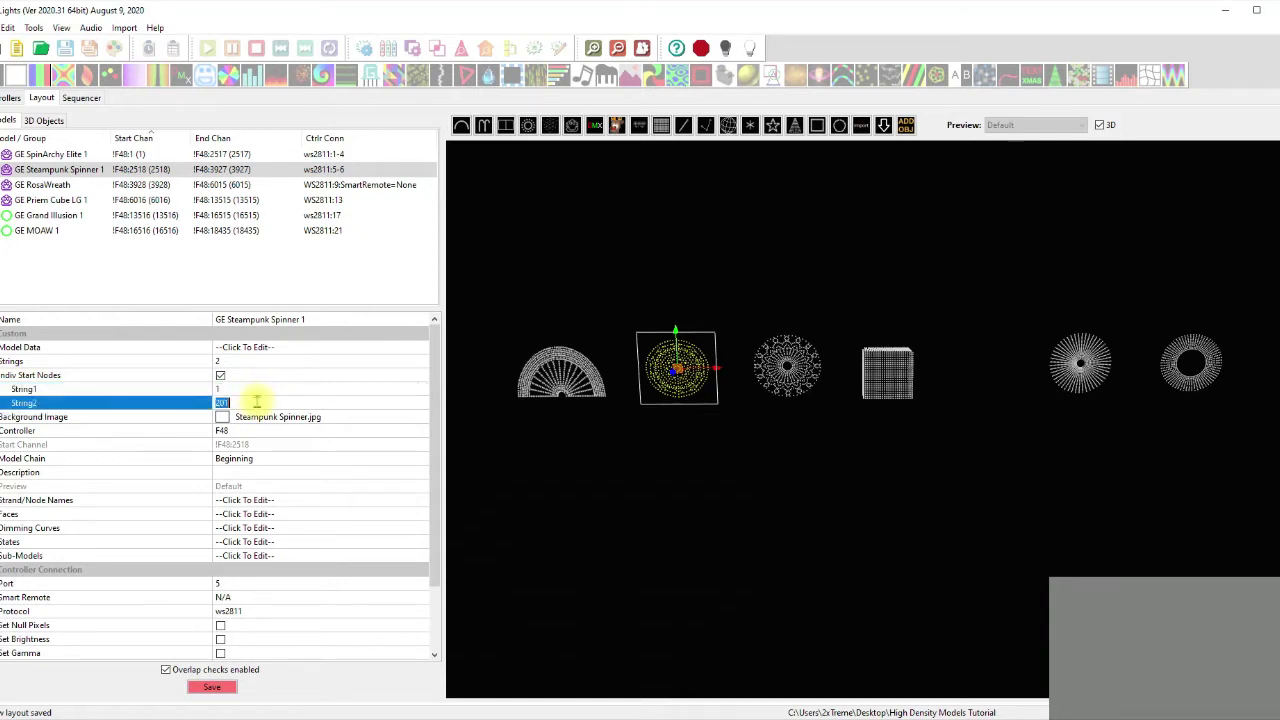
left_click(256, 389)
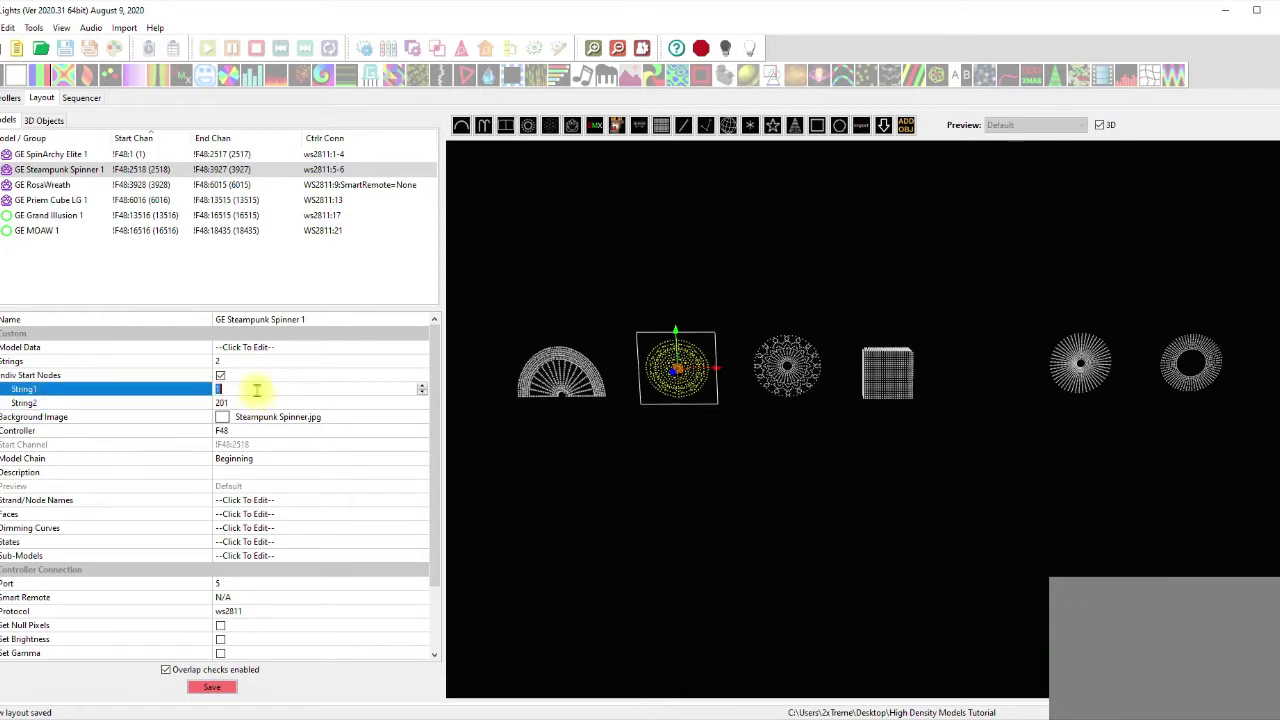
left_click(247, 402)
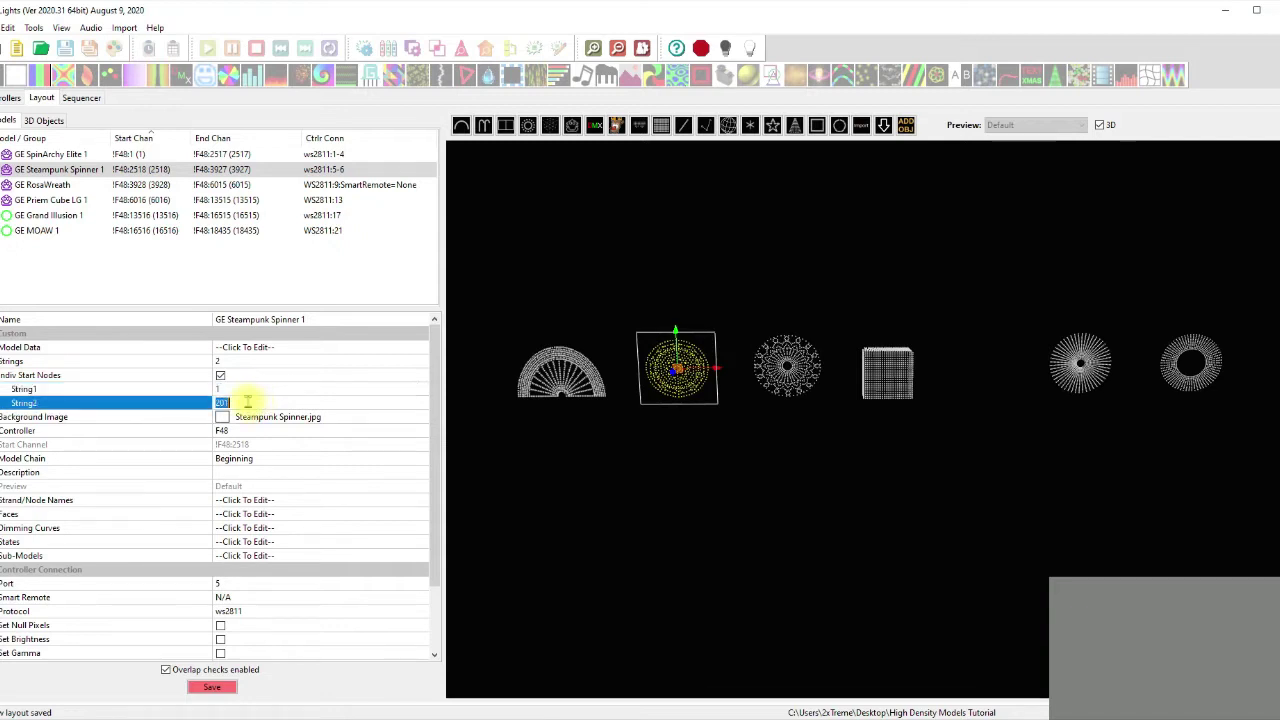
left_click(211, 686)
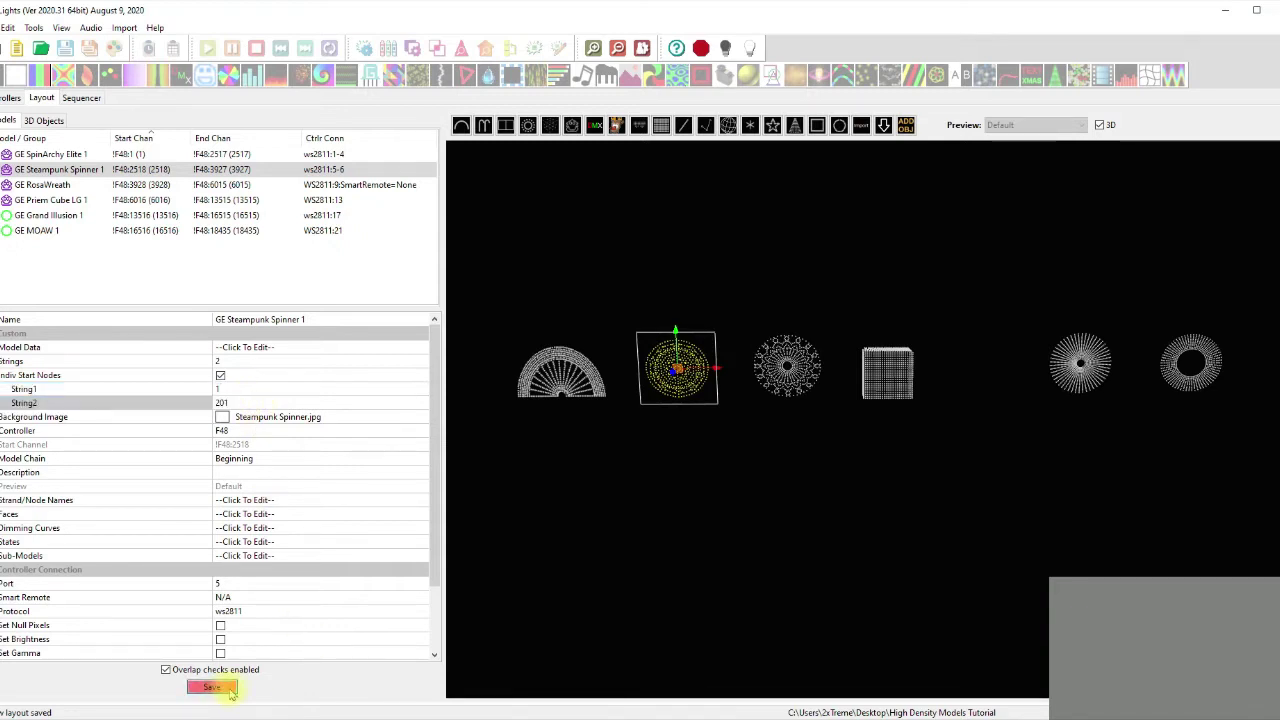
left_click(771, 541)
Step: Set the number of strings for the GE RosaWreath model to 2 and check its individual start nodes
left_click(785, 376)
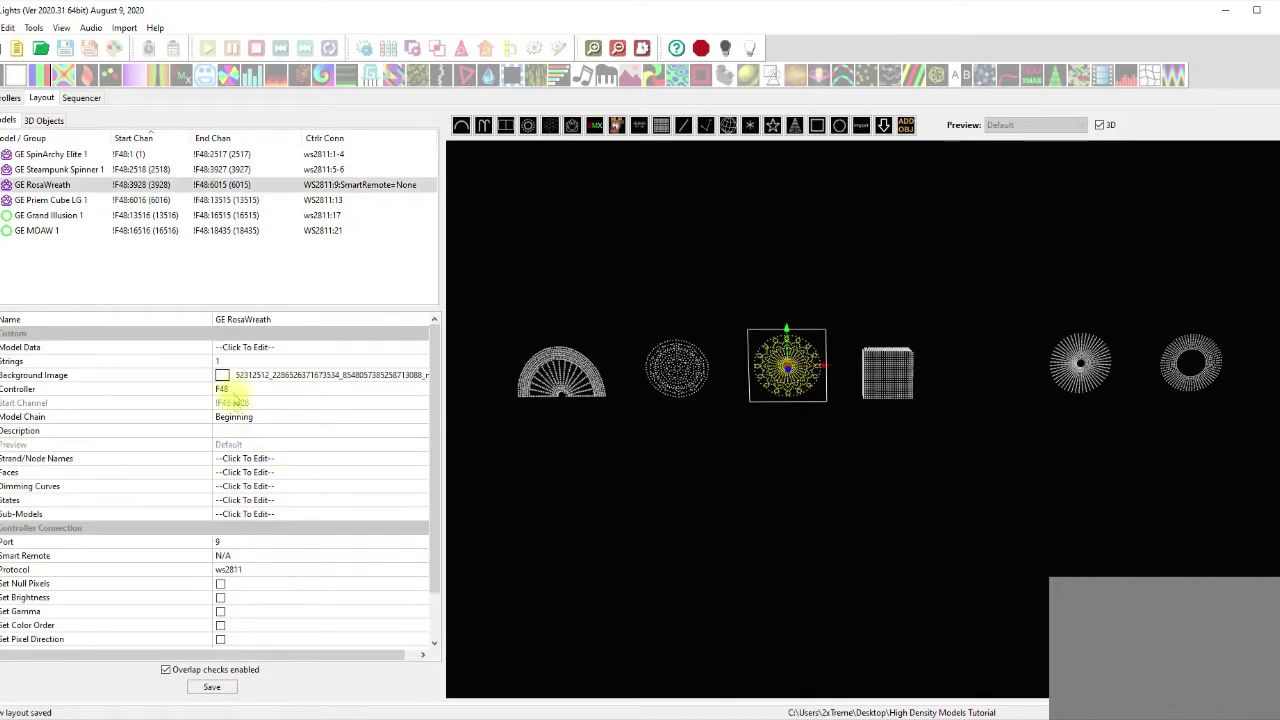
left_click(221, 361)
type("2")
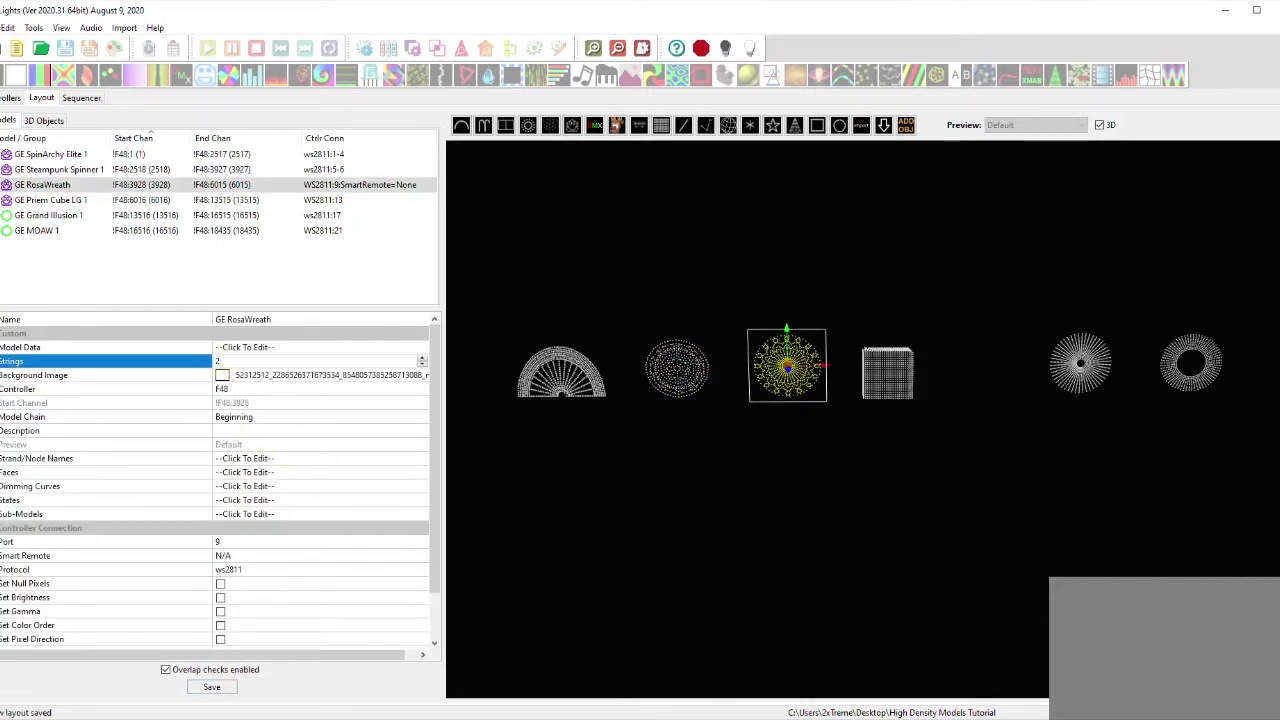
left_click(268, 390)
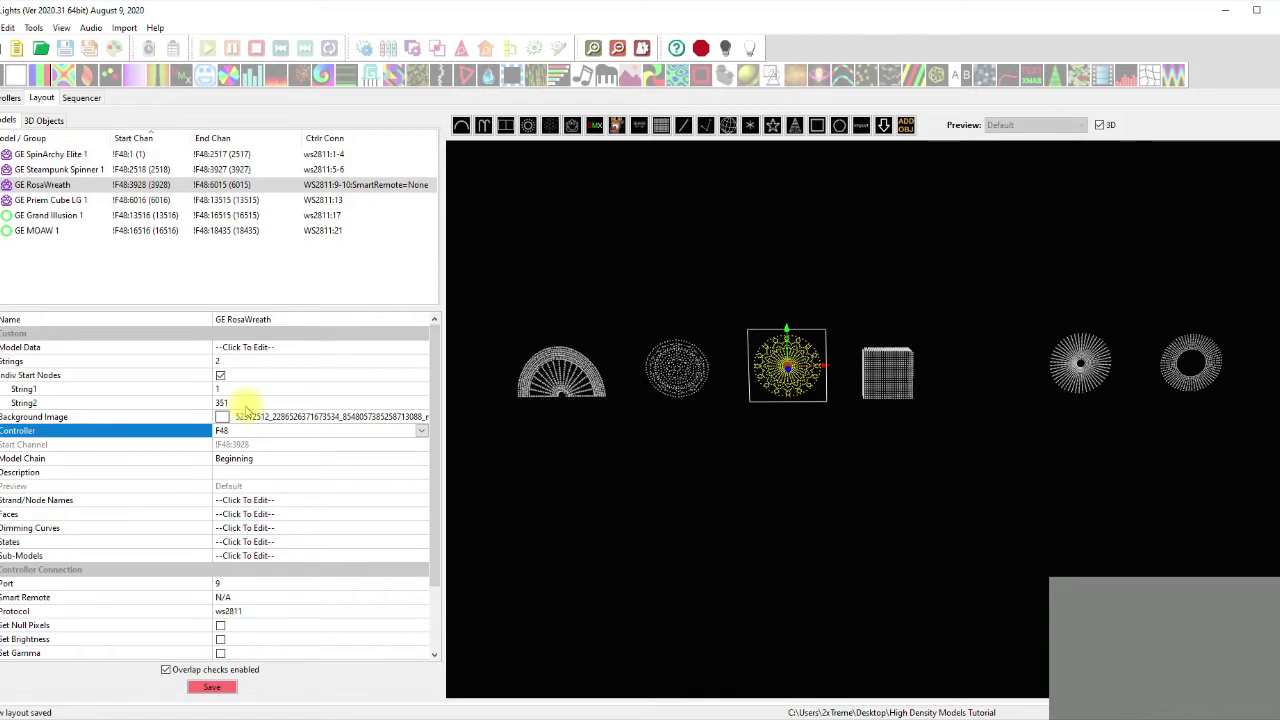
left_click(243, 390)
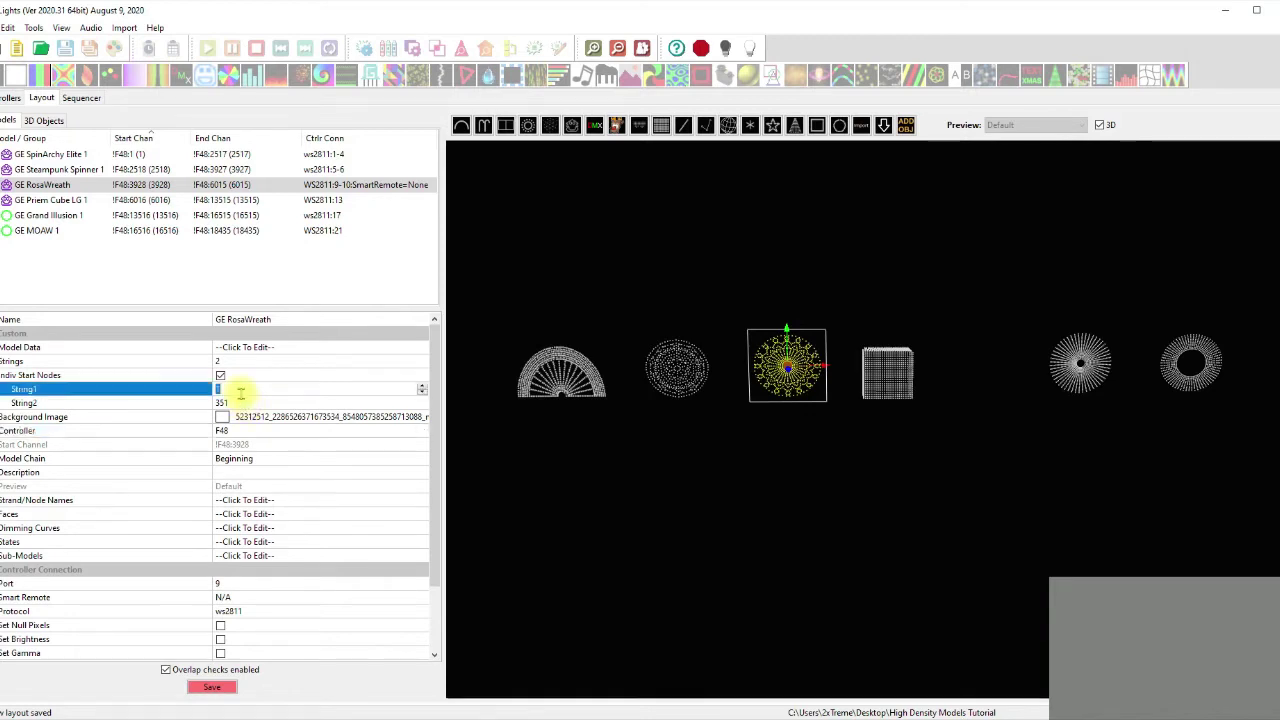
left_click(240, 403)
left_click(245, 390)
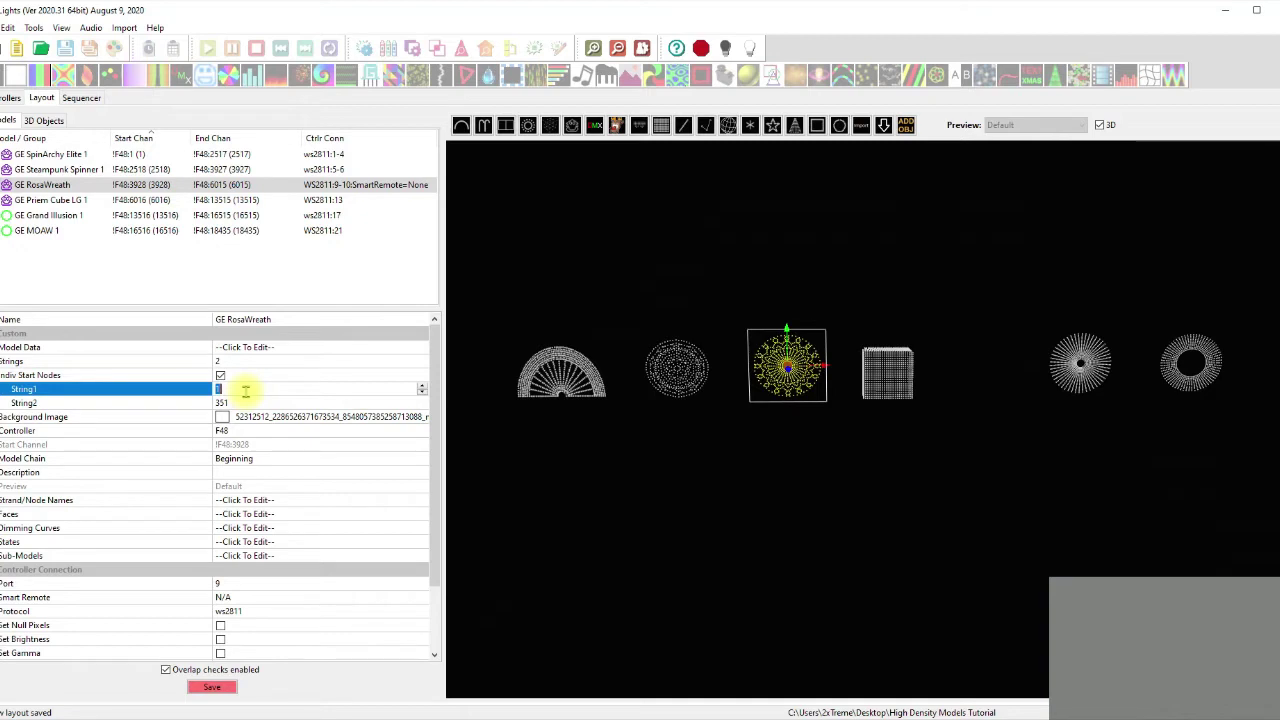
left_click(243, 402)
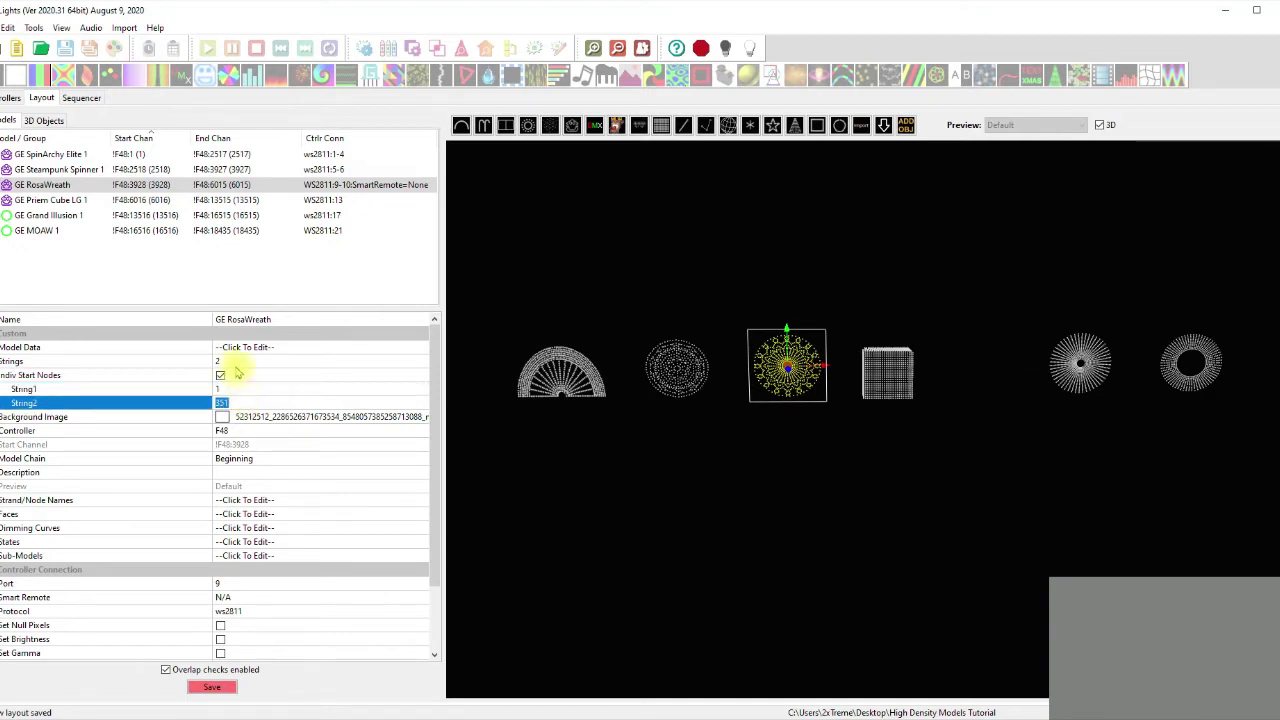
Step: Set the number of strings for the GE RosaWreath model to 3
left_click(229, 362)
type("3")
left_click(266, 378)
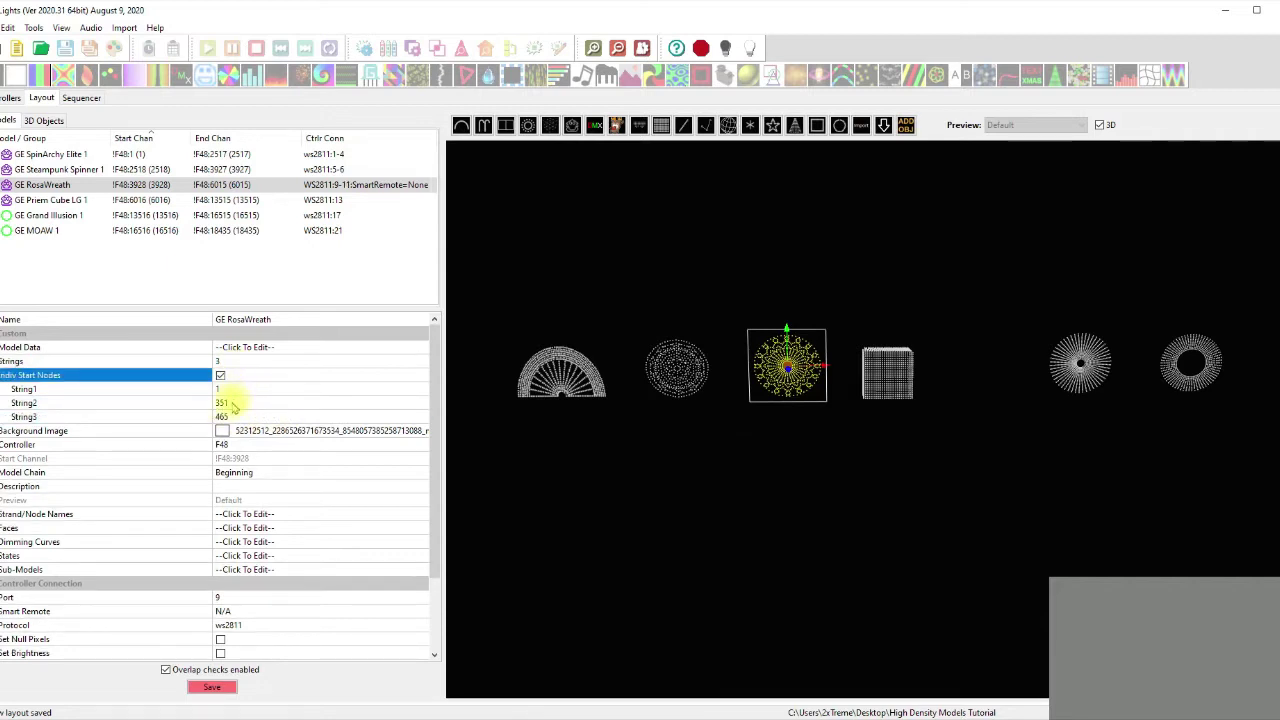
Step: Set the start nodes of GE RosaWreath to 301 for String2 and 501 for String3, and save the layout
left_click(228, 403)
type("3")
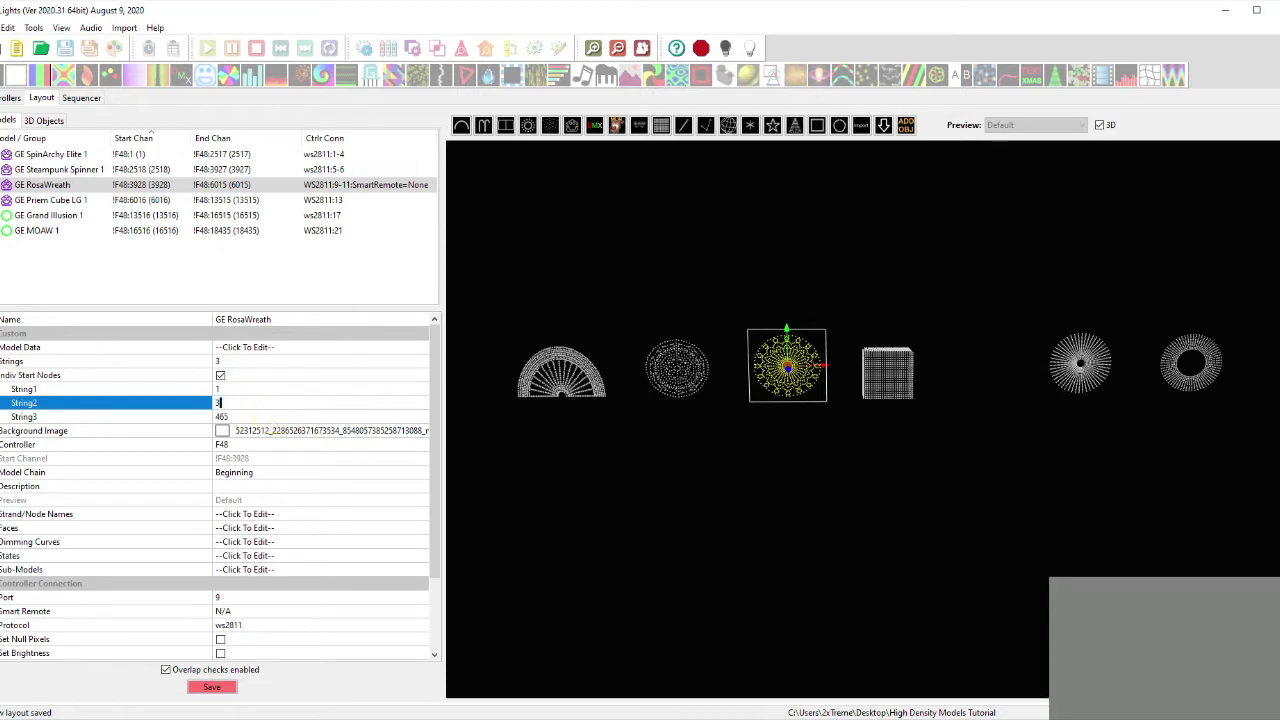
type("01")
left_click(276, 418)
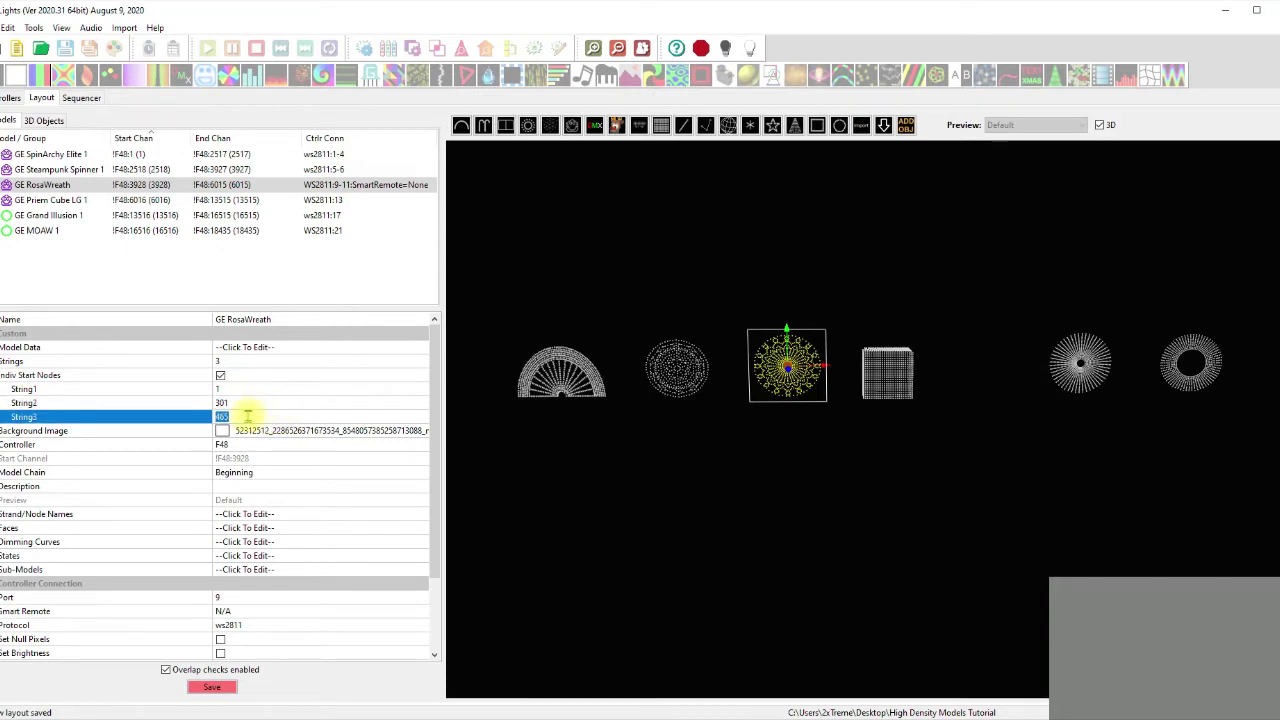
type("601")
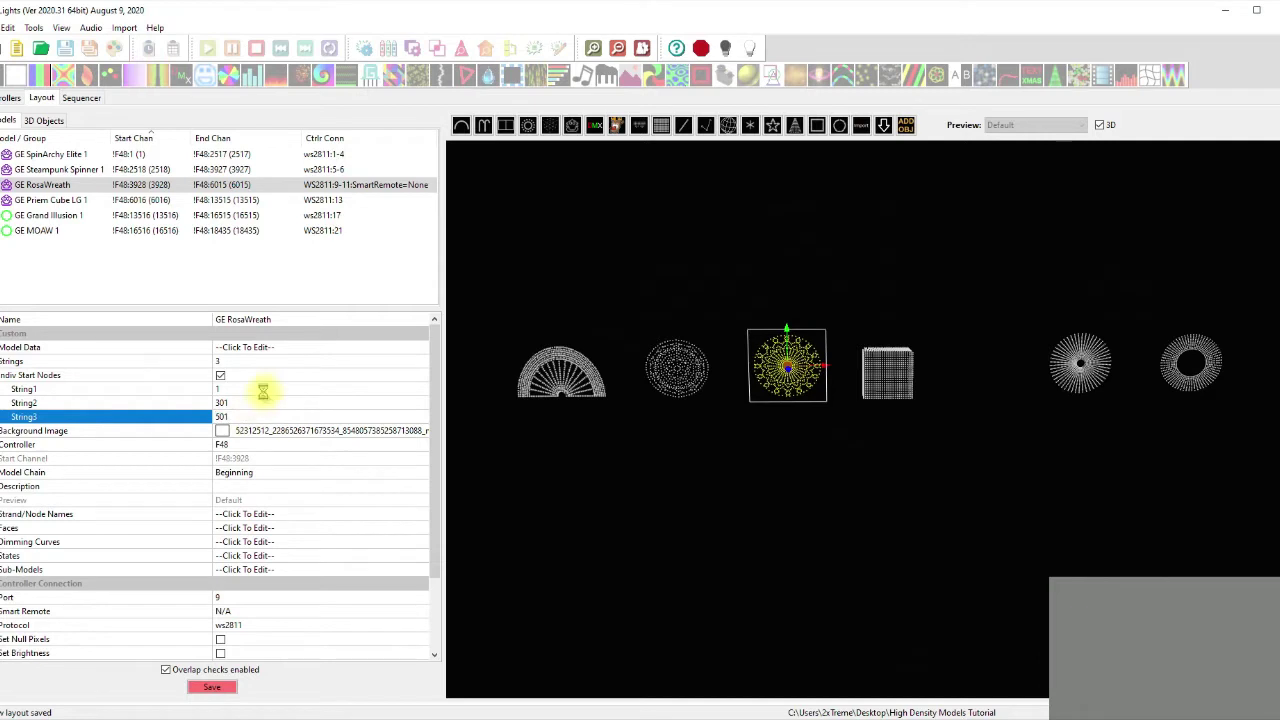
left_click(259, 389)
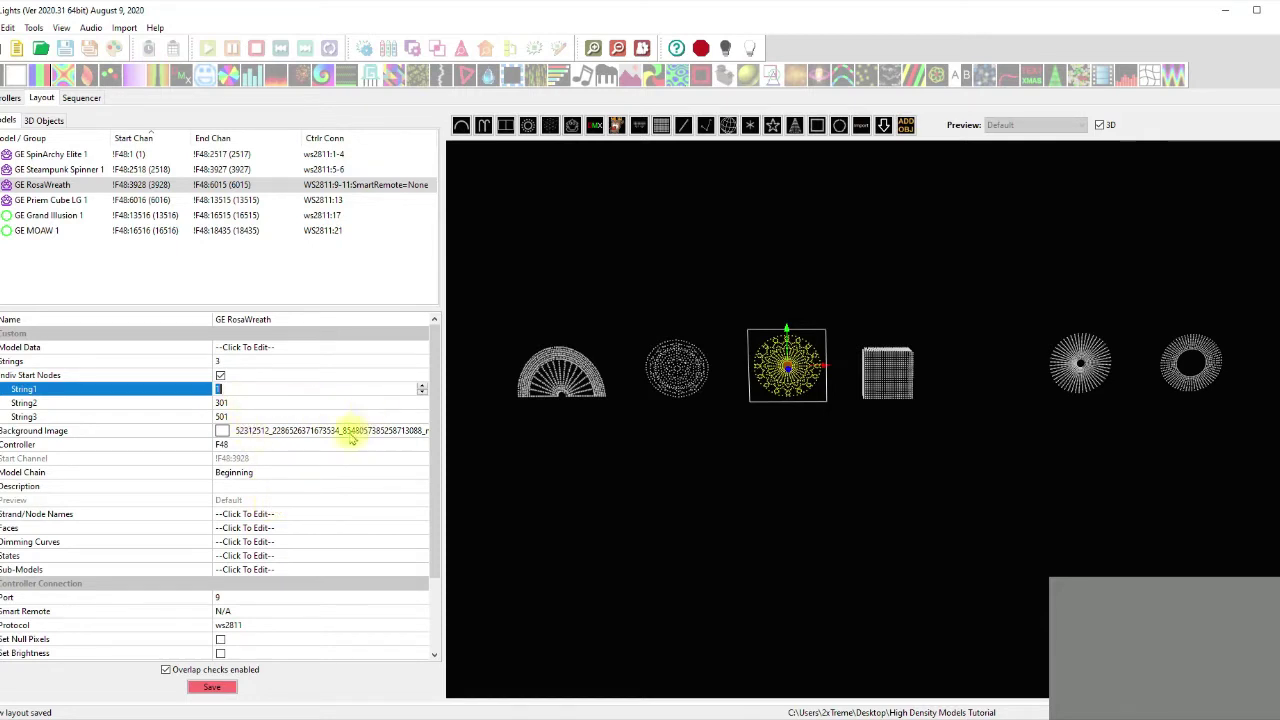
left_click(212, 687)
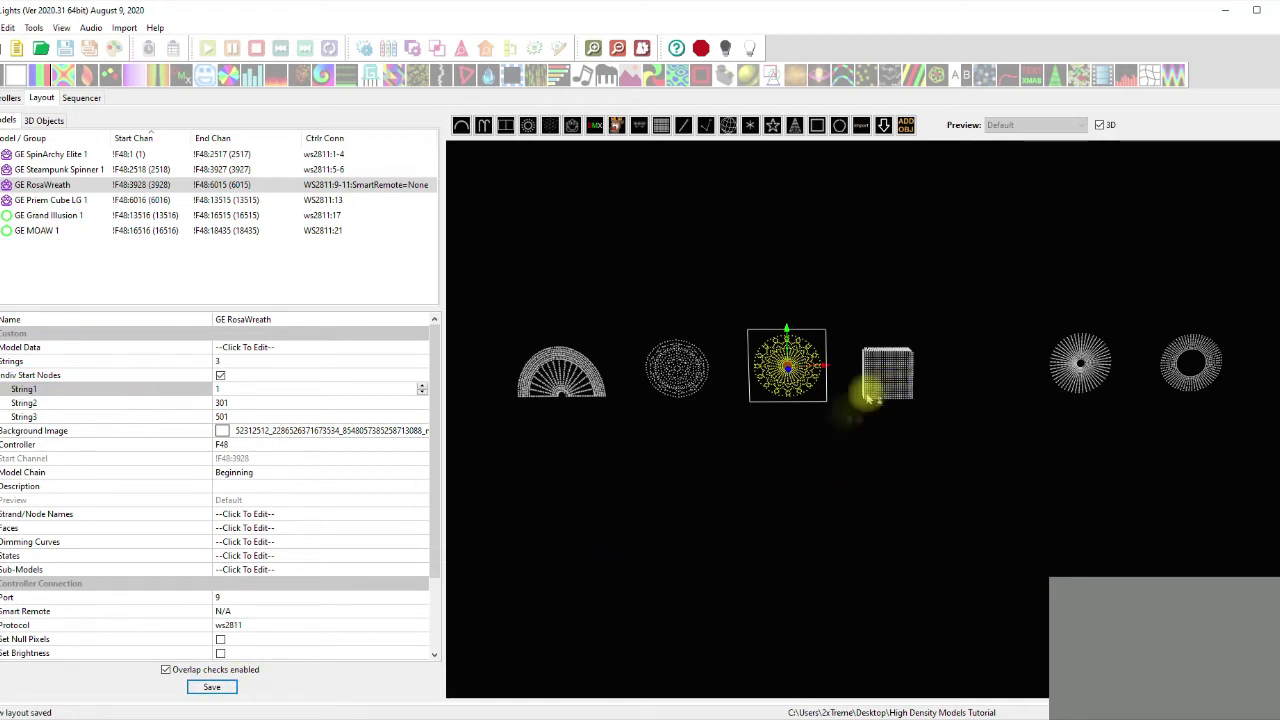
Step: Set the number of strings for the GE Priem Cube LG 1 model to 4
left_click(888, 375)
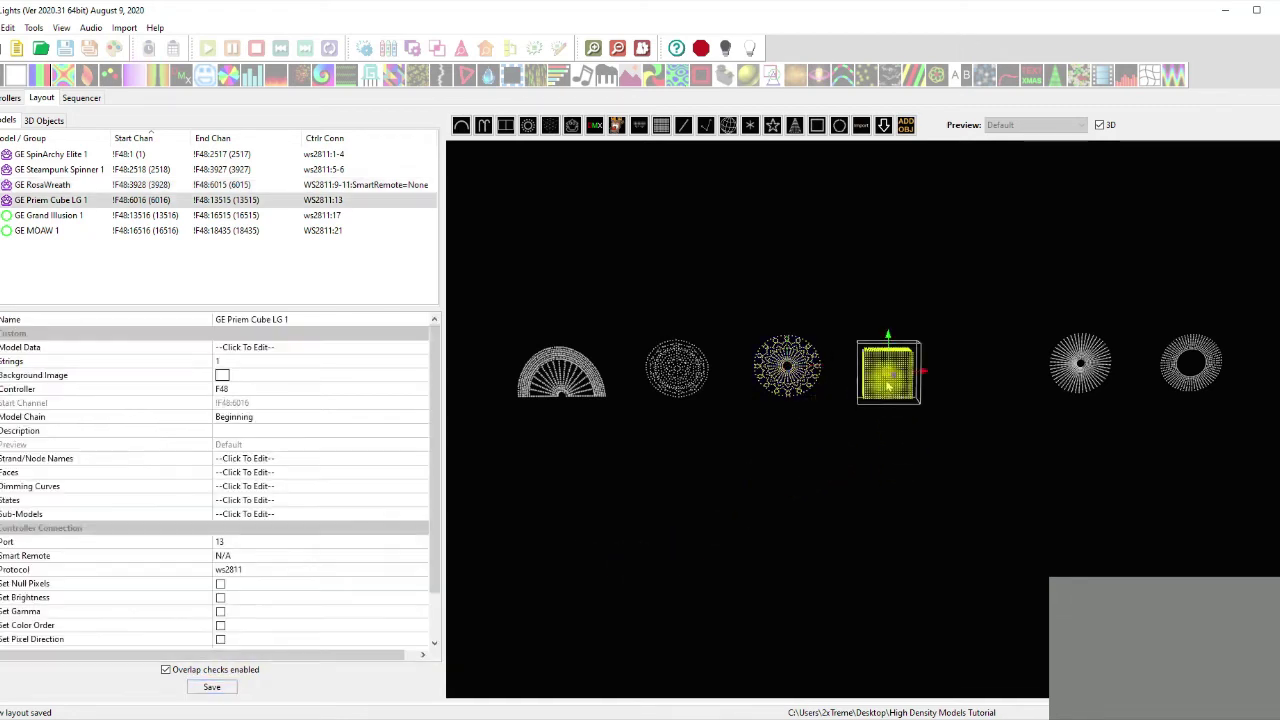
left_click(229, 361)
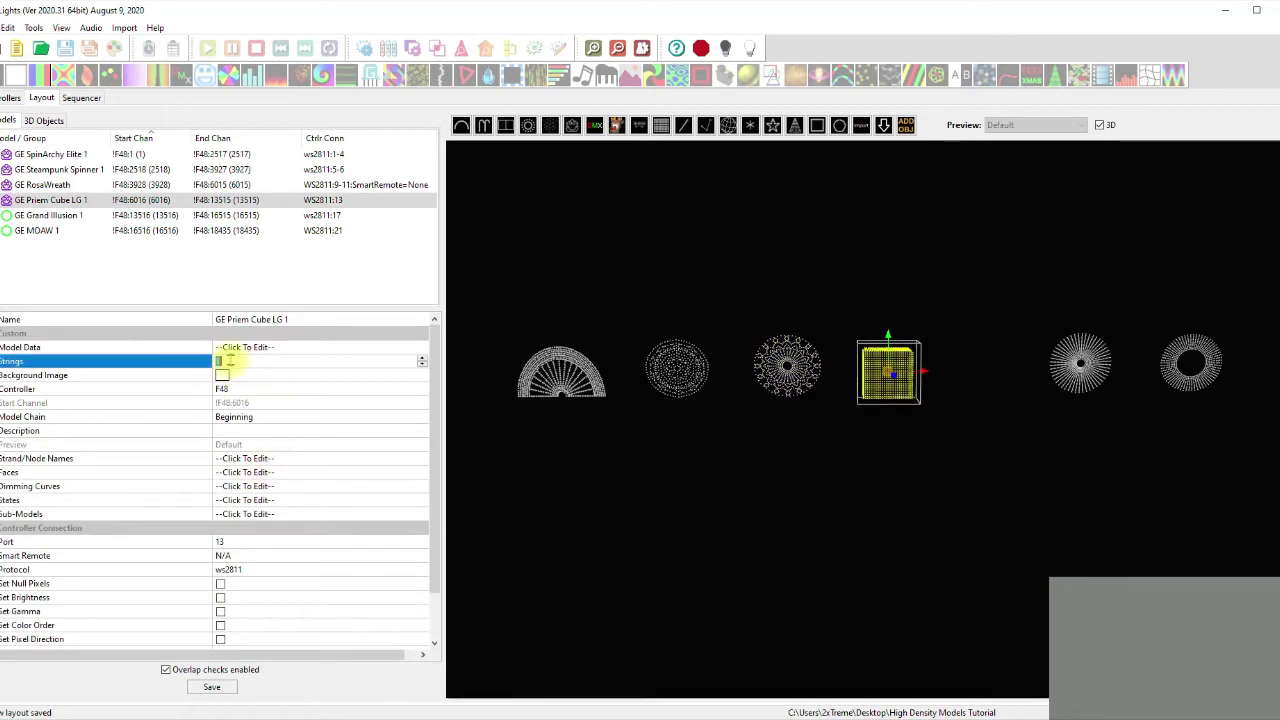
type("4")
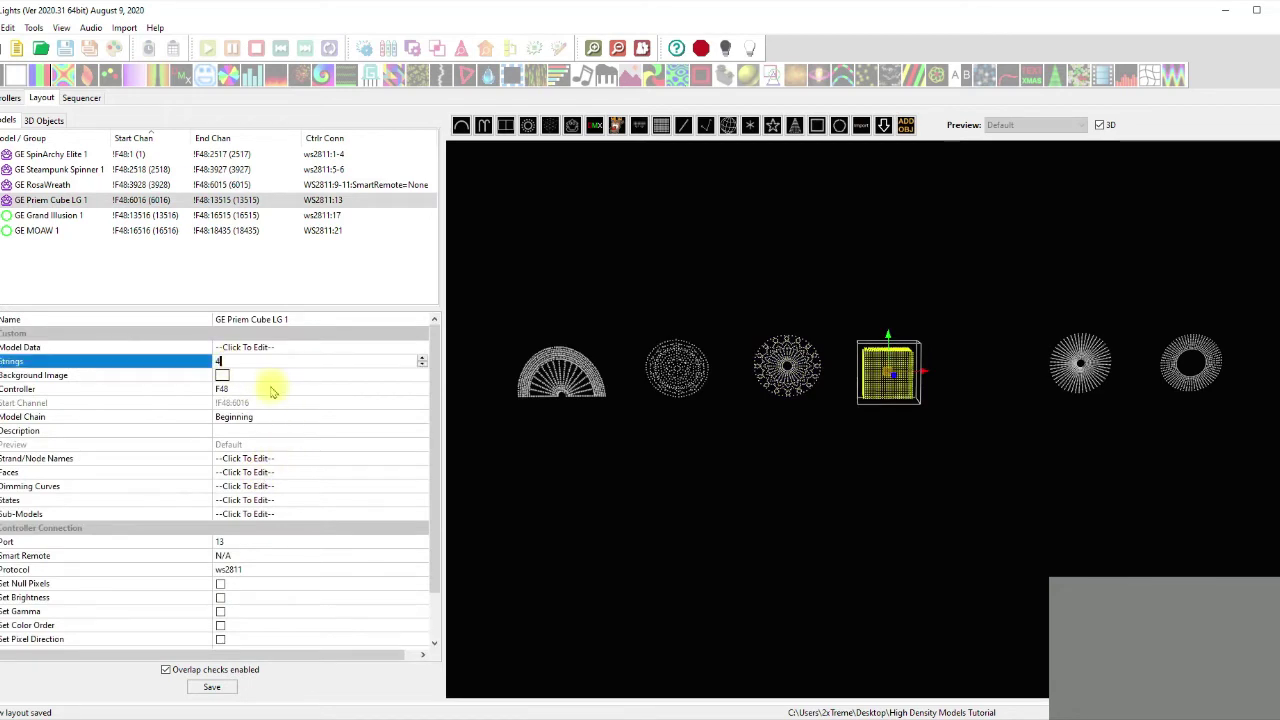
left_click(265, 389)
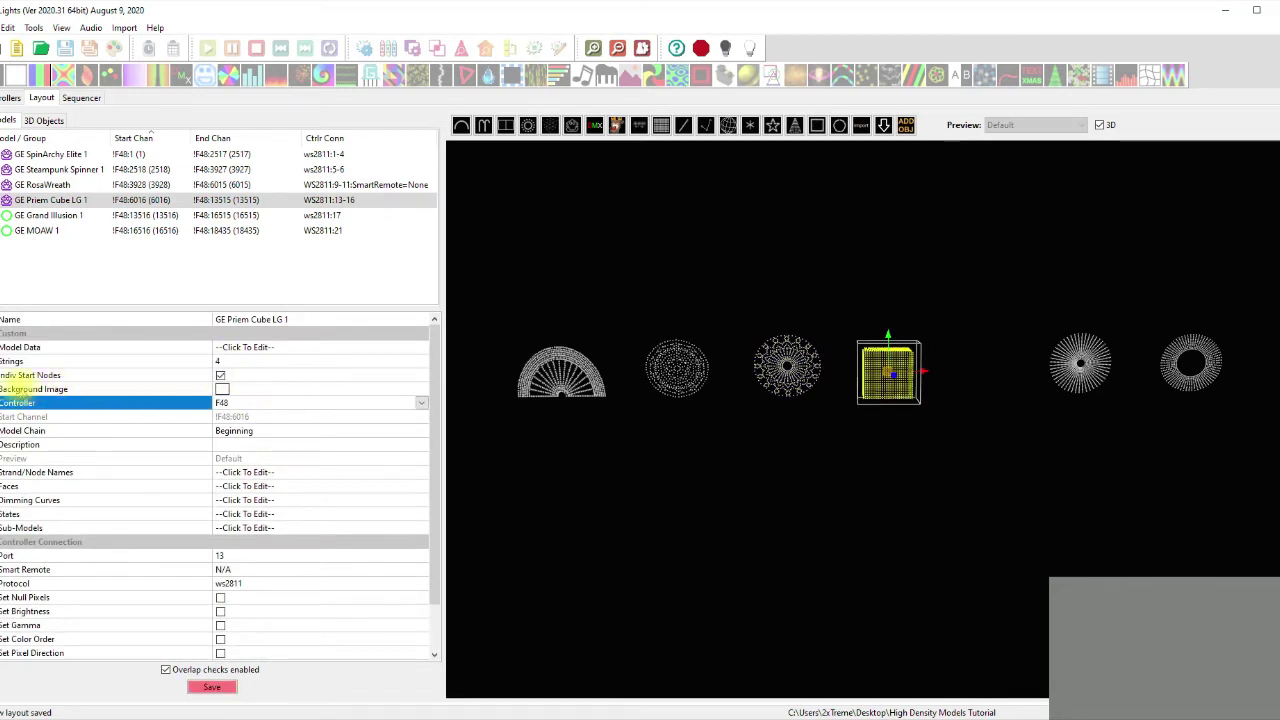
Step: Expand the individual start nodes of GE Priem Cube LG 1 and save the layout
left_click(8, 375)
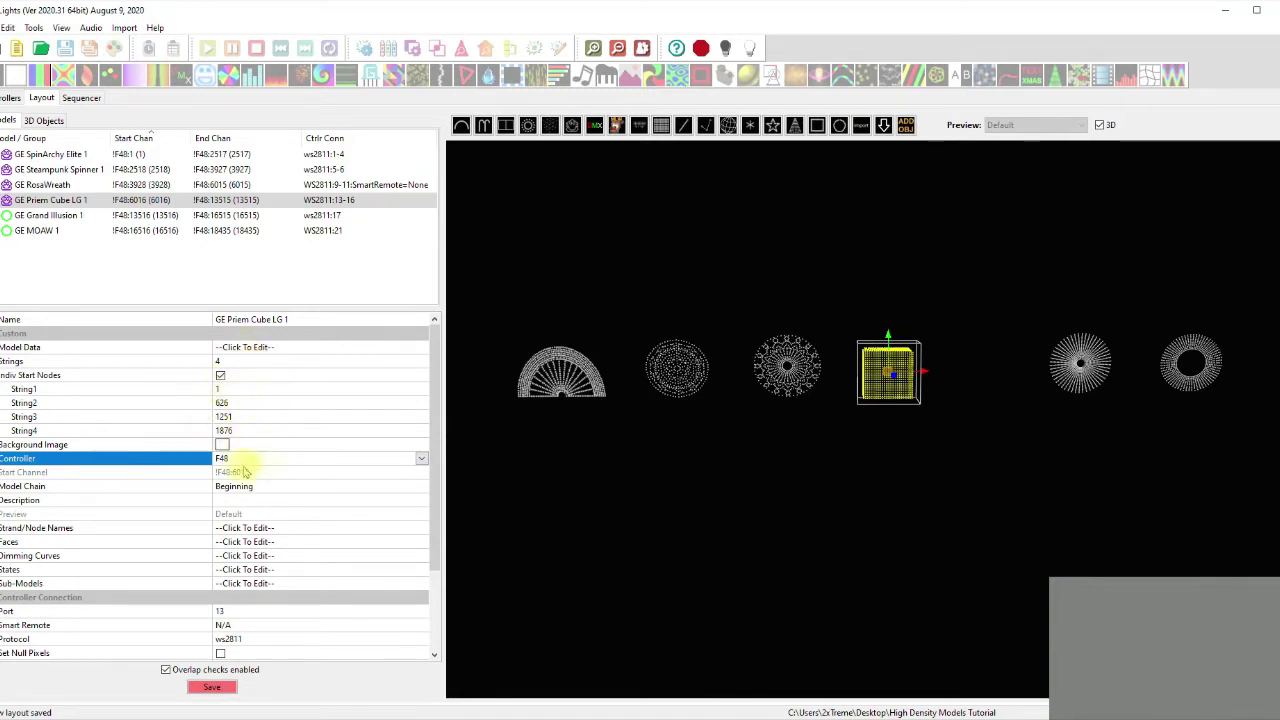
left_click(211, 688)
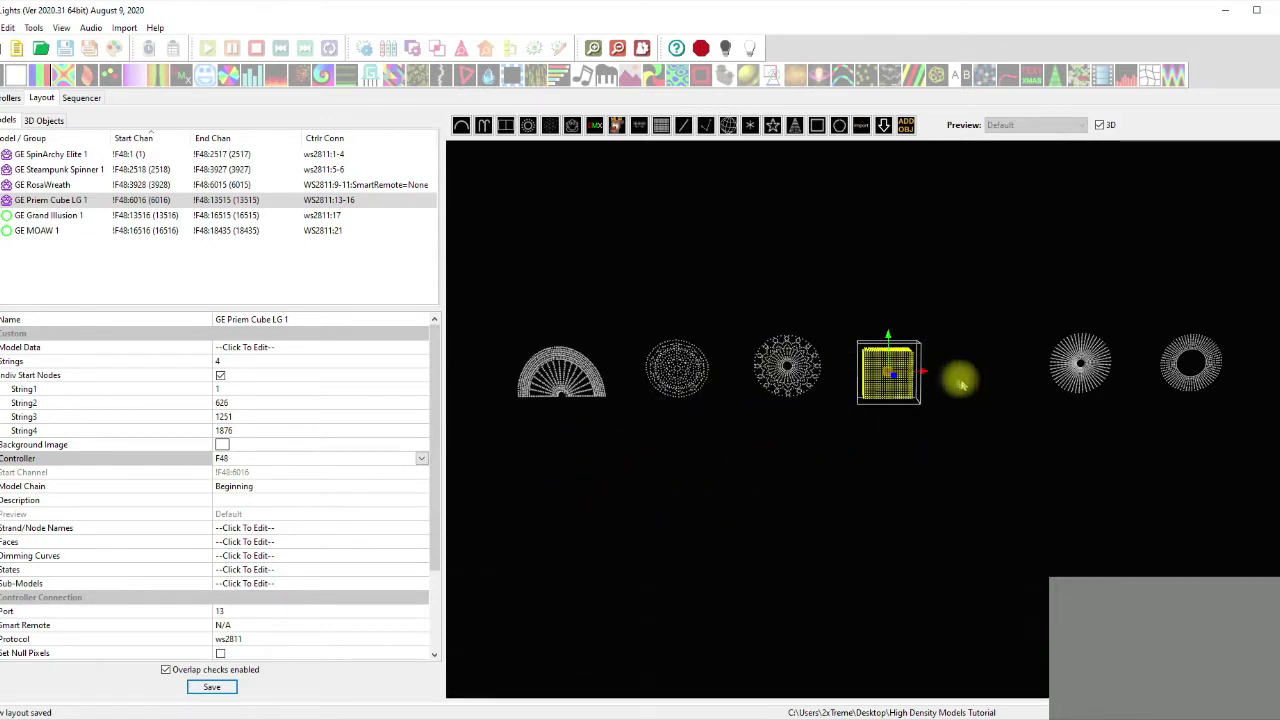
left_click(766, 477)
Step: Review the start nodes and controller port settings of GE SpinArchy Elite 1, GE Steampunk Spinner 1 and GE RosaWreath
left_click(560, 375)
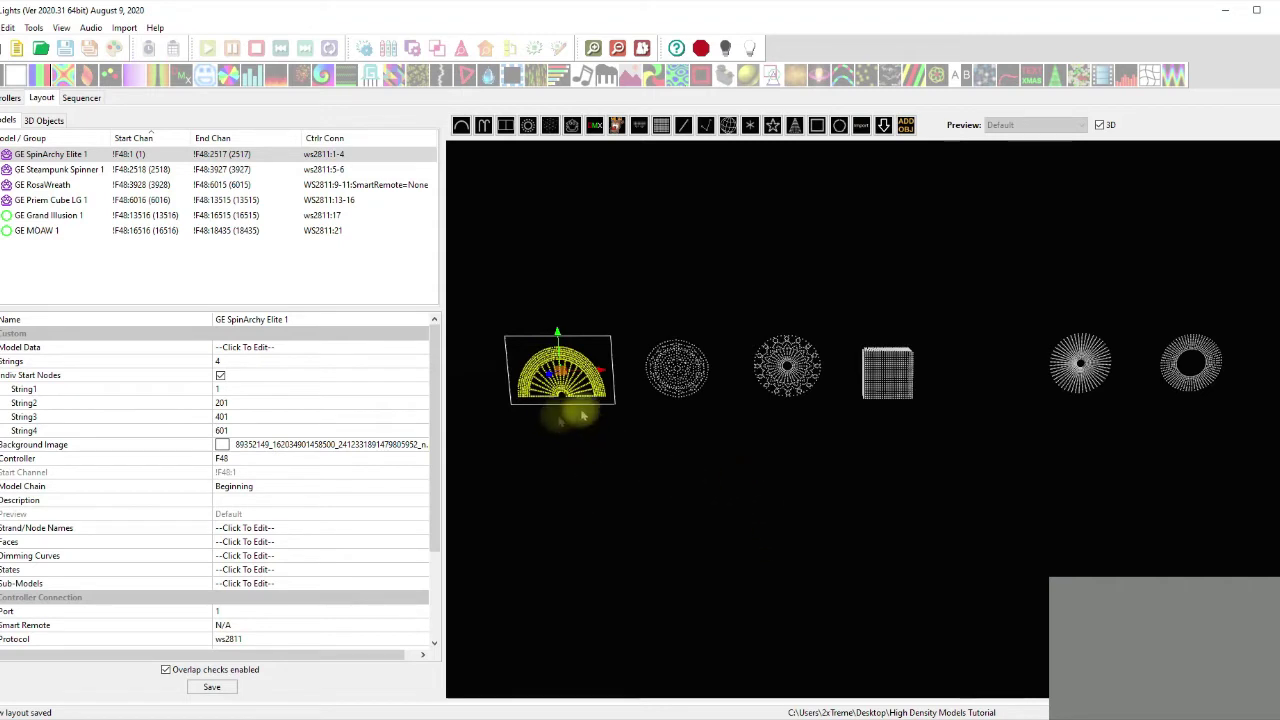
left_click(674, 466)
left_click(551, 400)
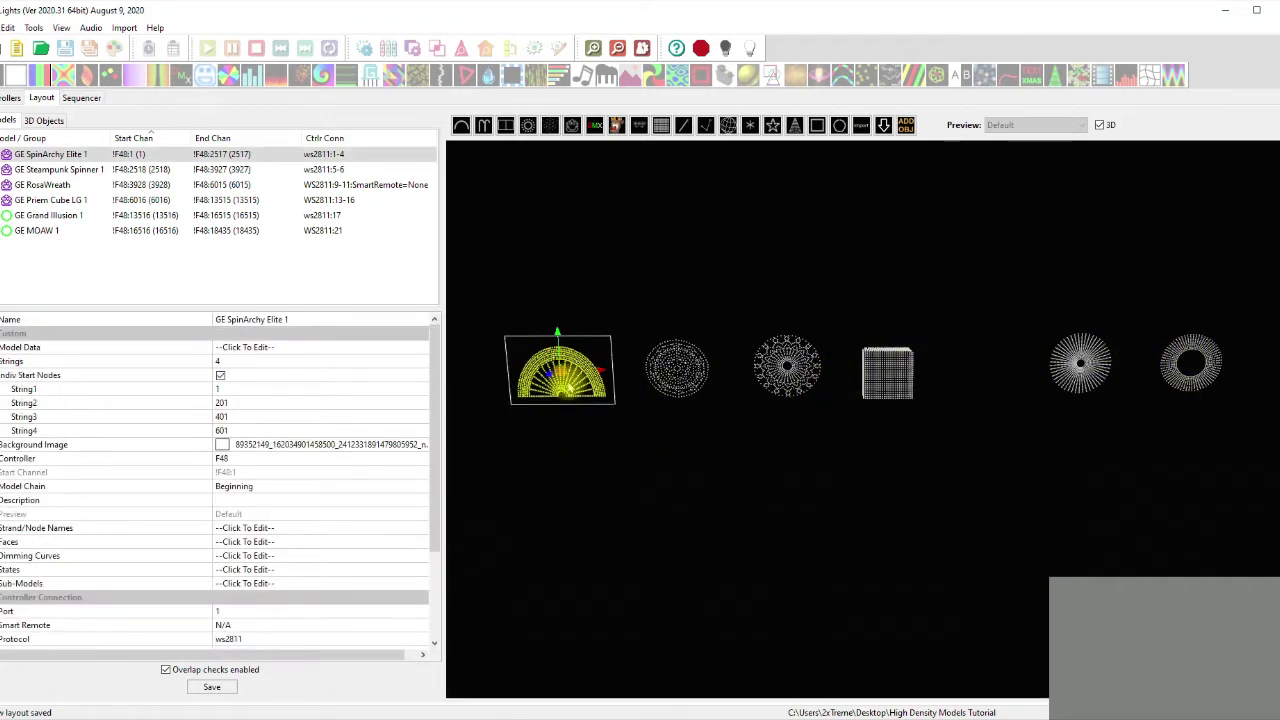
left_click(651, 423)
left_click(676, 375)
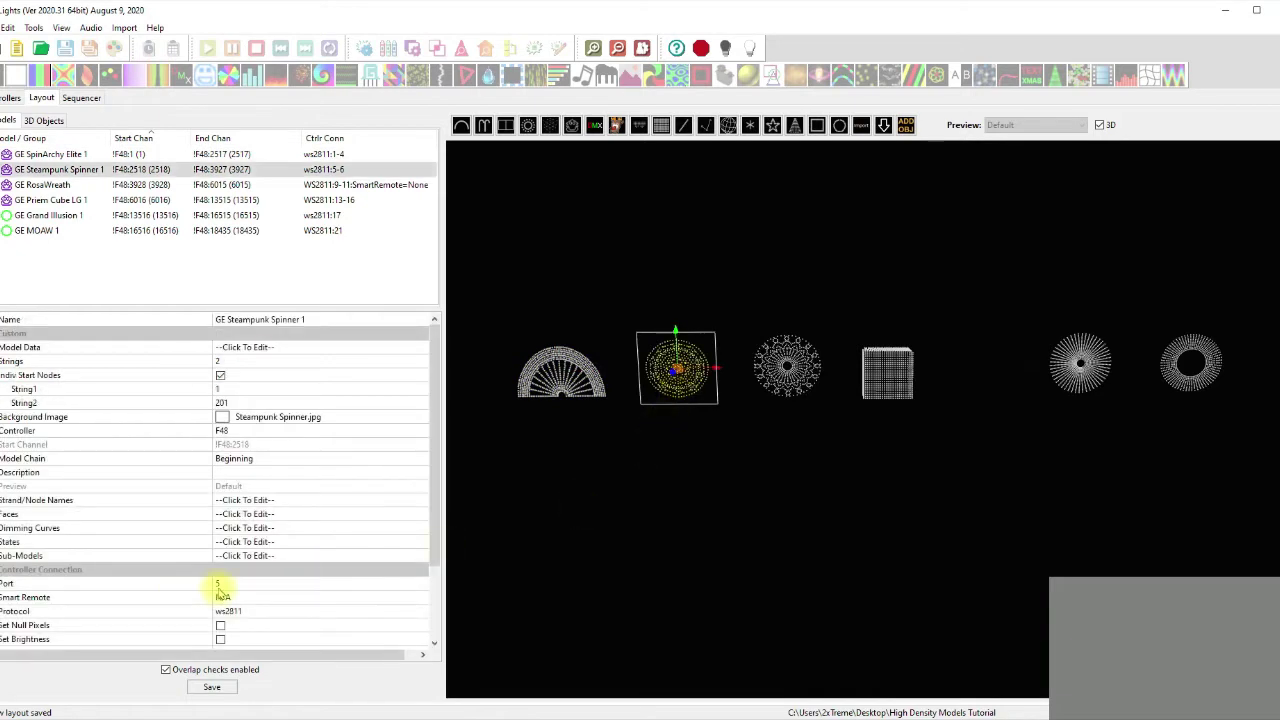
left_click(692, 474)
left_click(762, 393)
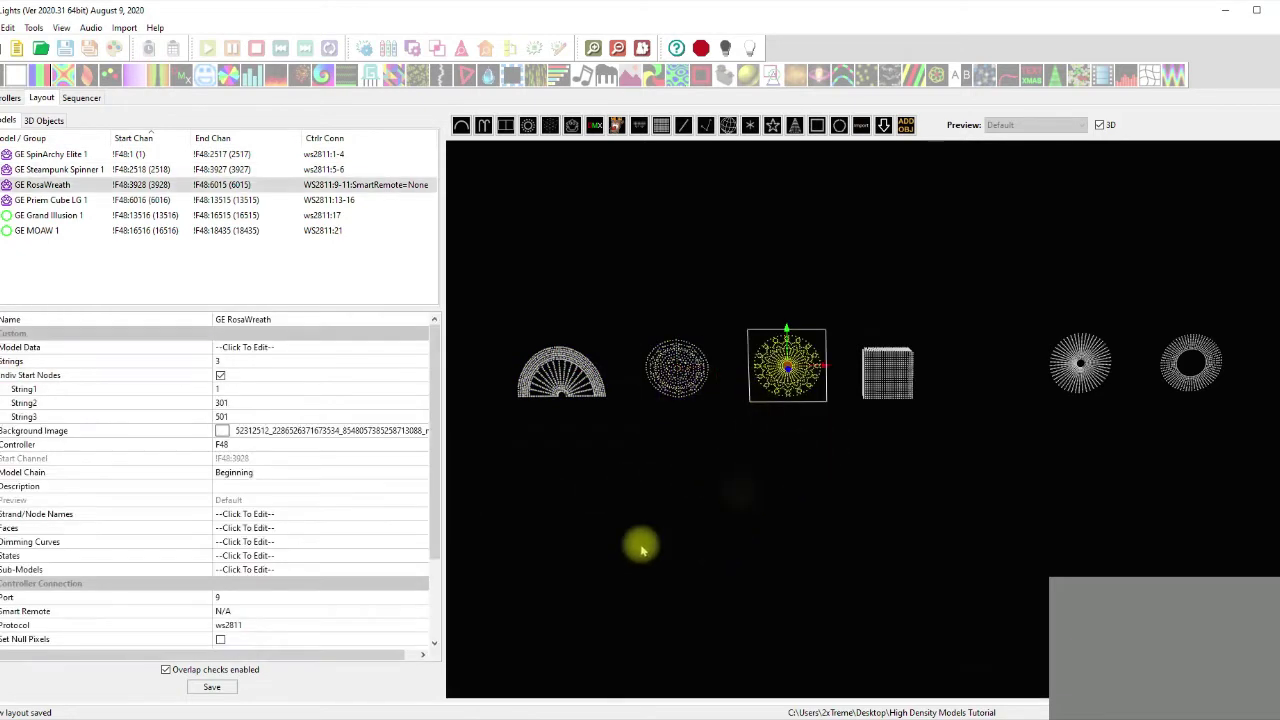
left_click(830, 432)
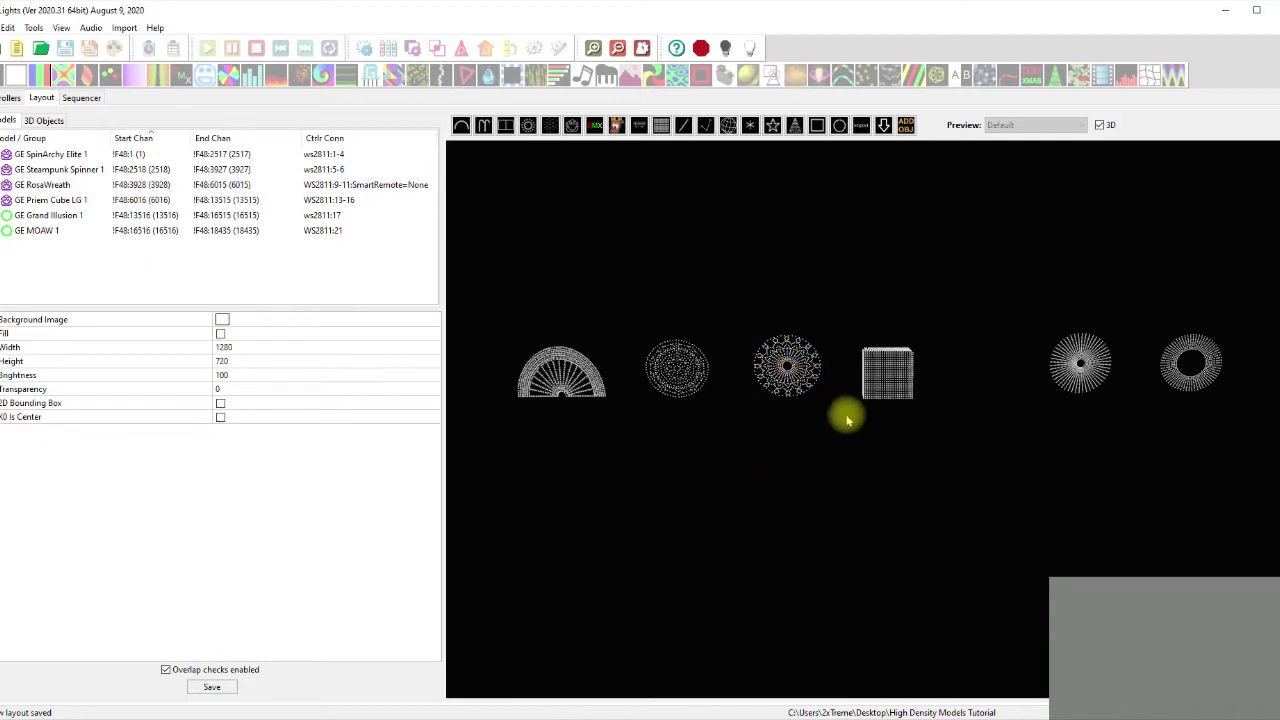
Step: Set GE Grand Illusion 1 to 4 strings with 250 nodes per string
left_click(880, 392)
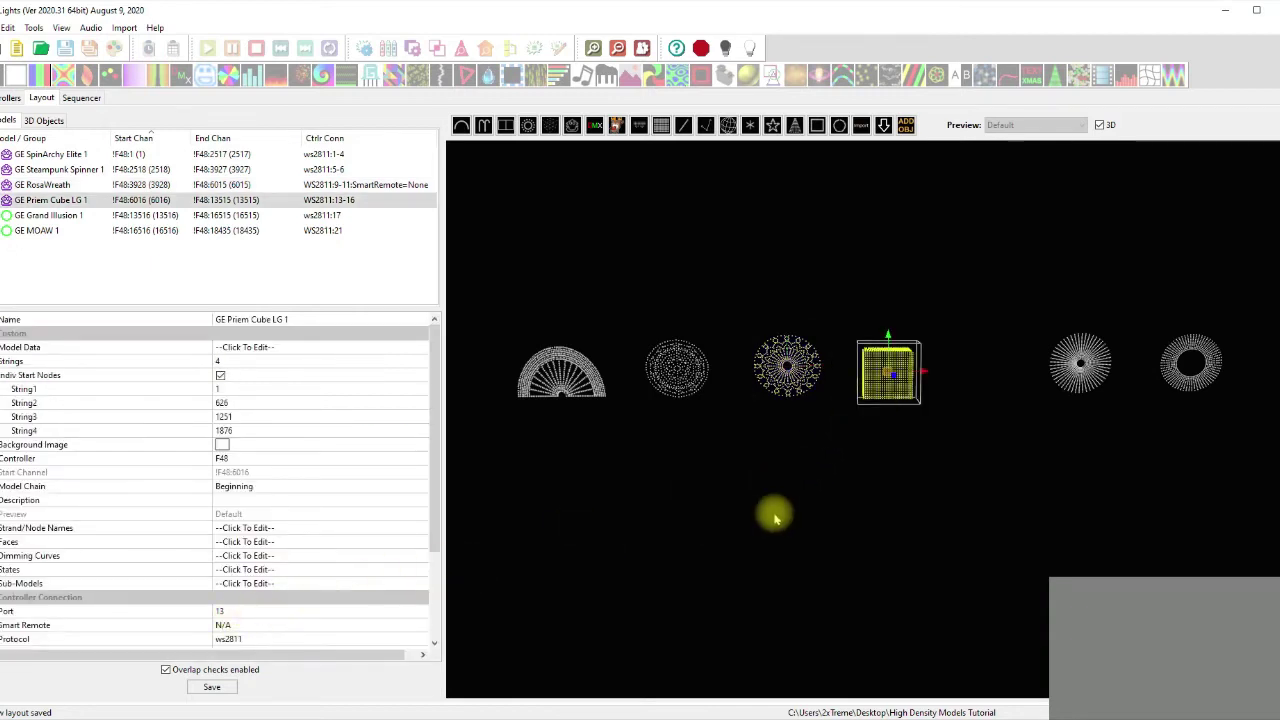
left_click(943, 494)
left_click(1080, 368)
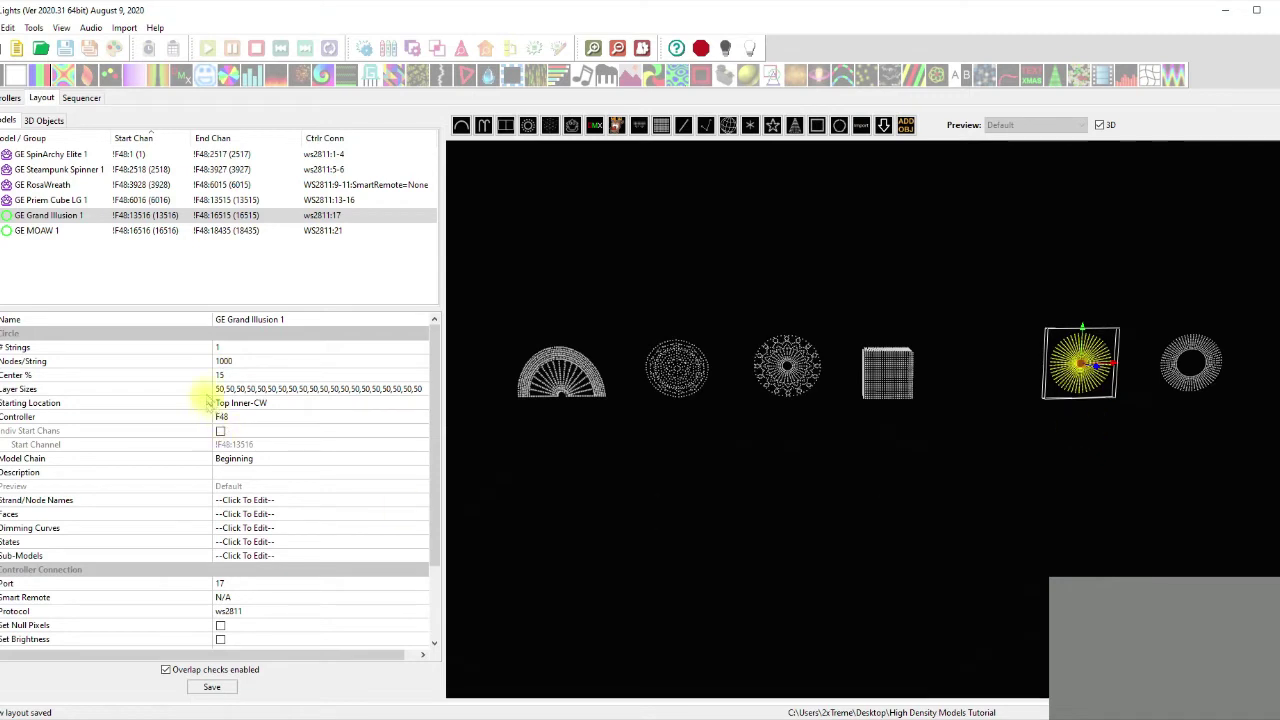
left_click(228, 347)
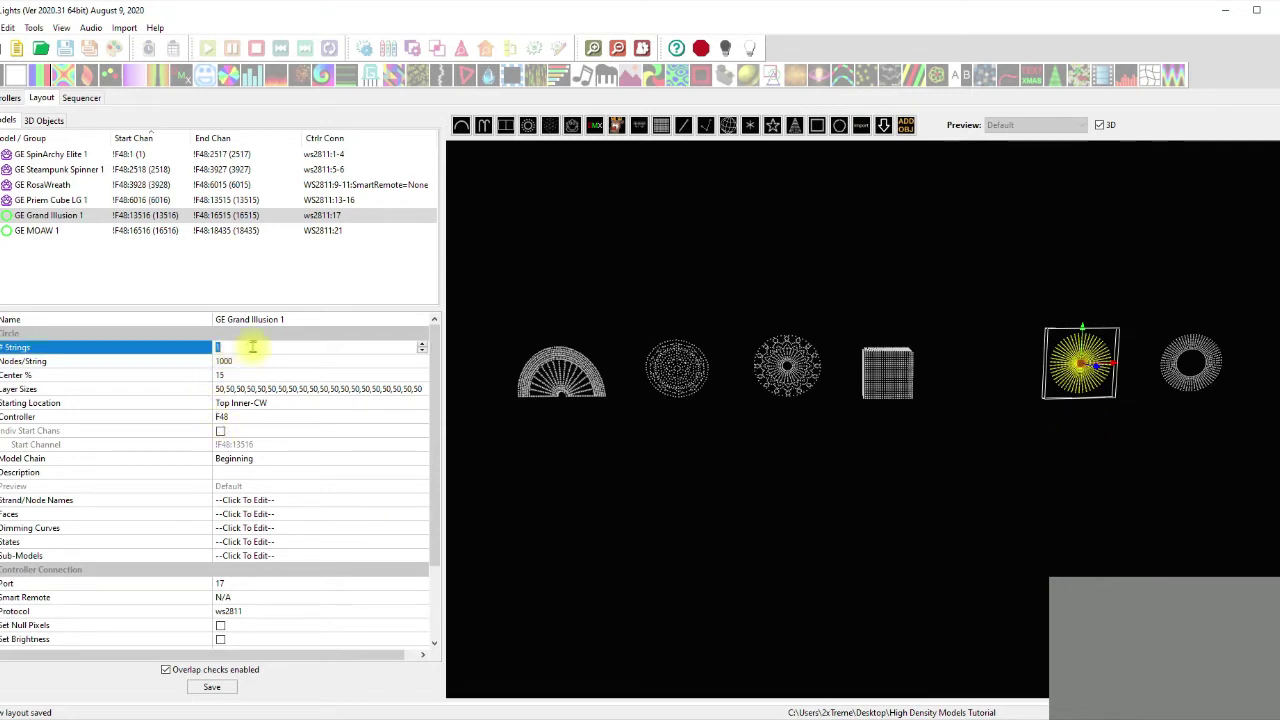
type("4")
left_click(268, 362)
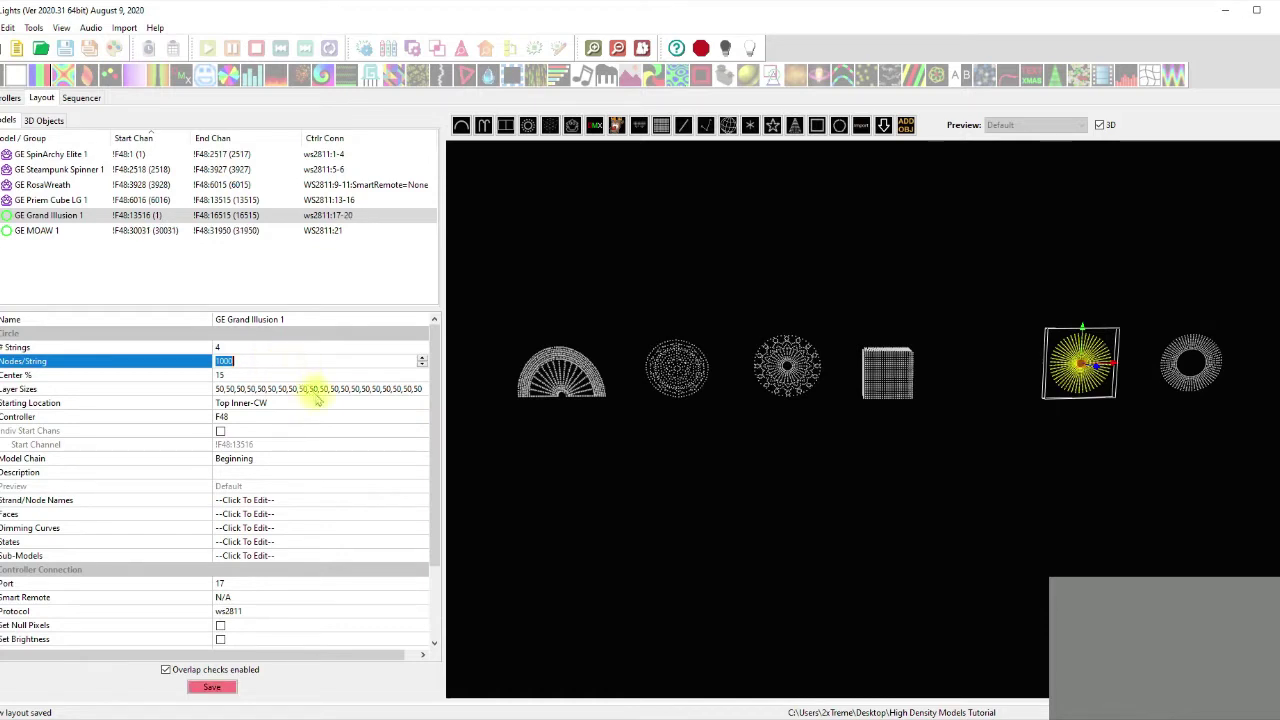
type("250")
left_click(300, 431)
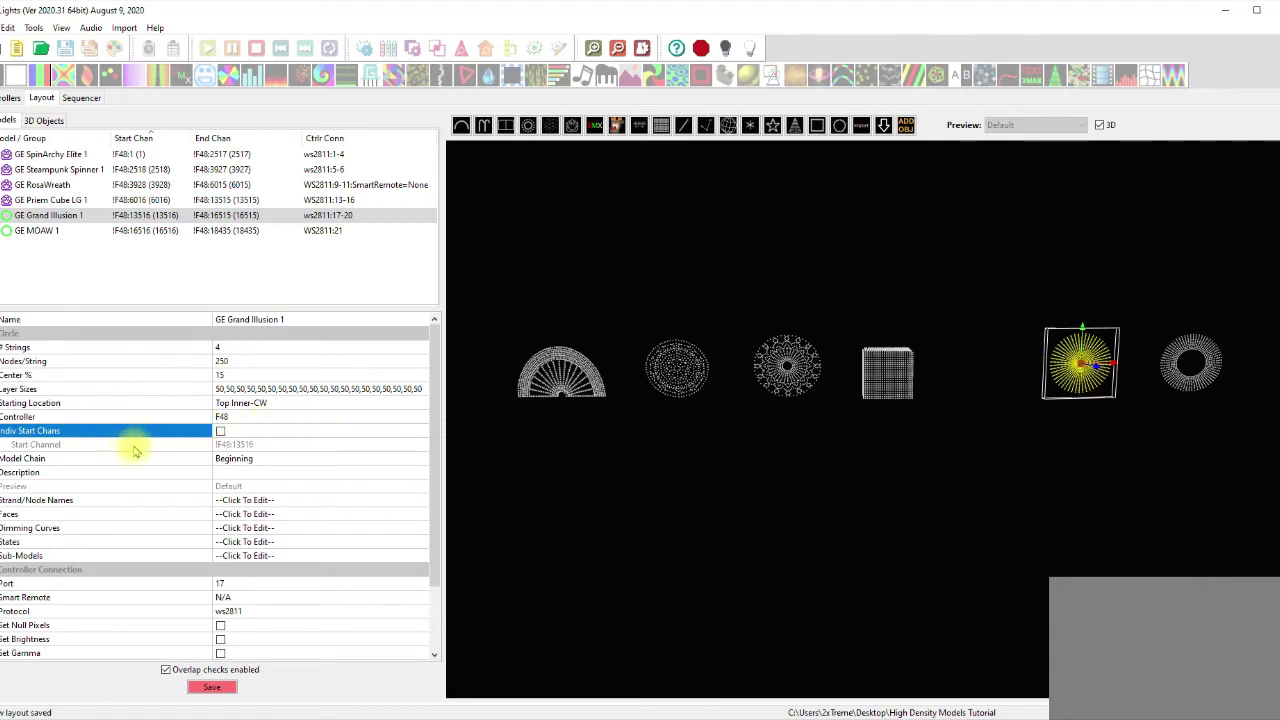
Step: Compare the individual start node settings of GE SpinArchy Elite 1 with the individual start channel option of GE Grand Illusion 1
left_click(50, 154)
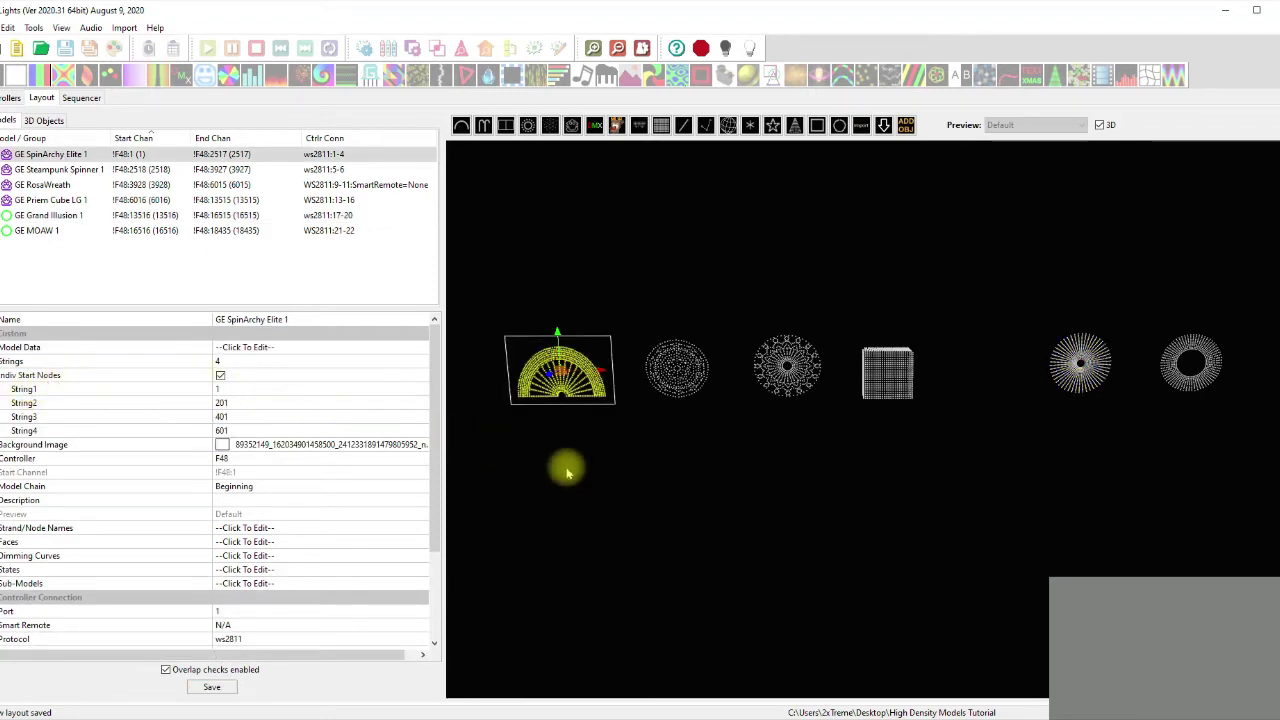
left_click(706, 486)
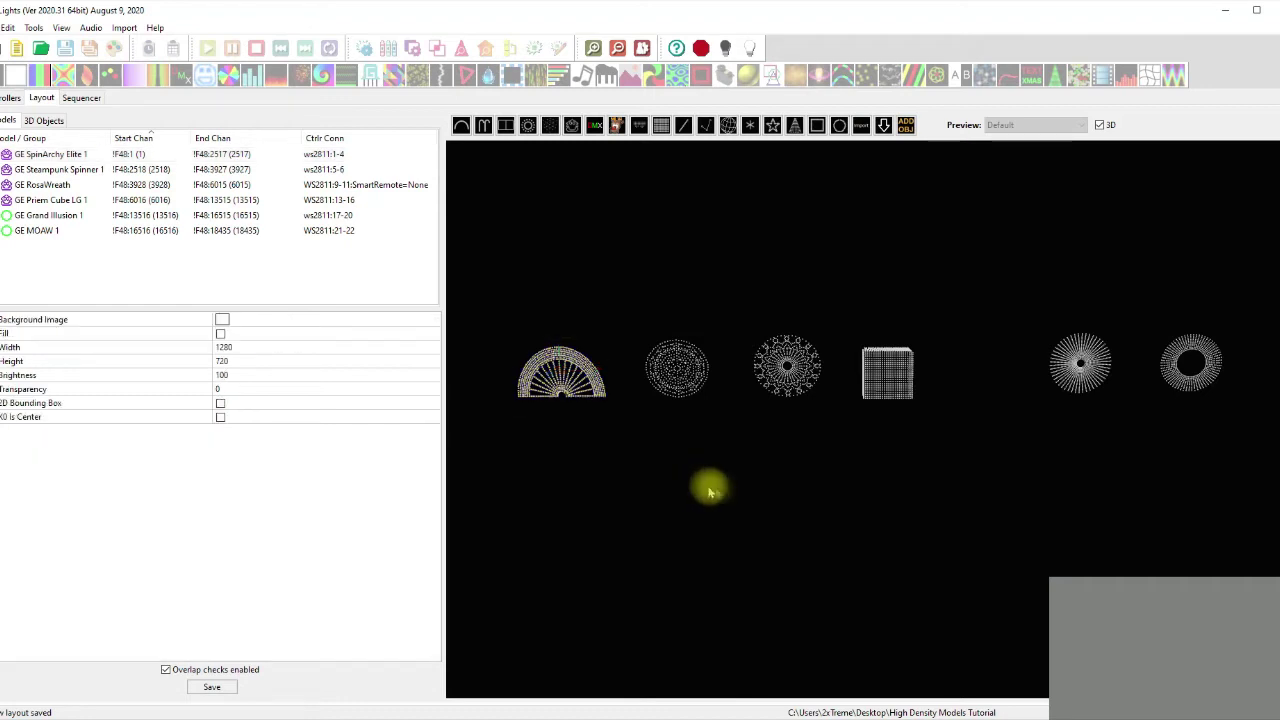
left_click(1076, 411)
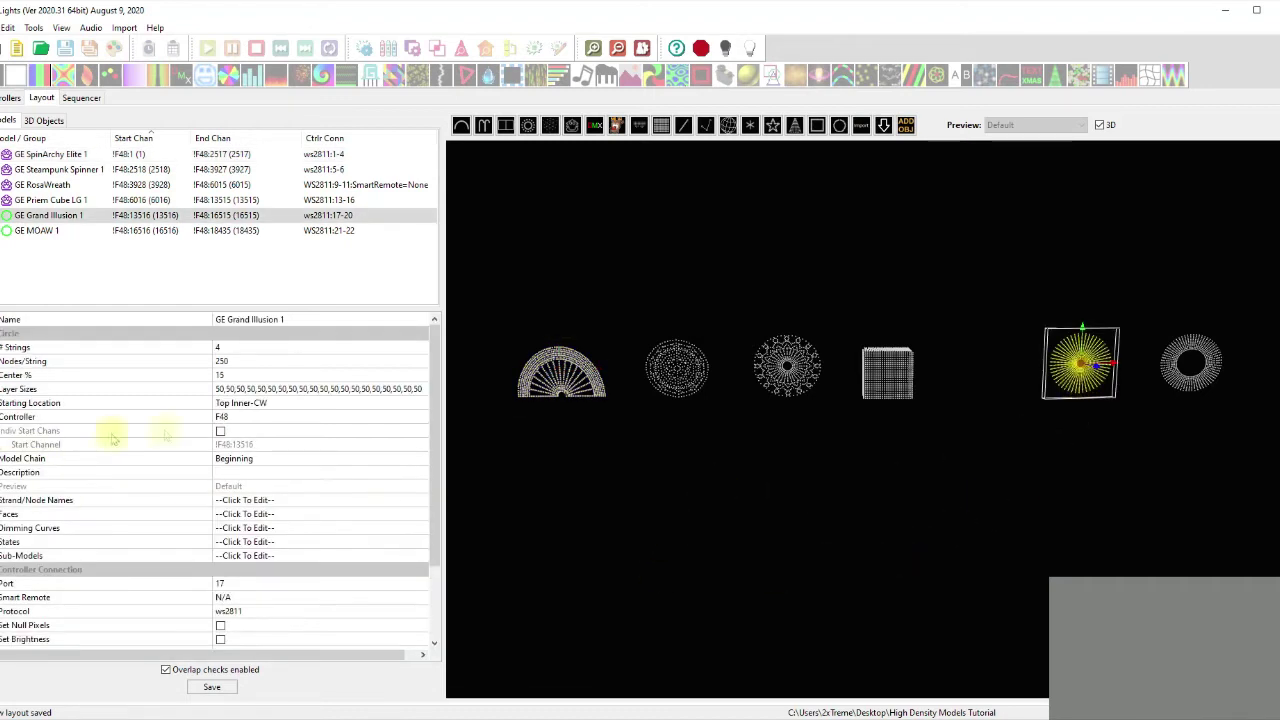
left_click(221, 432)
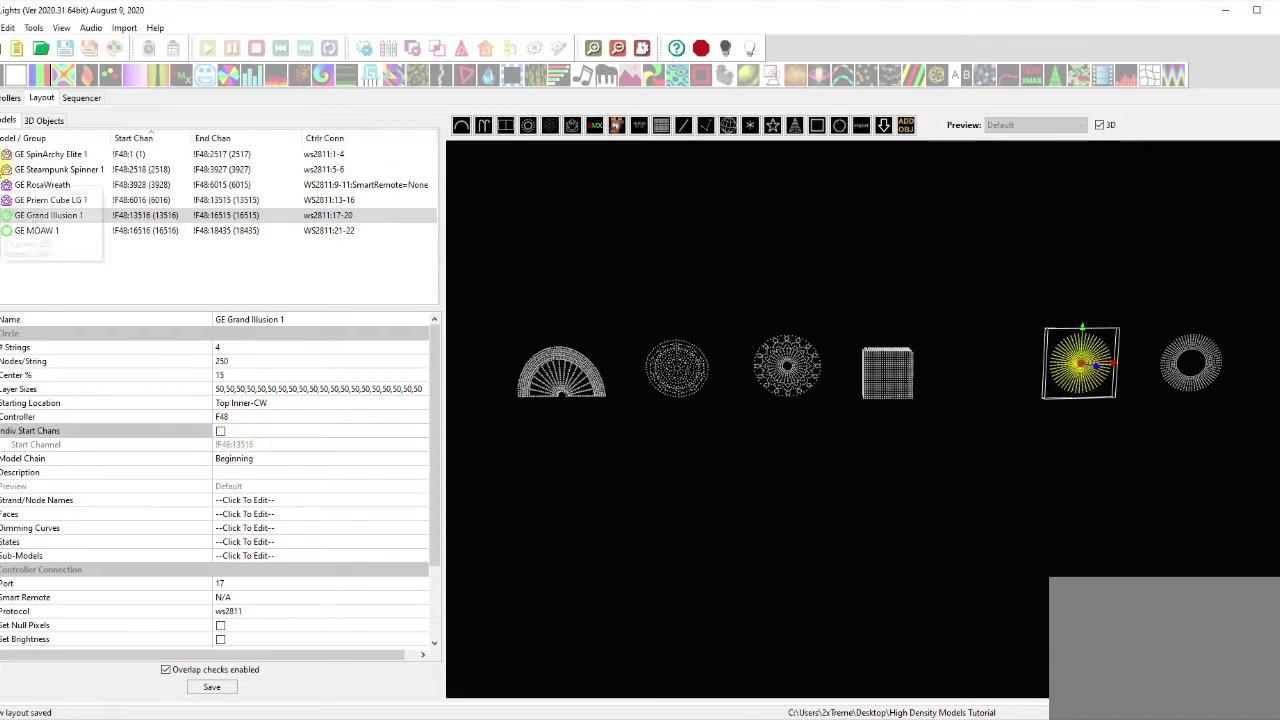
left_click(10, 97)
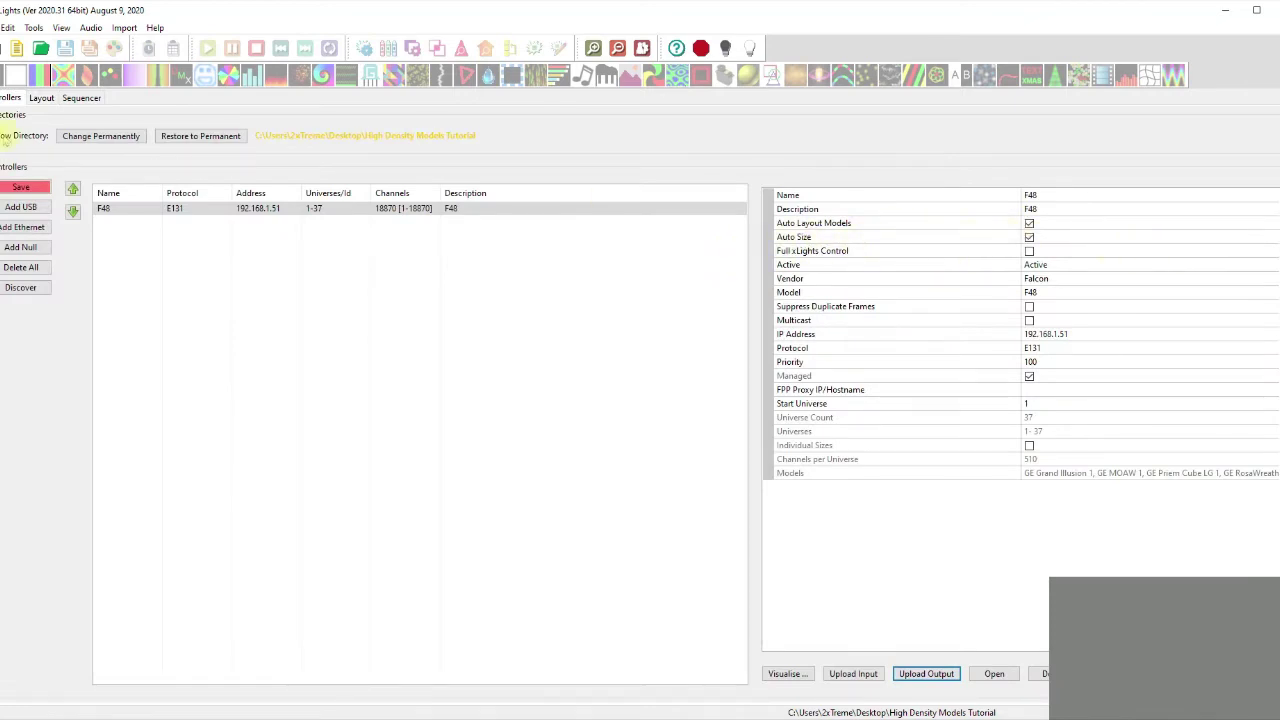
left_click(41, 97)
left_click(640, 471)
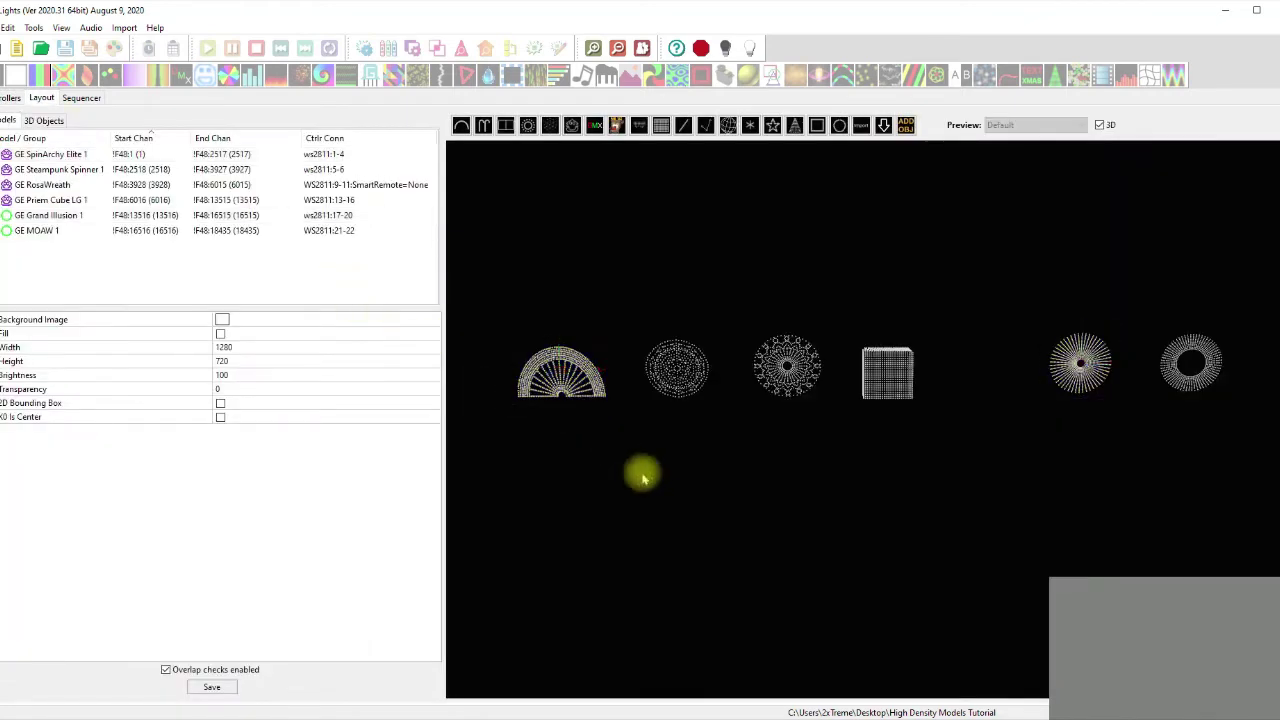
left_click(565, 372)
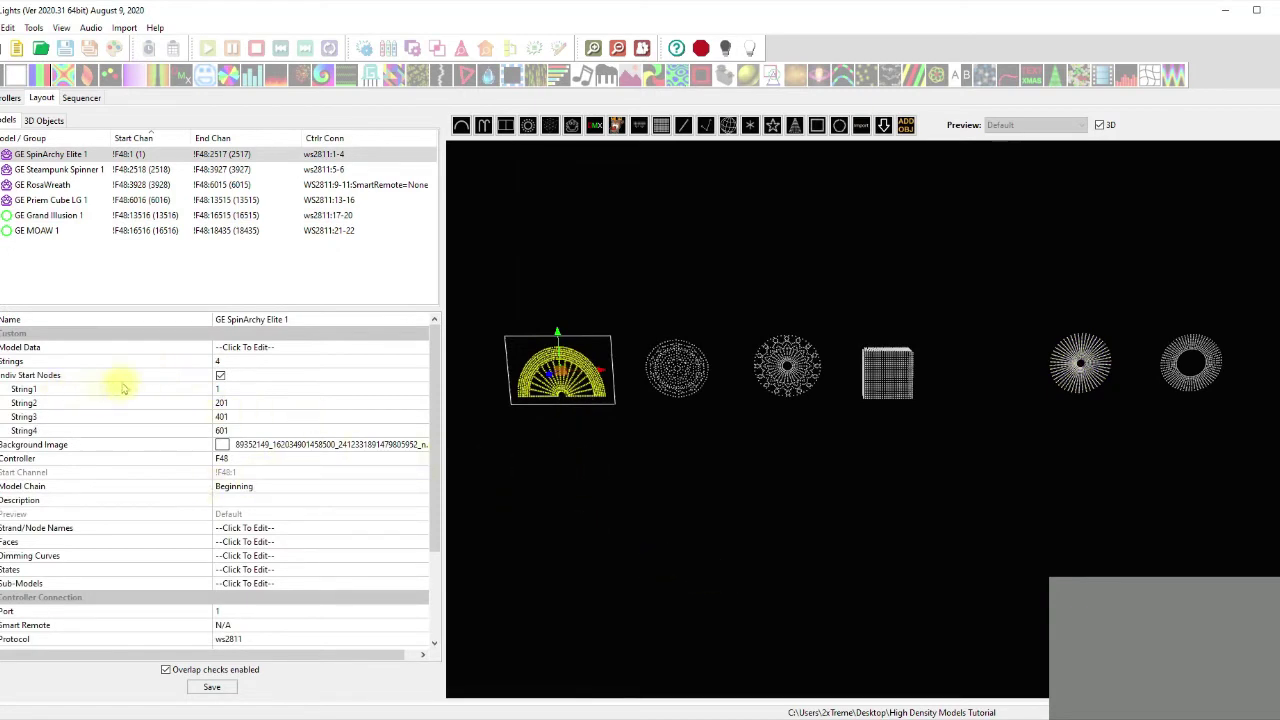
left_click(1084, 378)
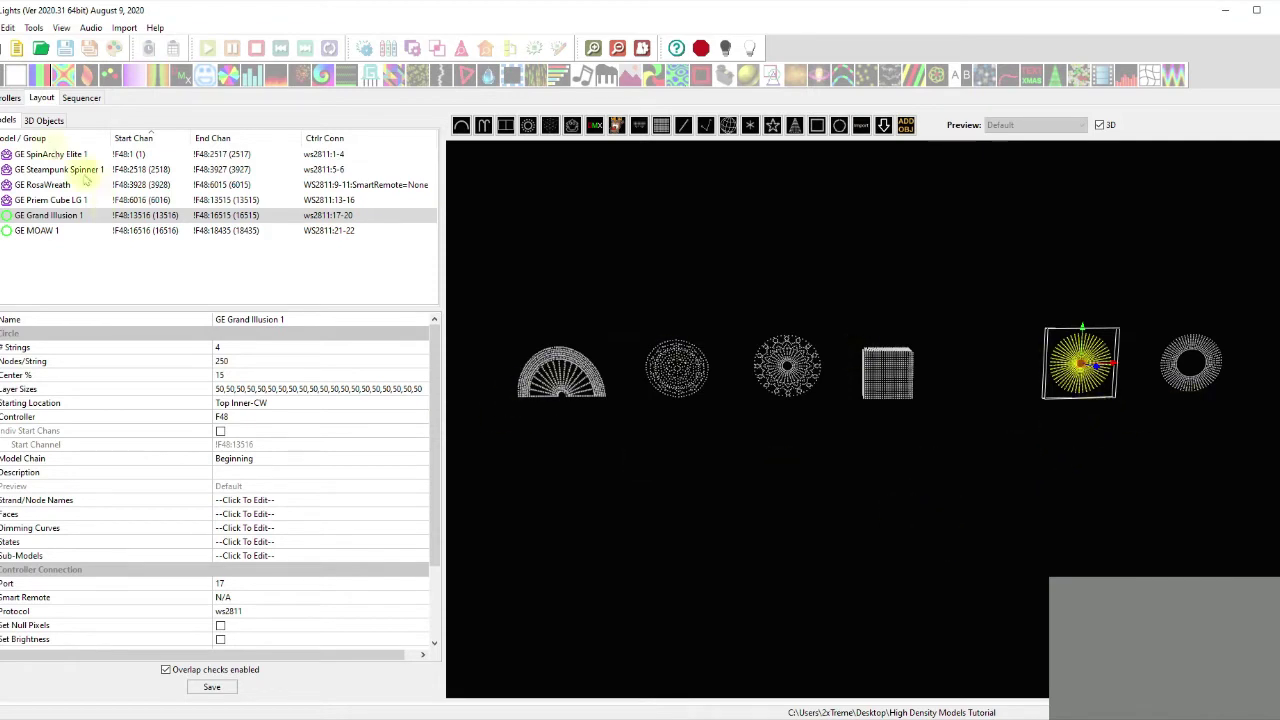
Step: Upload the output configuration to the F48 controller
left_click(10, 97)
left_click(224, 212)
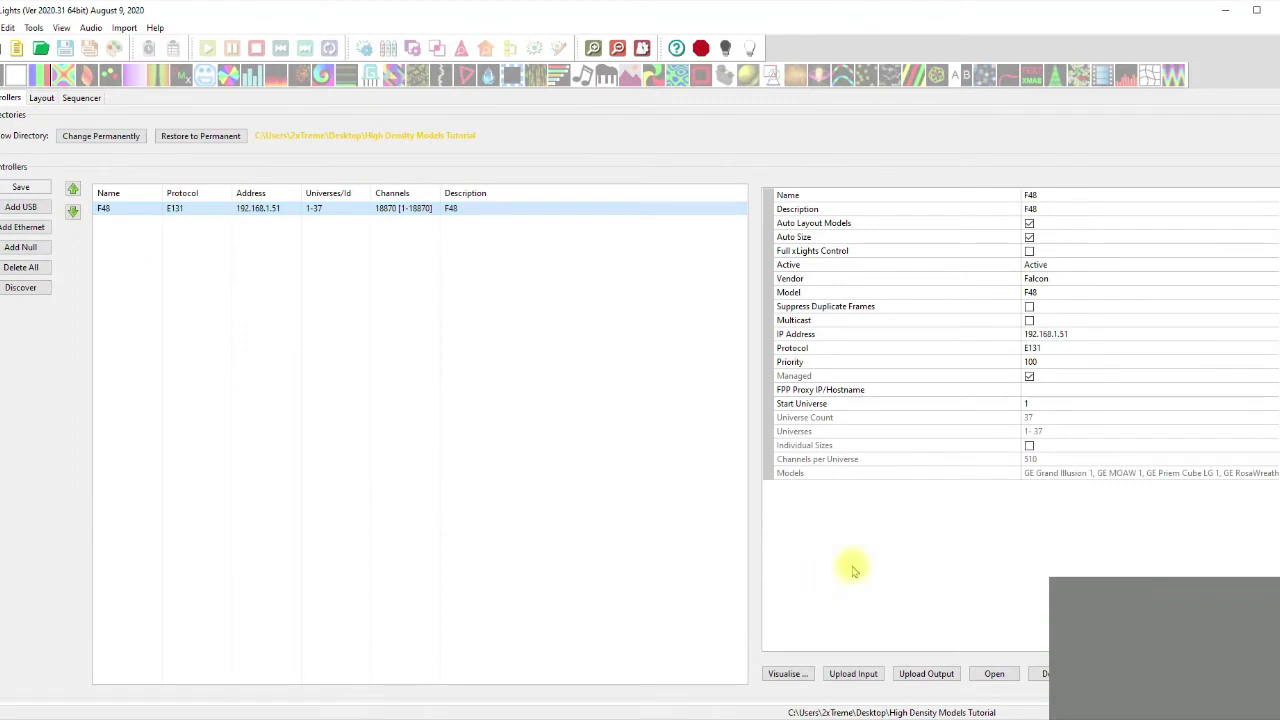
left_click(938, 676)
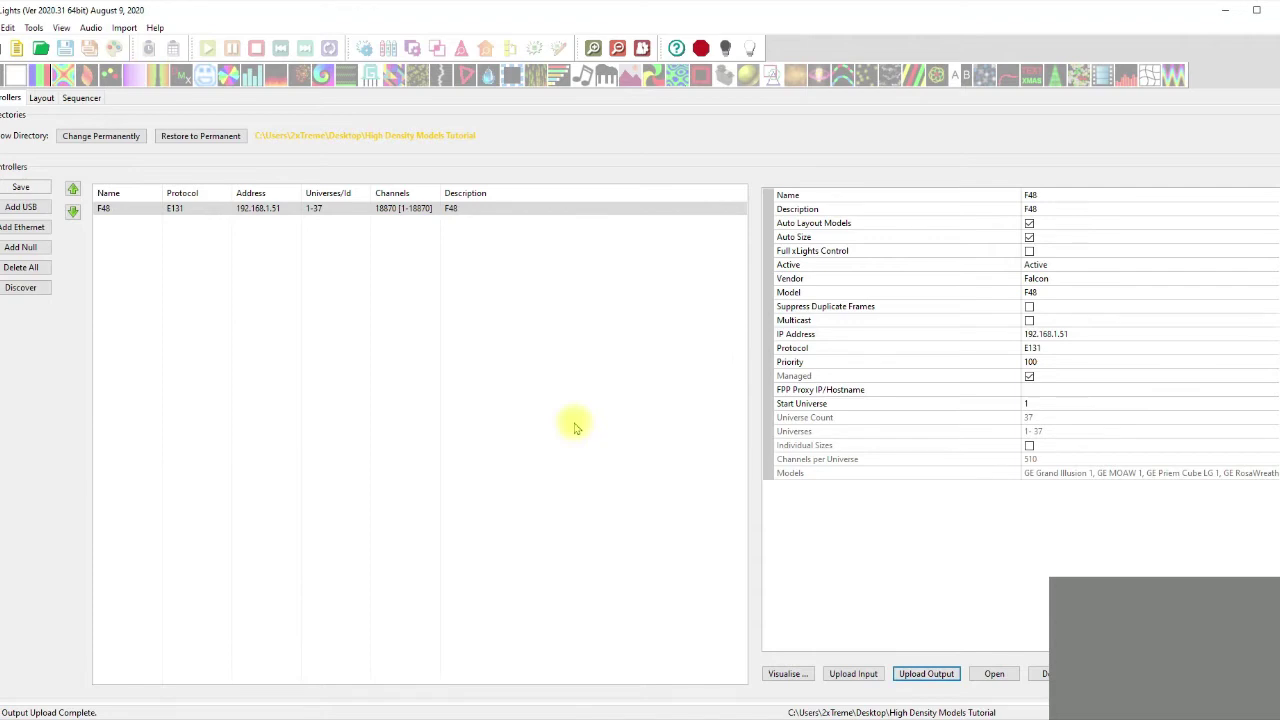
Step: Open the F48 controller's web interface and review its E131 universe list
left_click(998, 676)
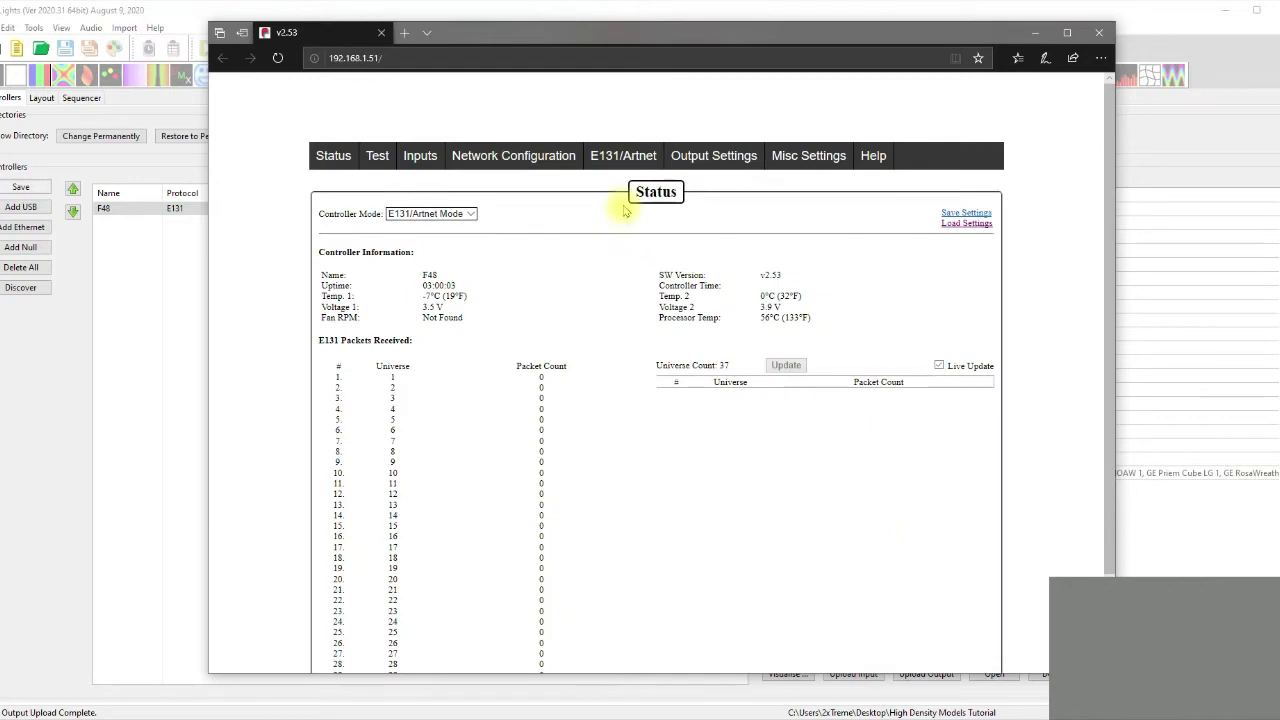
left_click(613, 162)
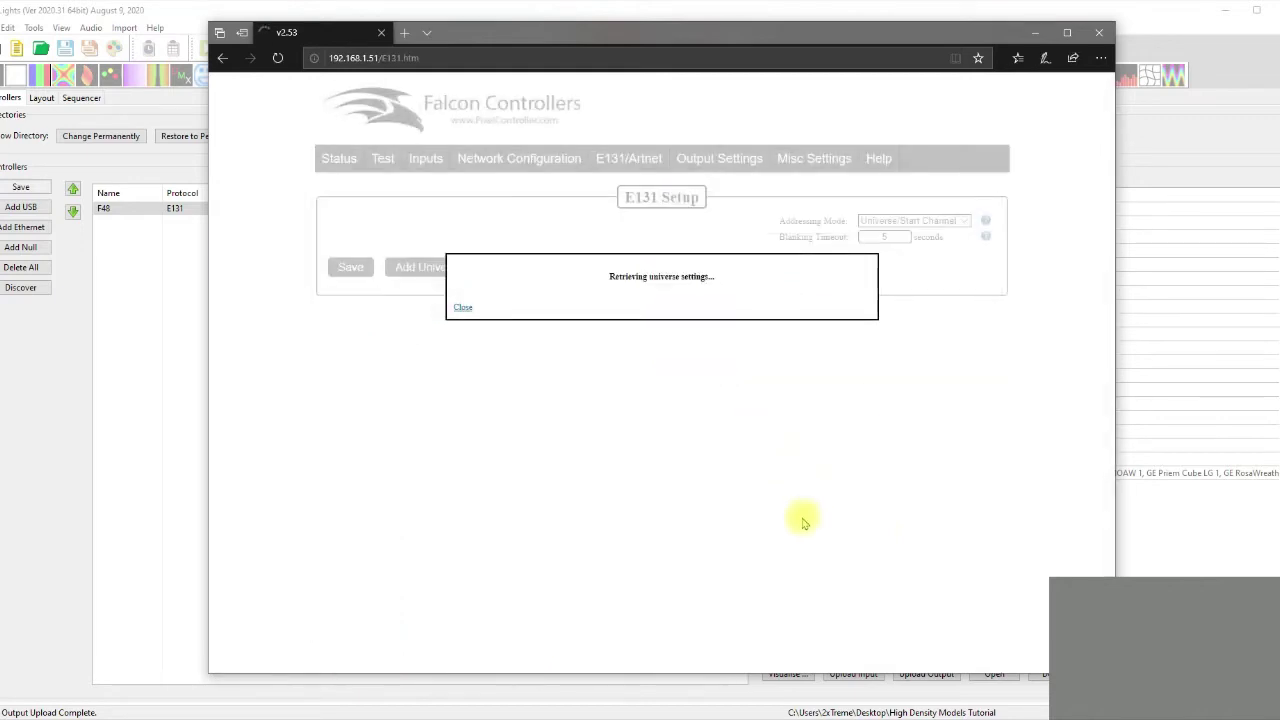
scroll(820, 536, "down", 2)
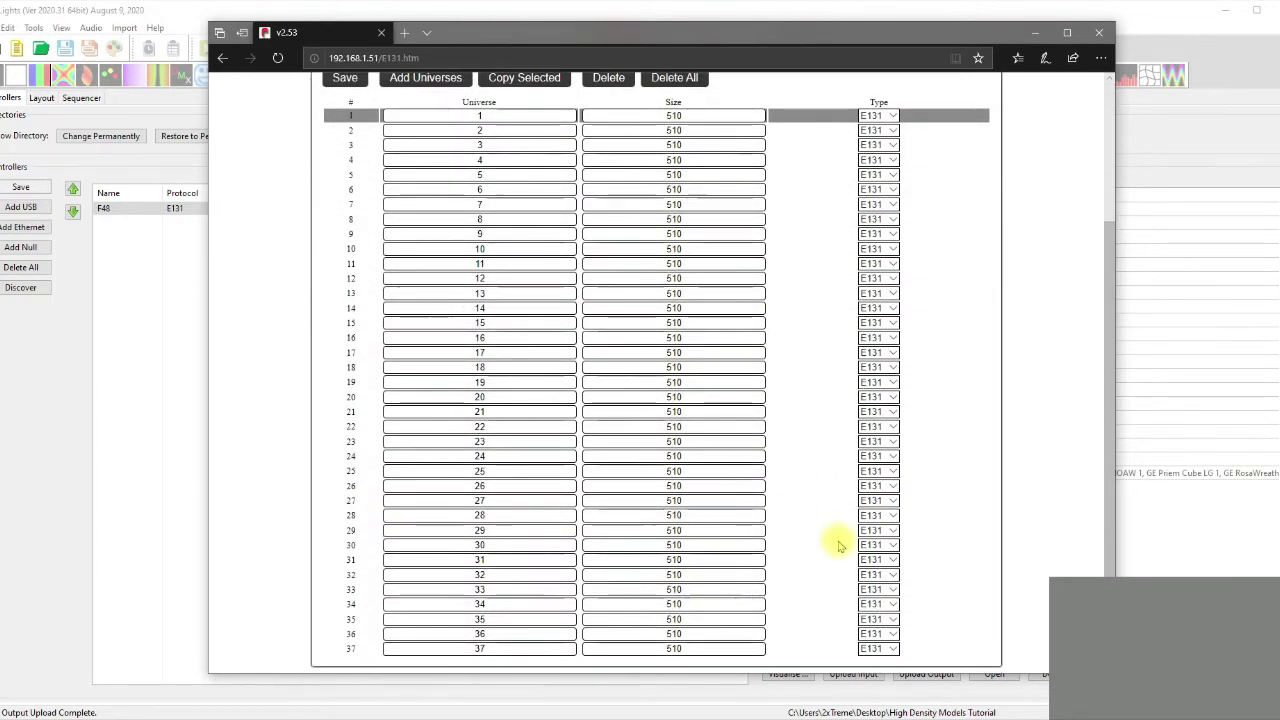
scroll(840, 548, "up", 2)
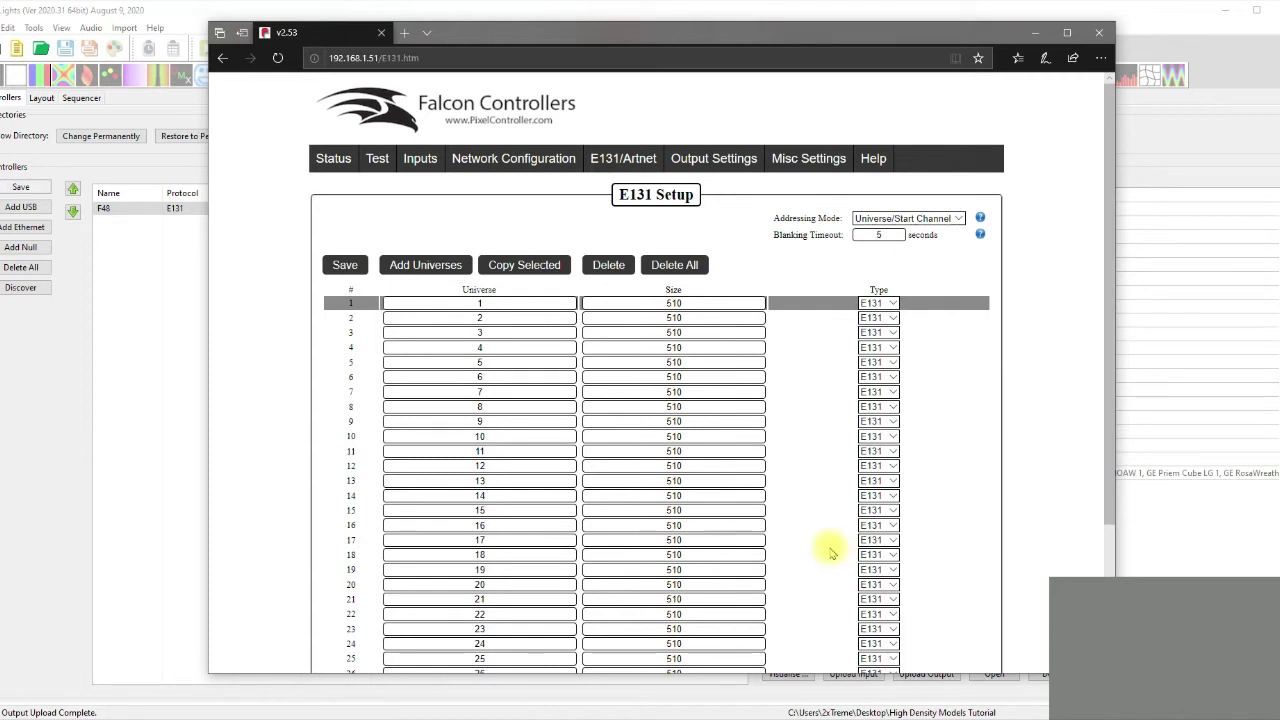
Step: Examine the controller's string port configuration, including the start universes and pixel counts of the uploaded models
left_click(710, 163)
left_click(707, 192)
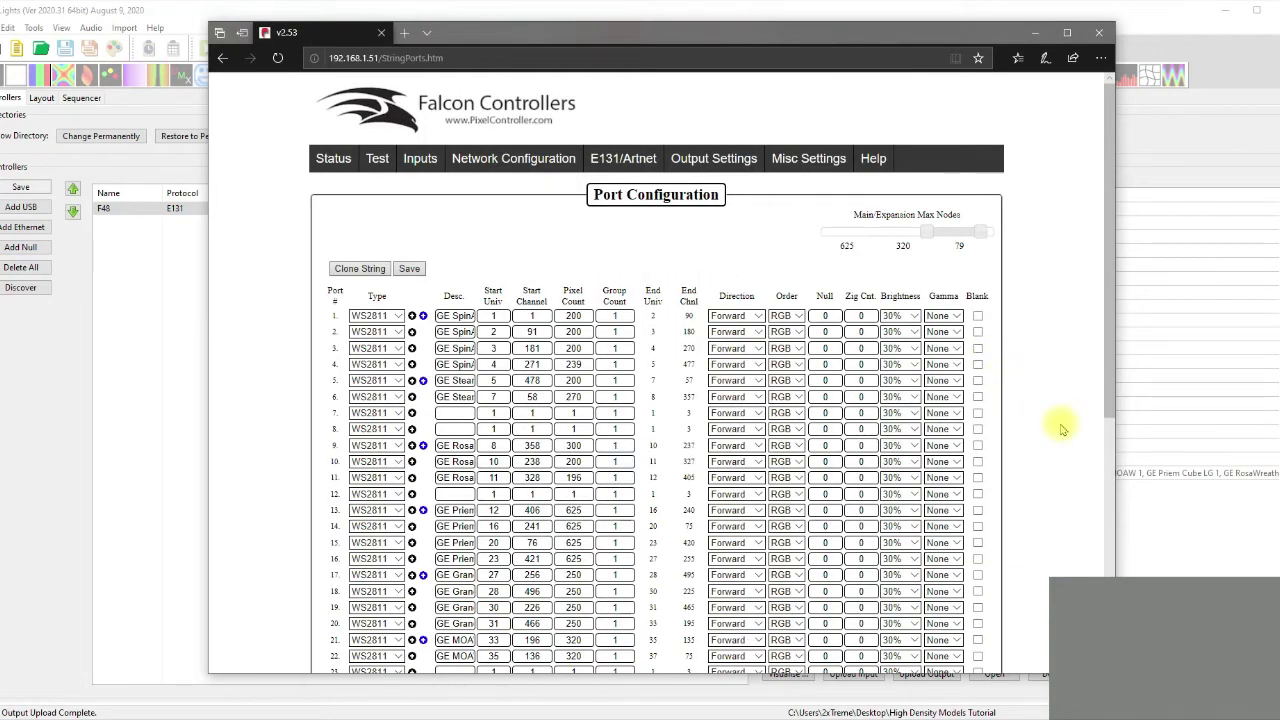
scroll(1058, 428, "down", 3)
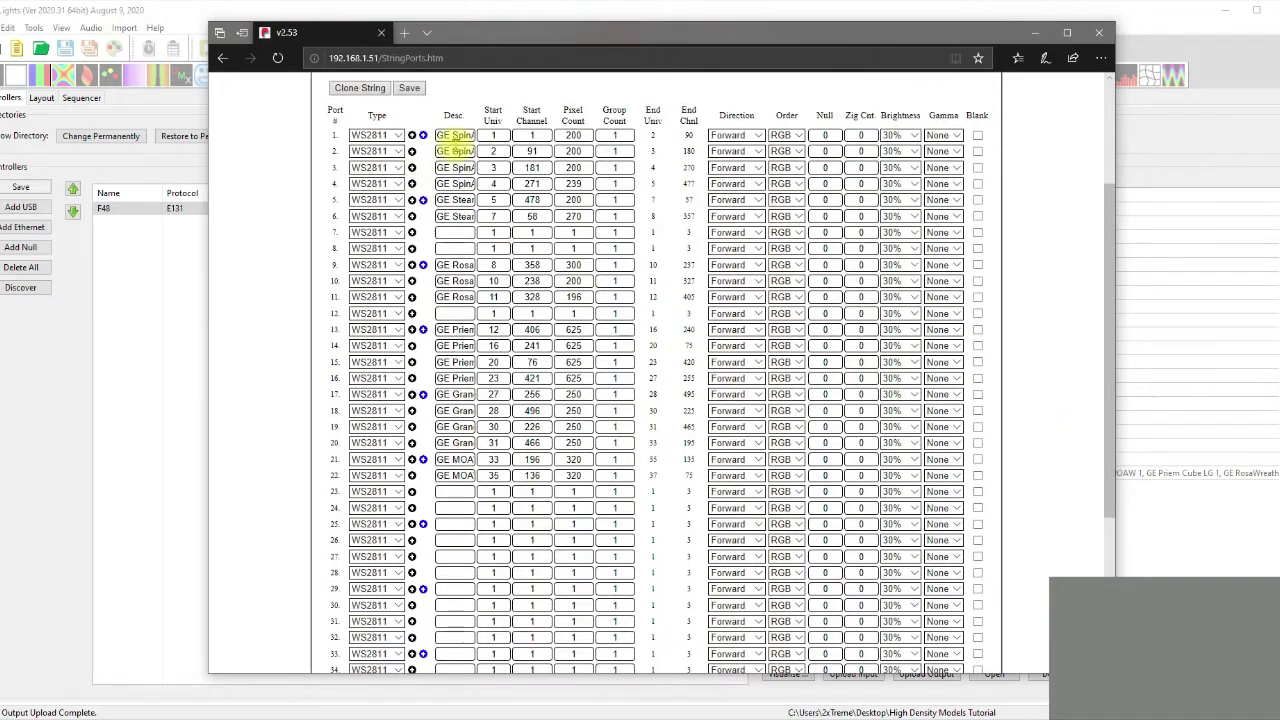
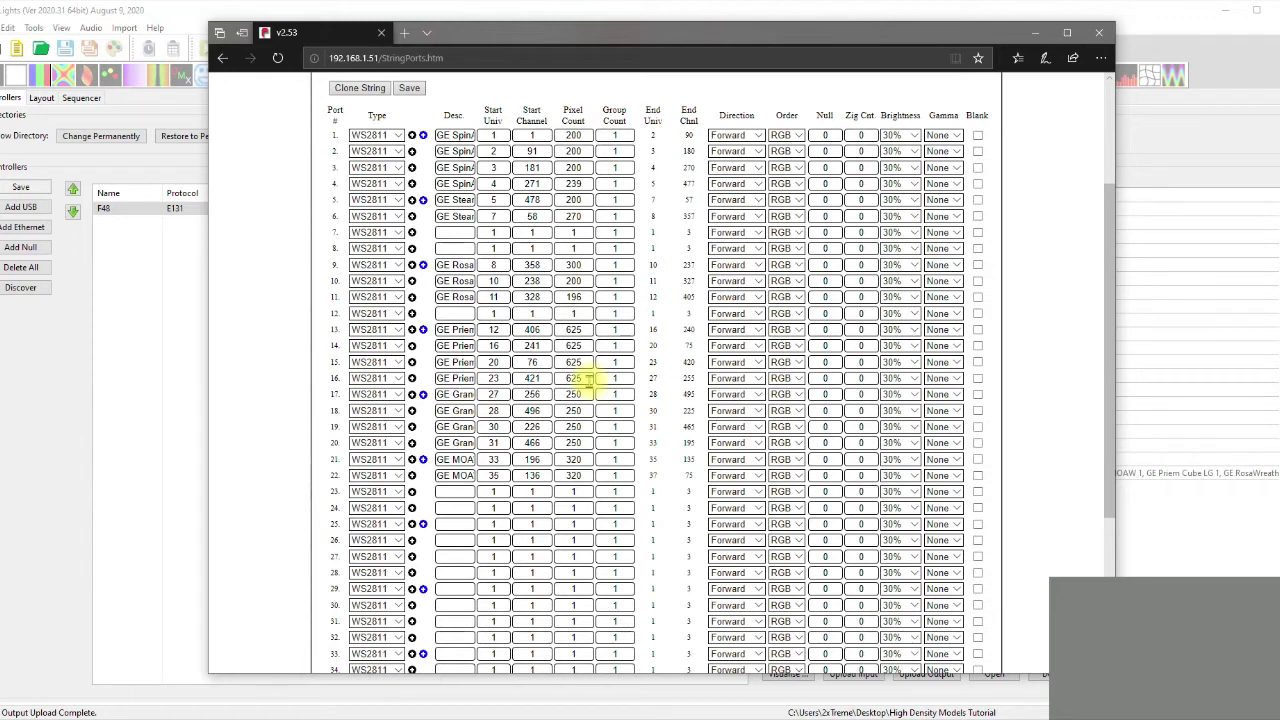
Step: Set the pixel counts of the GE Priem Cube ports 13, 14 and 15 to 600 each
double_click(583, 330)
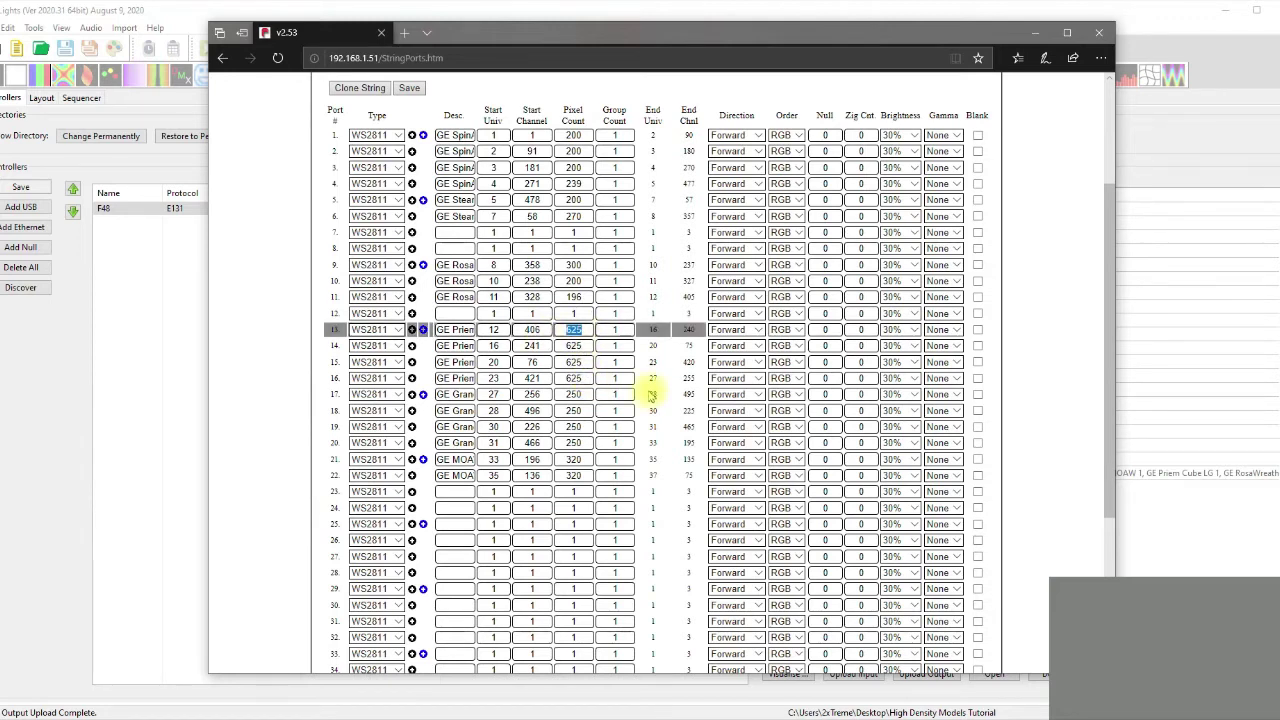
type("600")
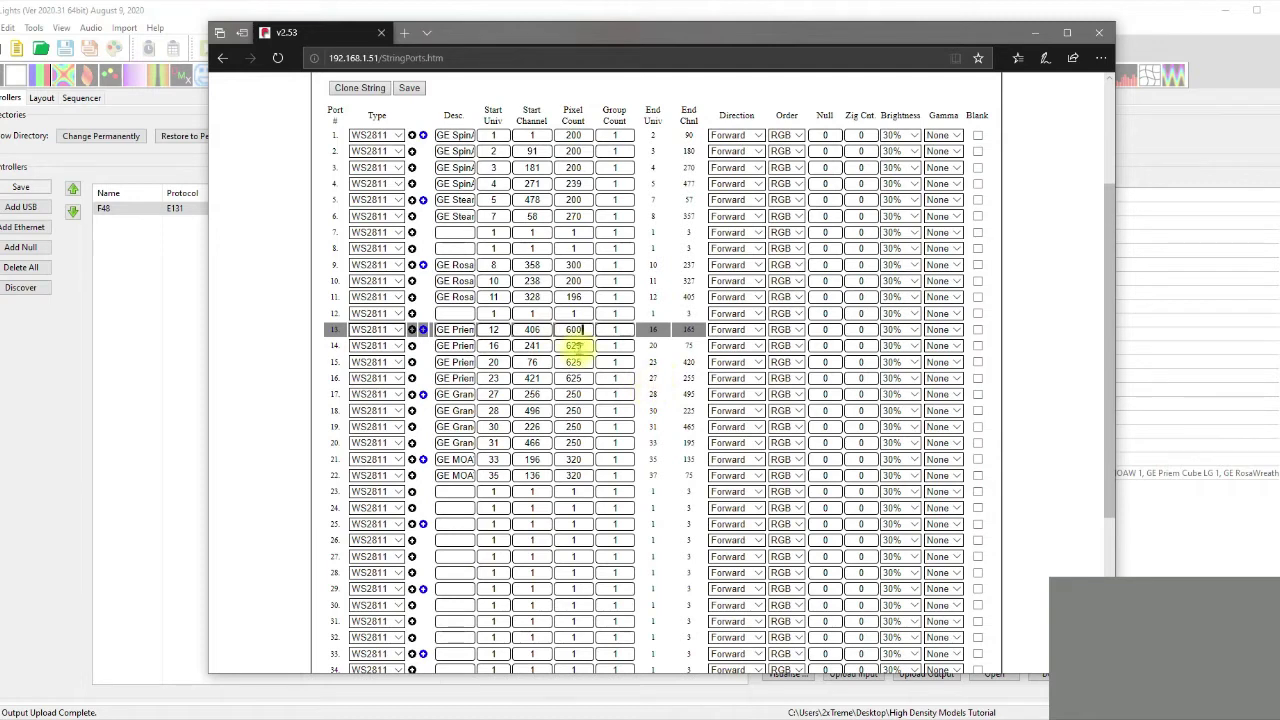
double_click(558, 346)
type("600")
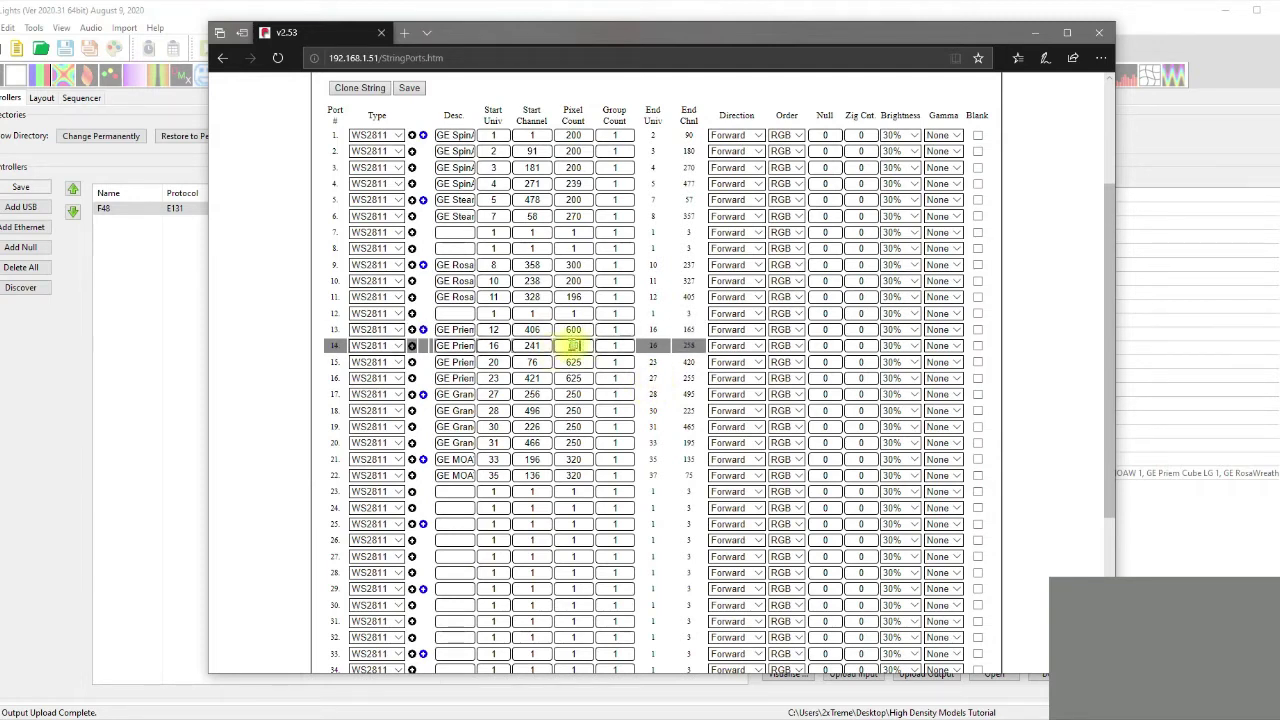
double_click(574, 362)
type("600")
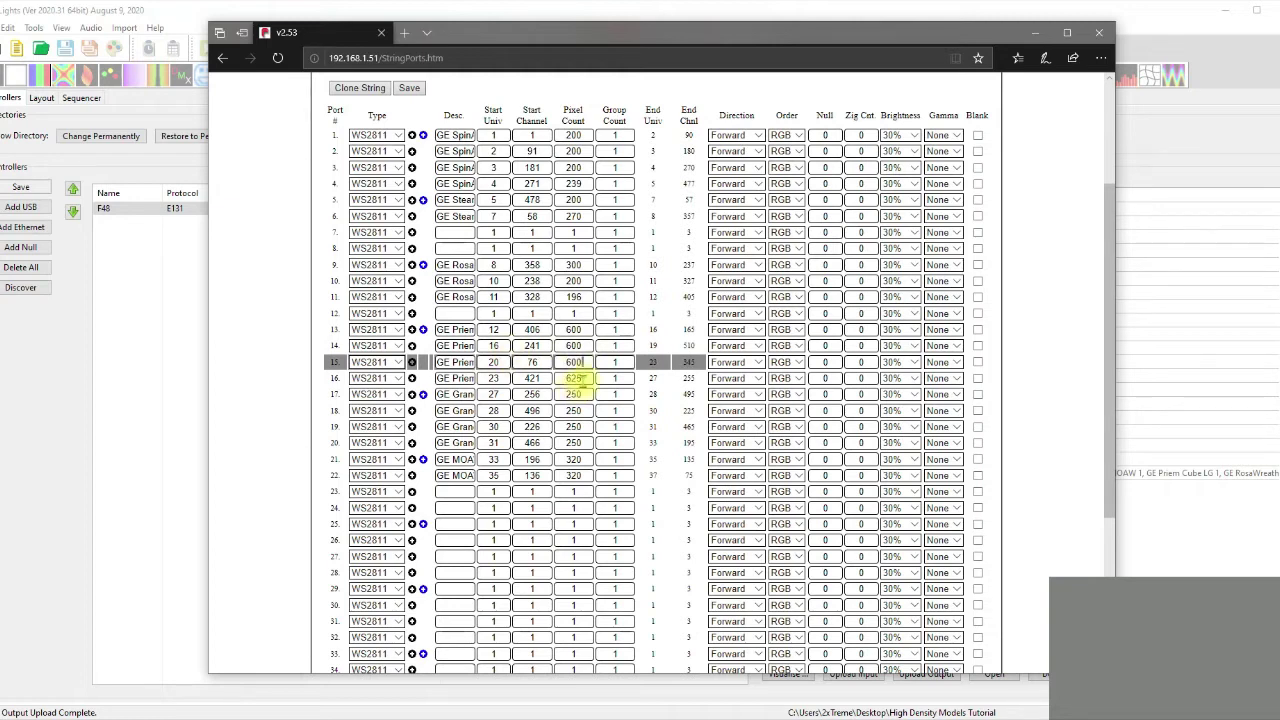
Step: Calculate the remaining pixel count for port 16 in Calculator by subtracting 1800 from 2500
double_click(576, 378)
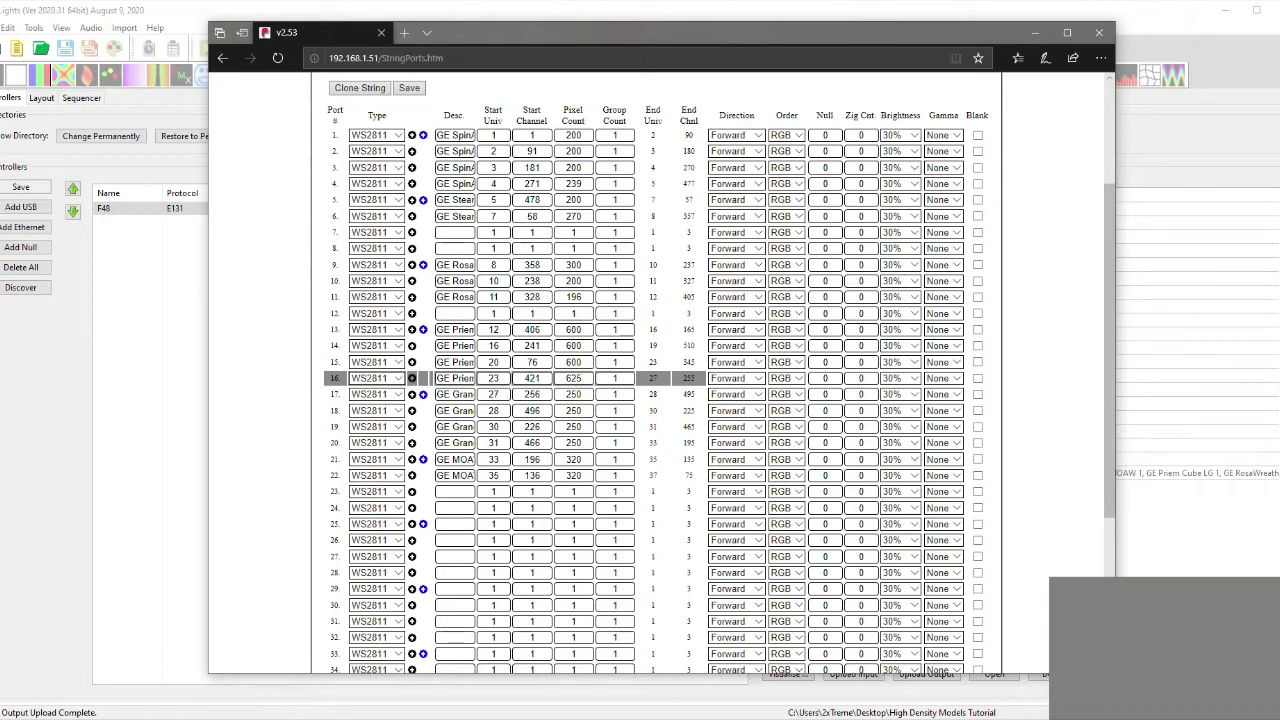
left_click(171, 709)
type("cal")
left_click(180, 712)
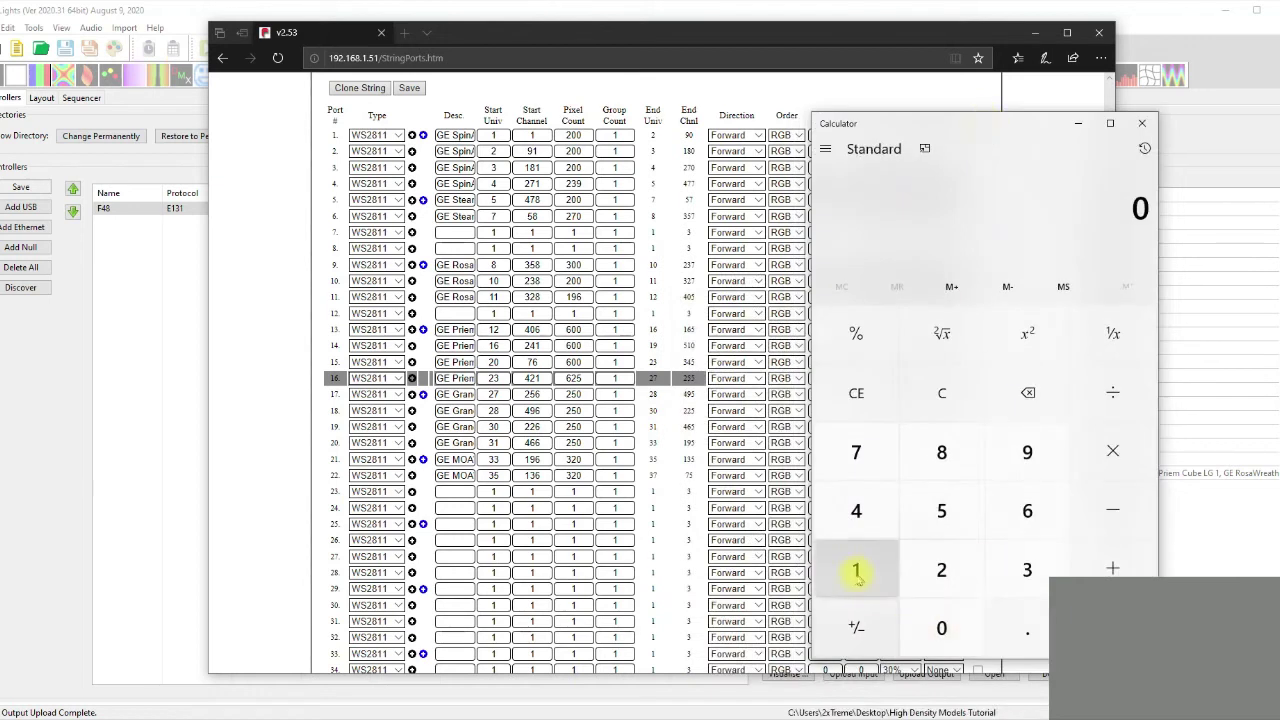
left_click(941, 569)
left_click(942, 622)
left_click(942, 622)
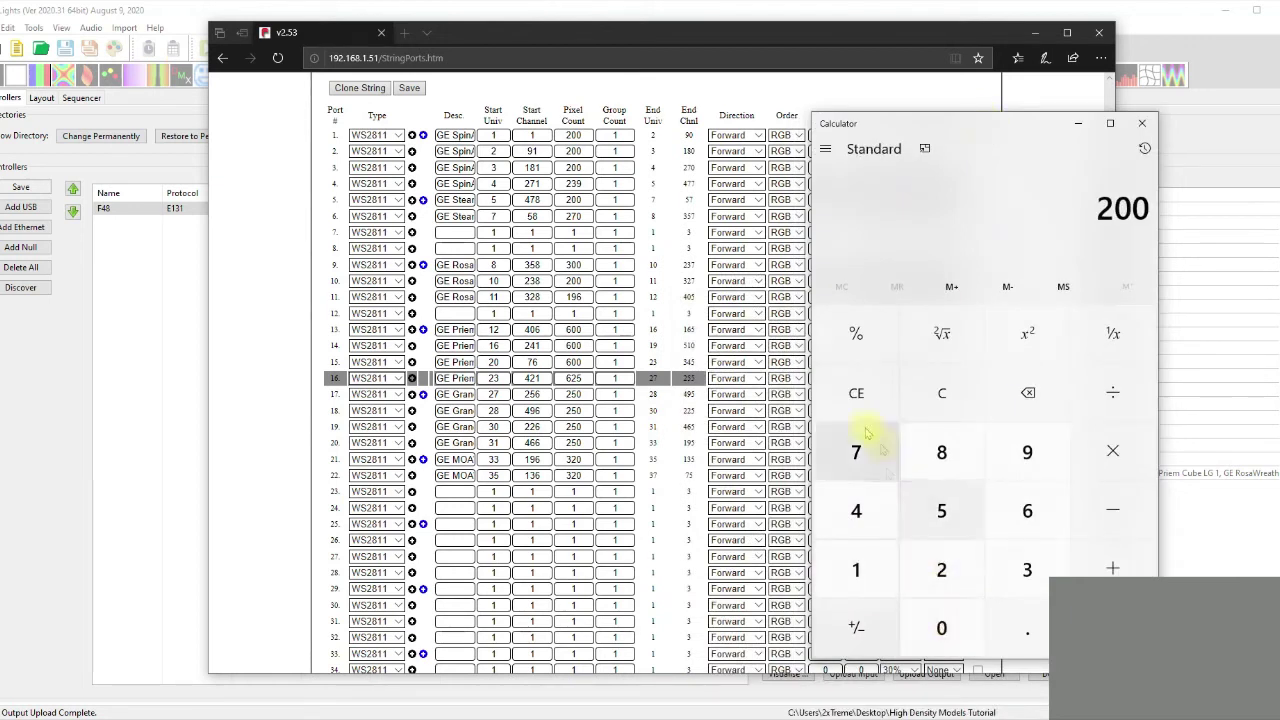
left_click(941, 393)
left_click(941, 569)
left_click(941, 511)
left_click(941, 628)
left_click(941, 628)
left_click(1112, 510)
left_click(856, 569)
left_click(941, 452)
double_click(957, 624)
left_click(1112, 627)
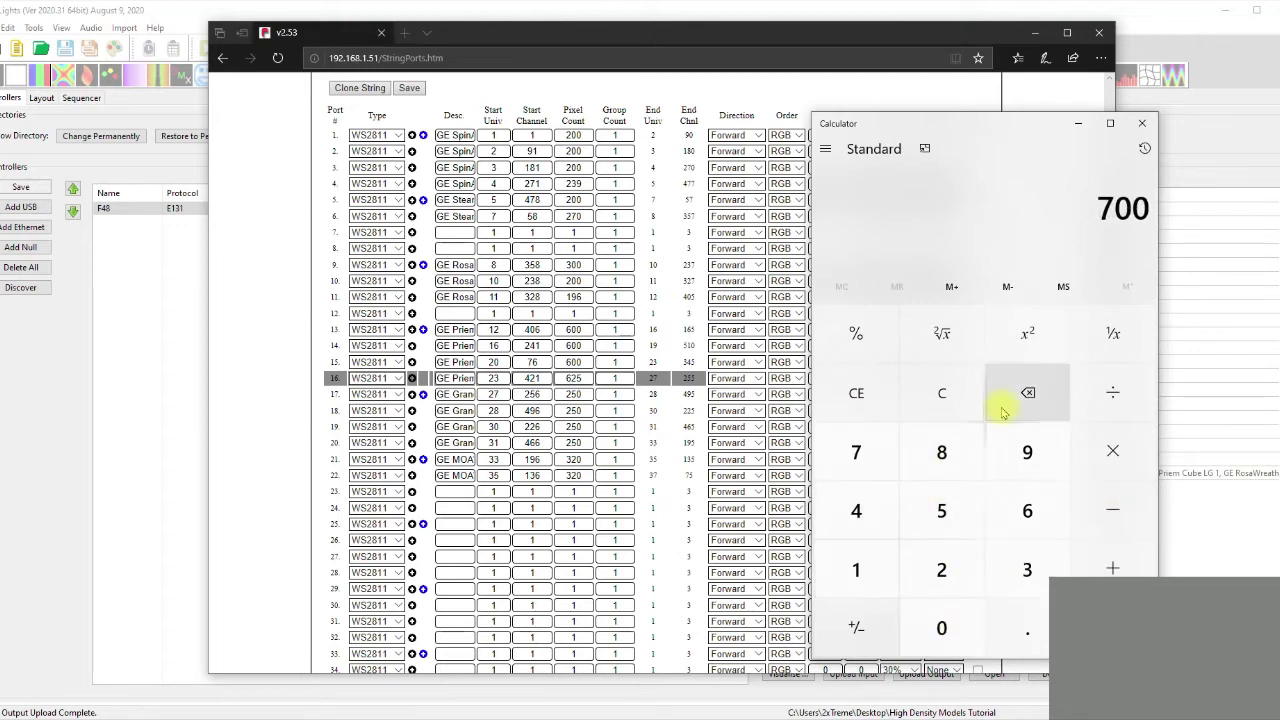
key("alt+F4")
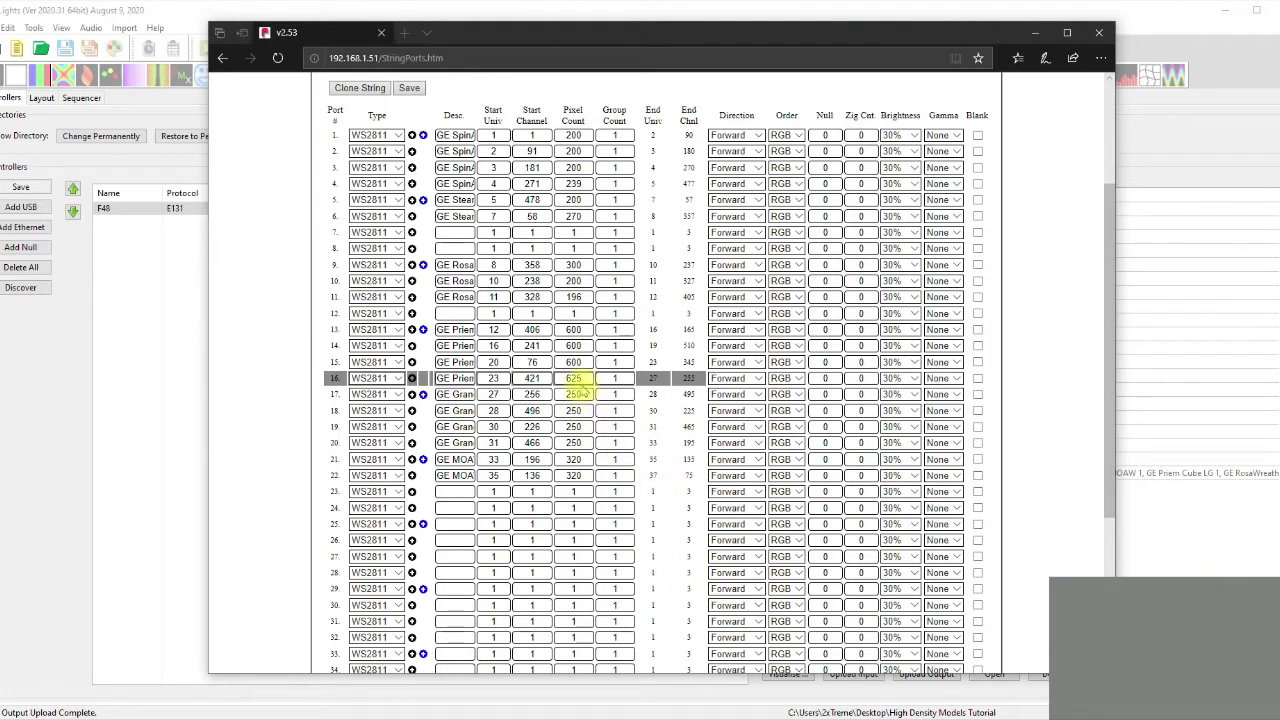
Step: Set the pixel count of port 16 to 700 and check the limit against the max nodes setting
left_click_drag(588, 378, 556, 390)
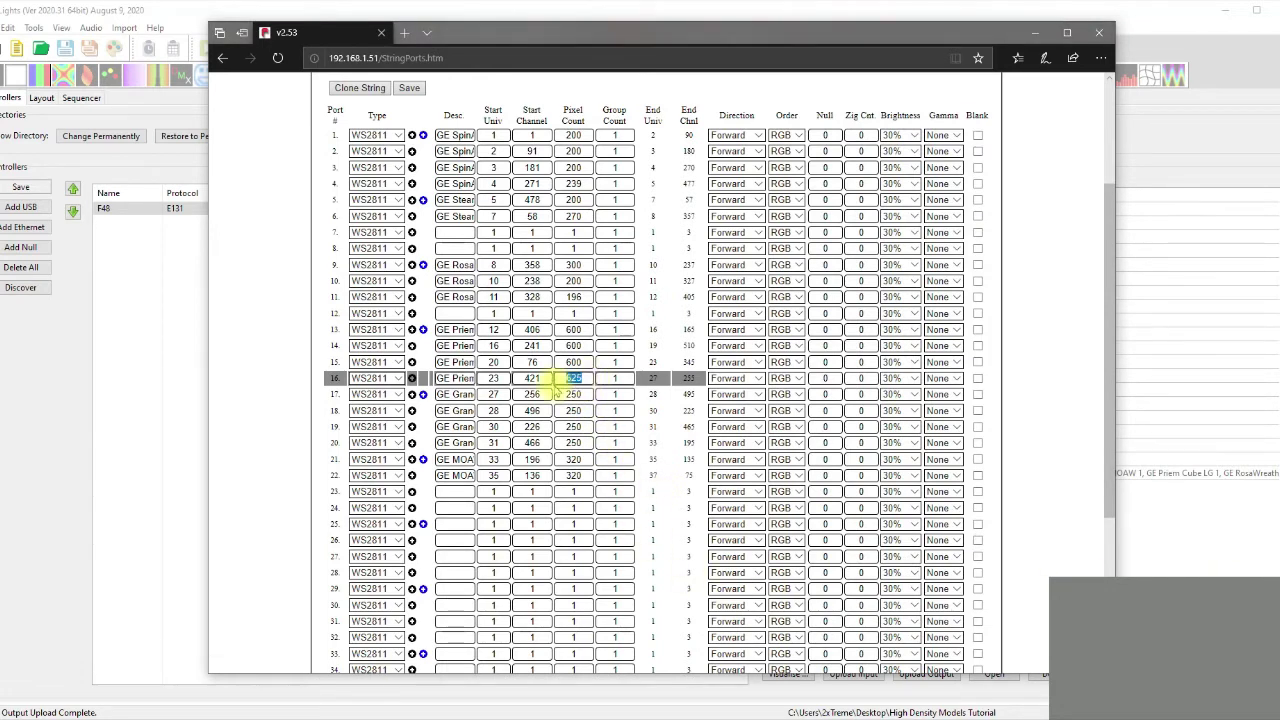
type("700")
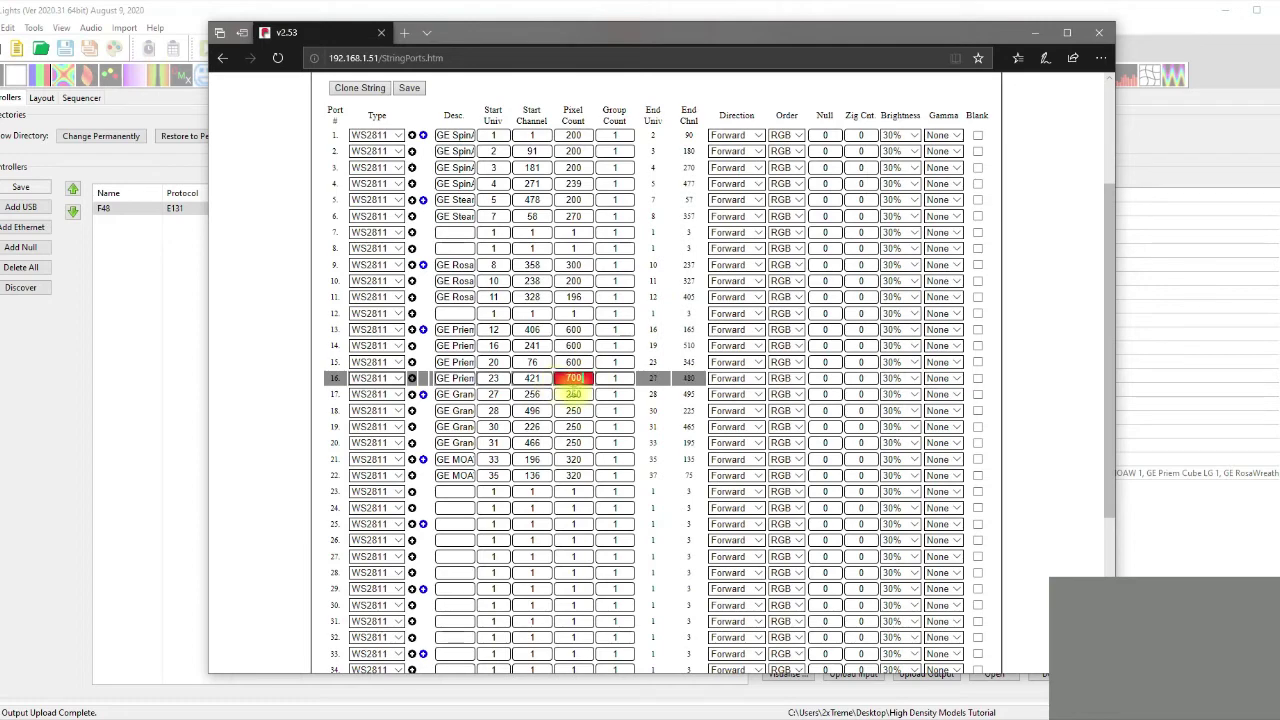
left_click(576, 395)
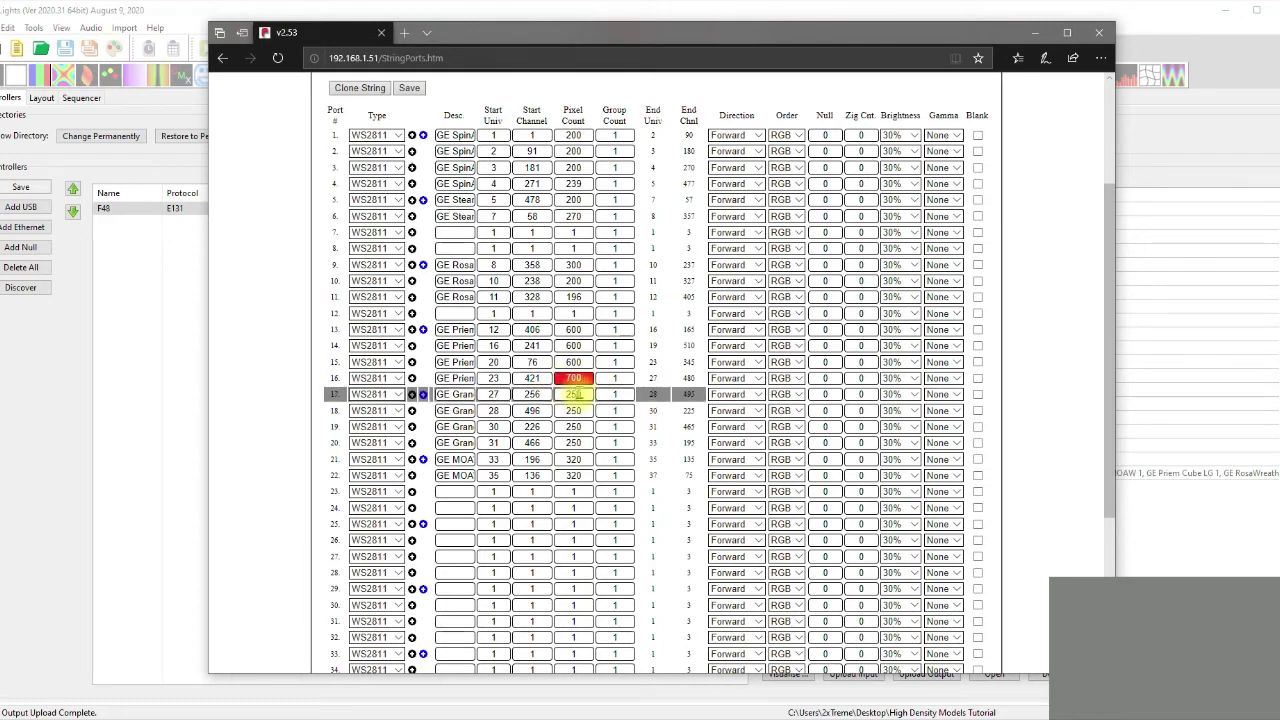
scroll(580, 400, "up", 2)
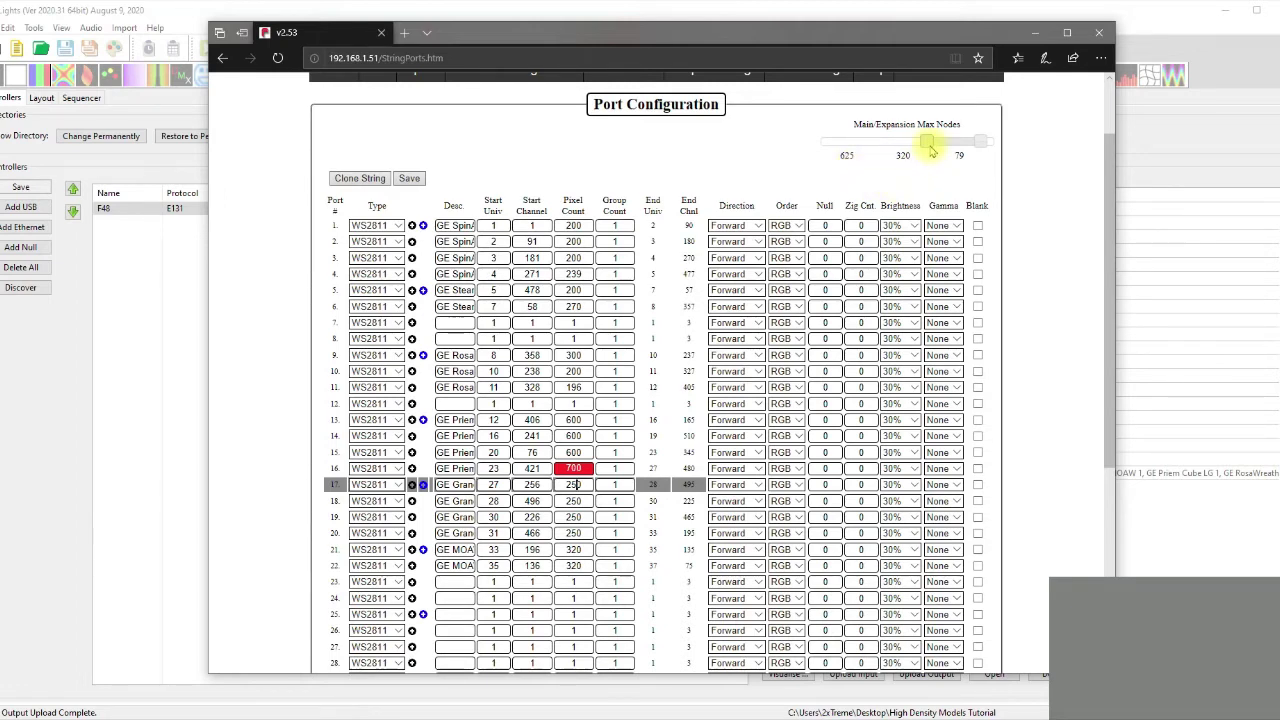
Step: Adjust the Main/Expansion Max Nodes split to 700, 320 and 4 to fit the port pixel counts
left_click_drag(930, 148, 945, 157)
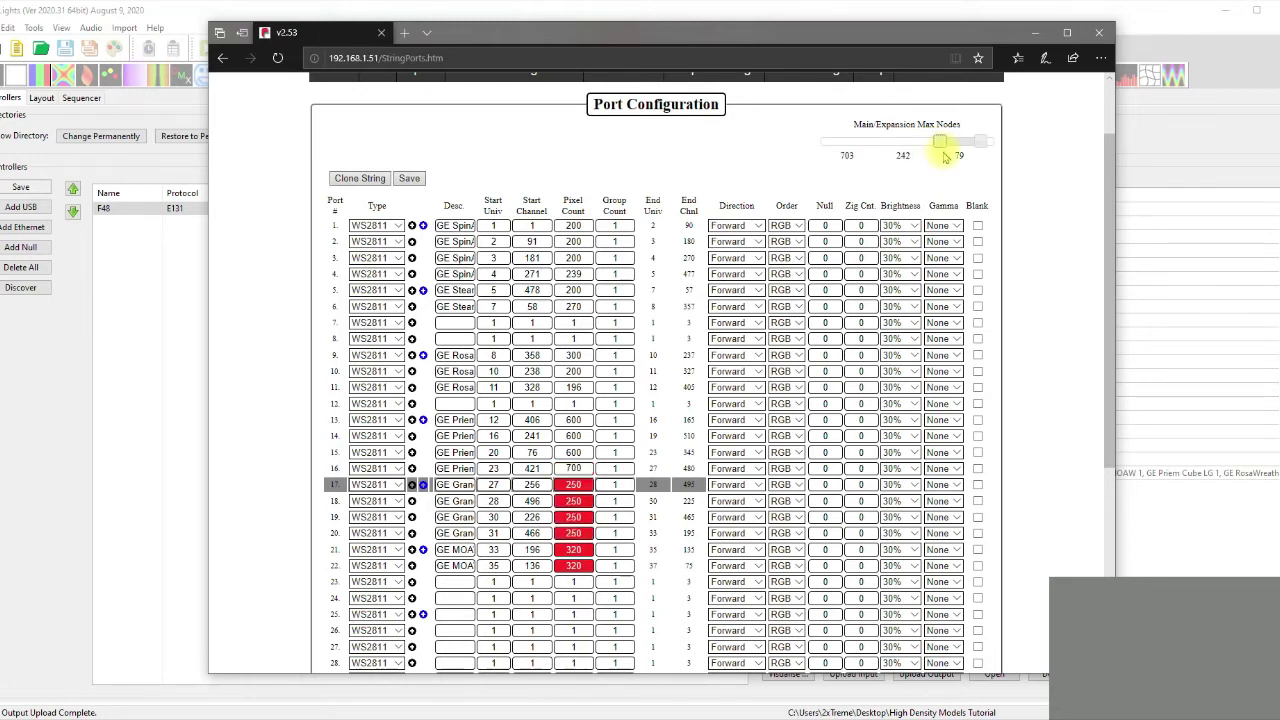
key("Left")
left_click(575, 452)
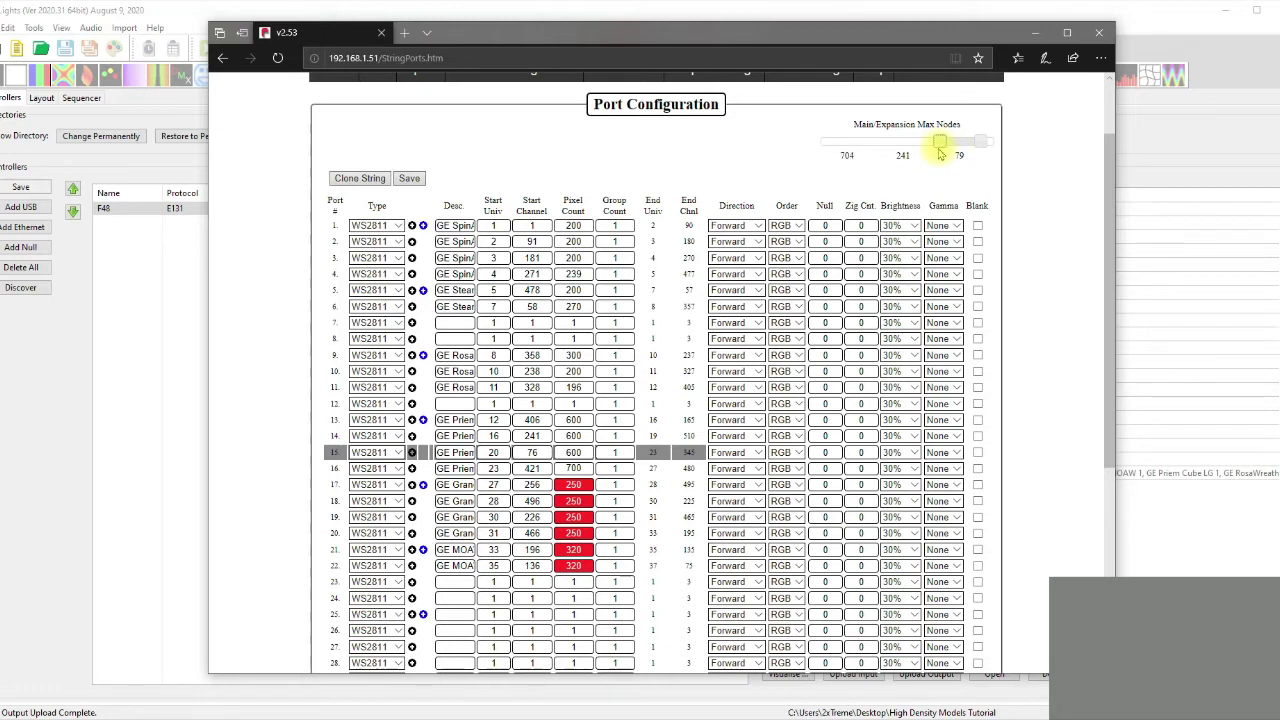
left_click_drag(940, 152, 1010, 229)
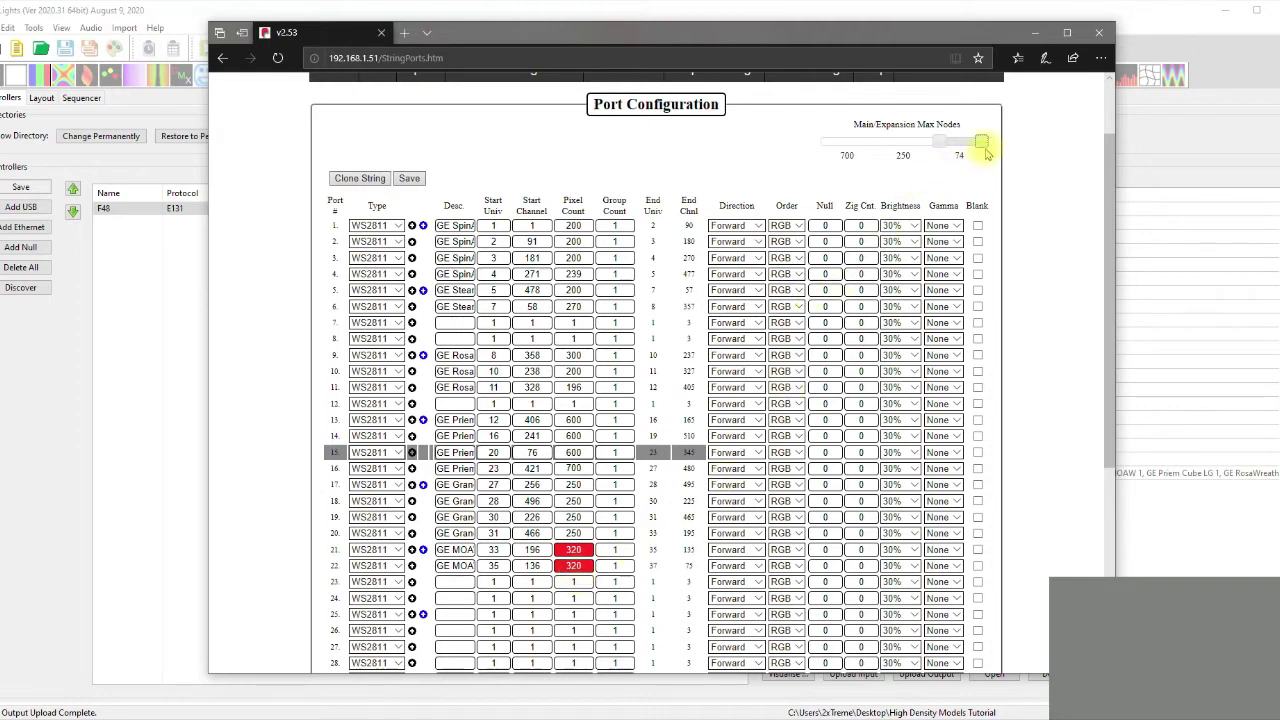
left_click_drag(985, 148, 1003, 150)
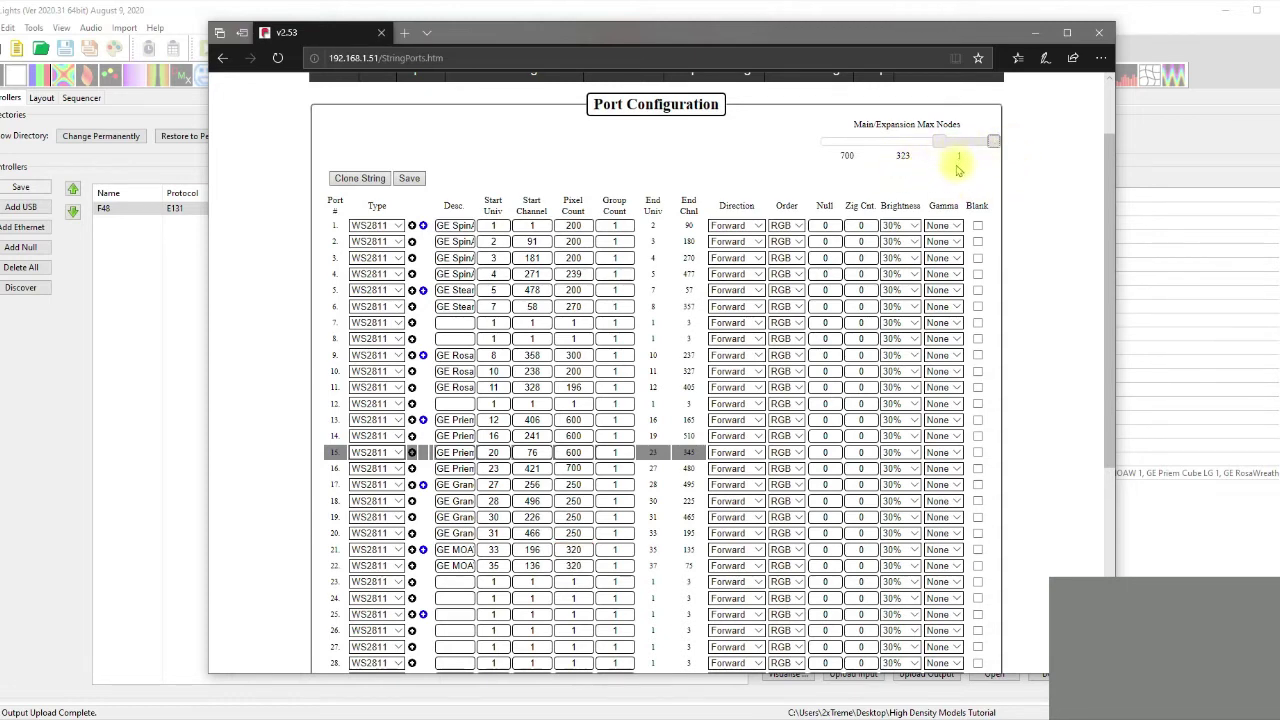
key("Left")
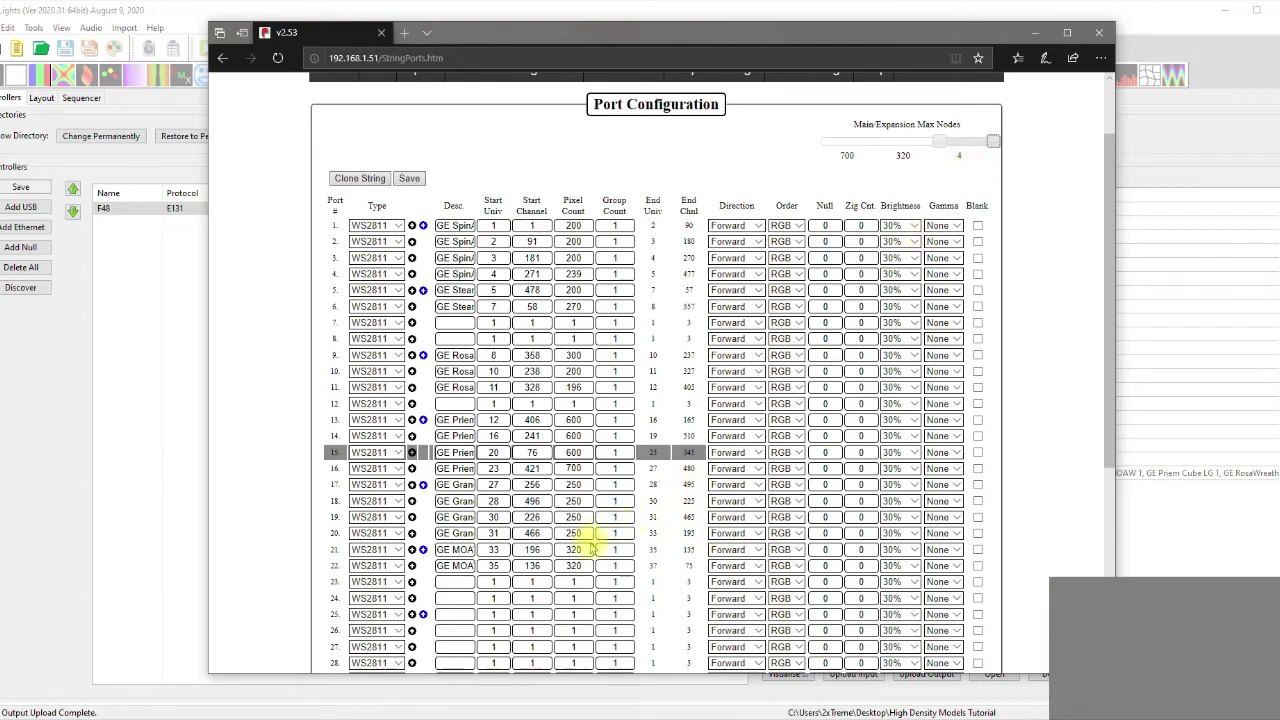
Step: Set the pixel counts of the GE Priem Cube ports 13, 14, 15 and 16 to 625 each
scroll(586, 529, "down", 5)
scroll(515, 520, "down", 2)
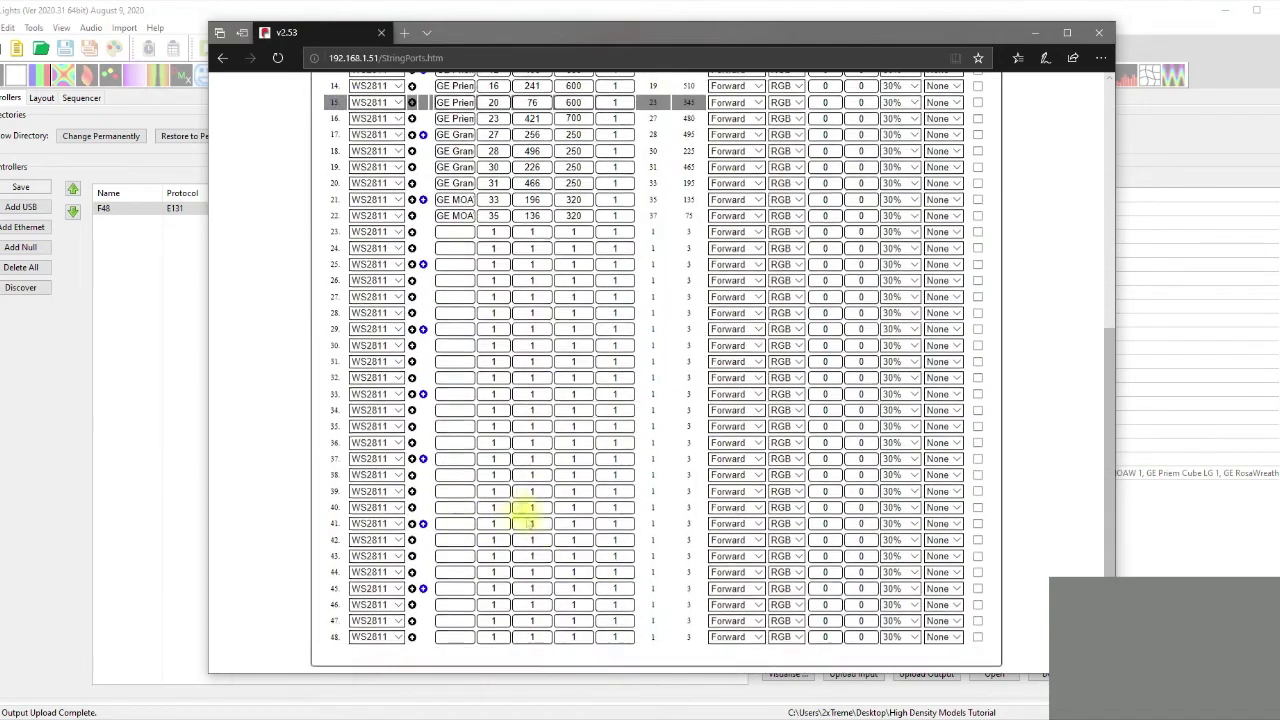
scroll(603, 525, "up", 2)
scroll(603, 525, "up", 3)
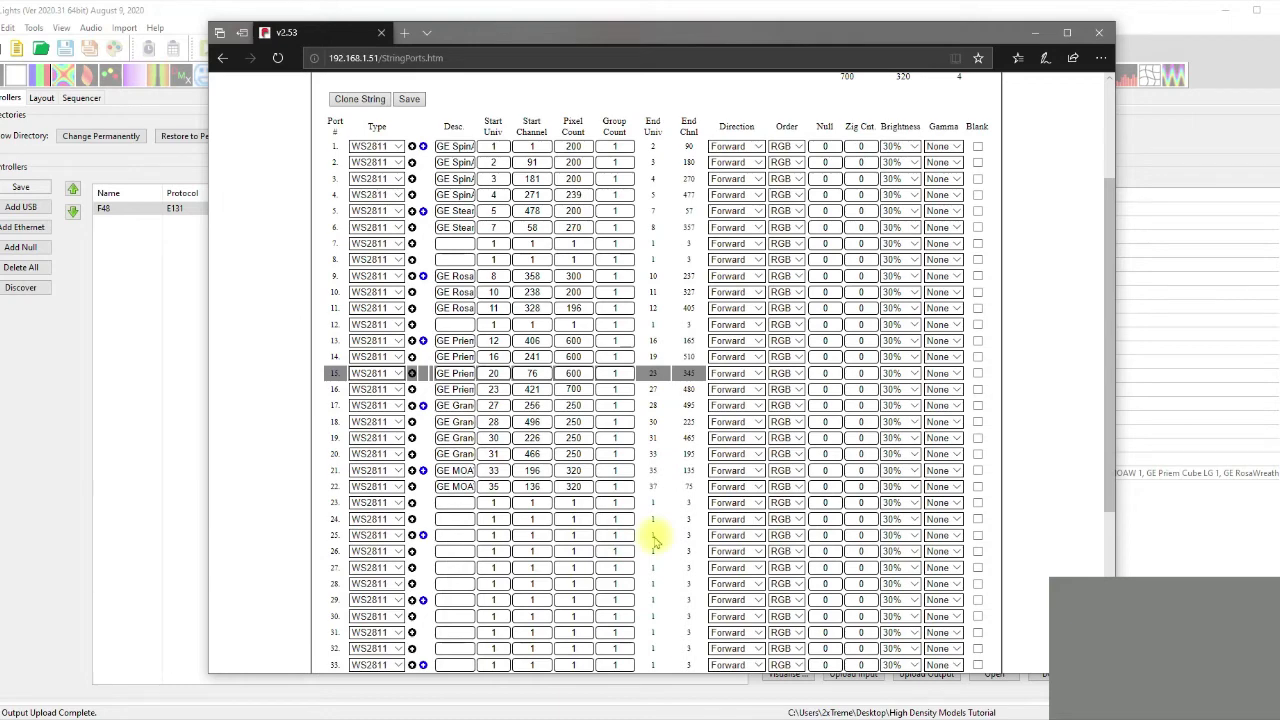
scroll(652, 536, "up", 1)
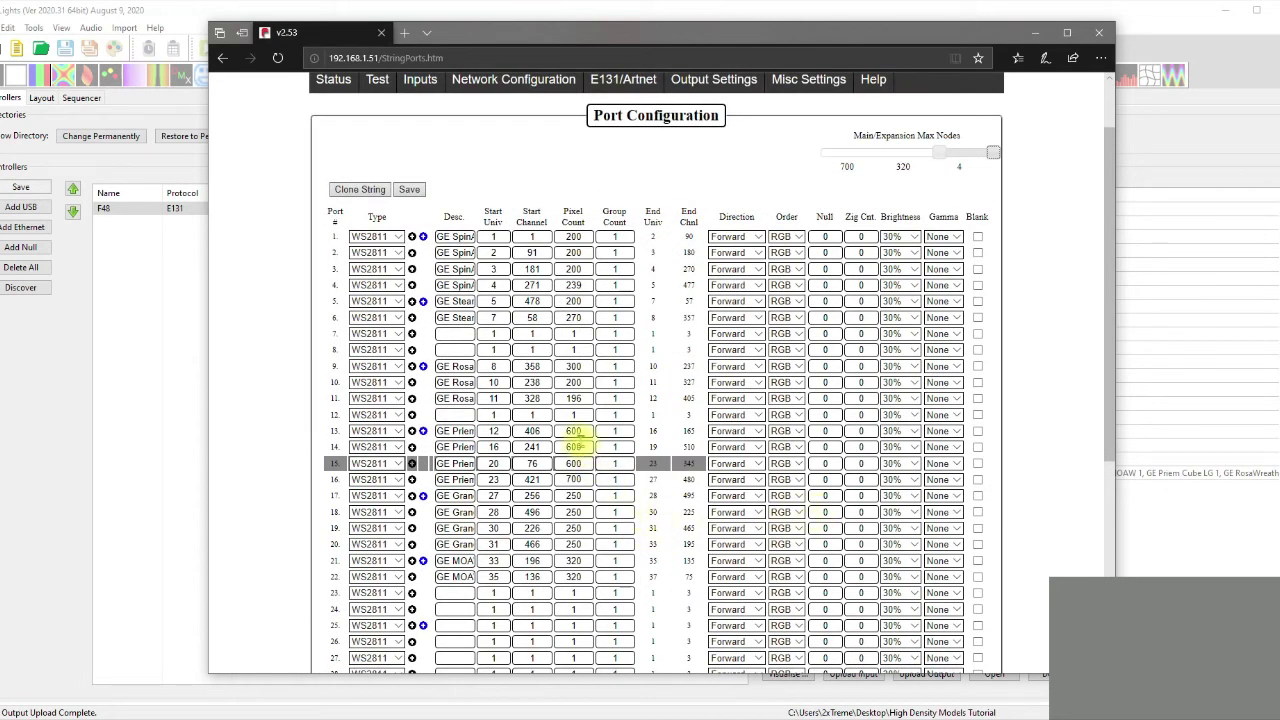
left_click_drag(584, 432, 557, 432)
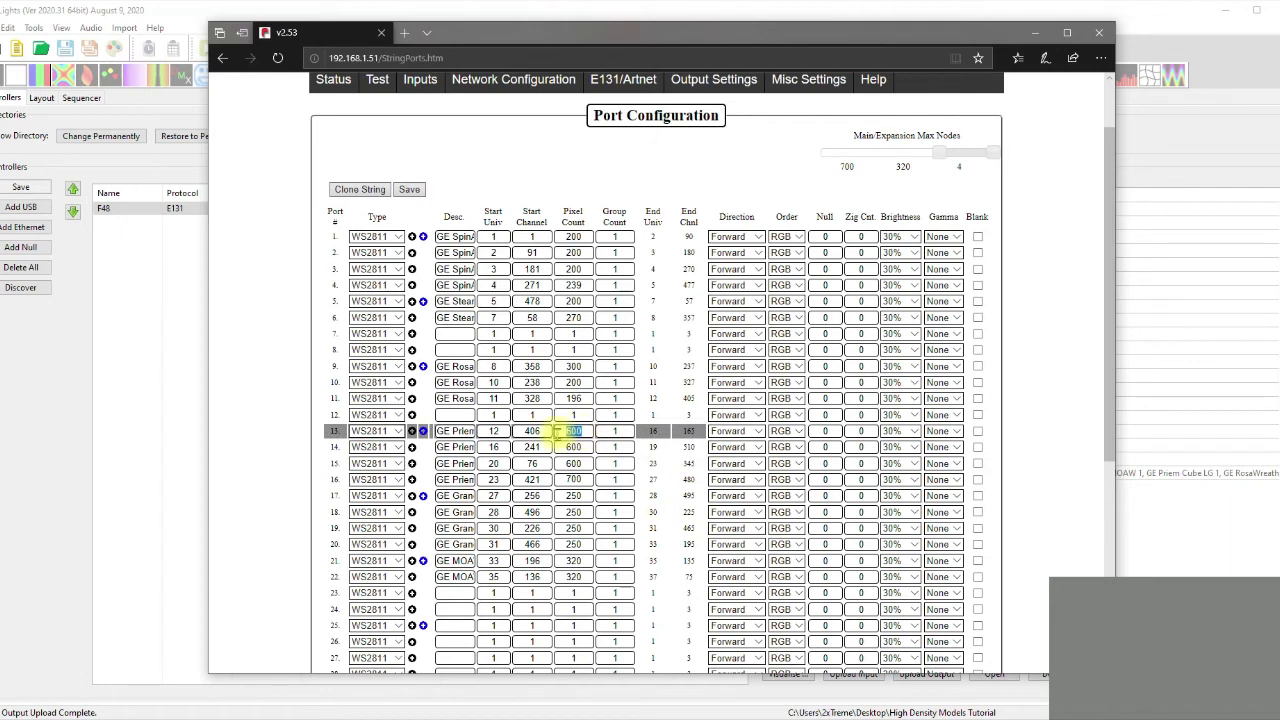
type("625")
left_click_drag(533, 431, 533, 431)
key("ctrl+c")
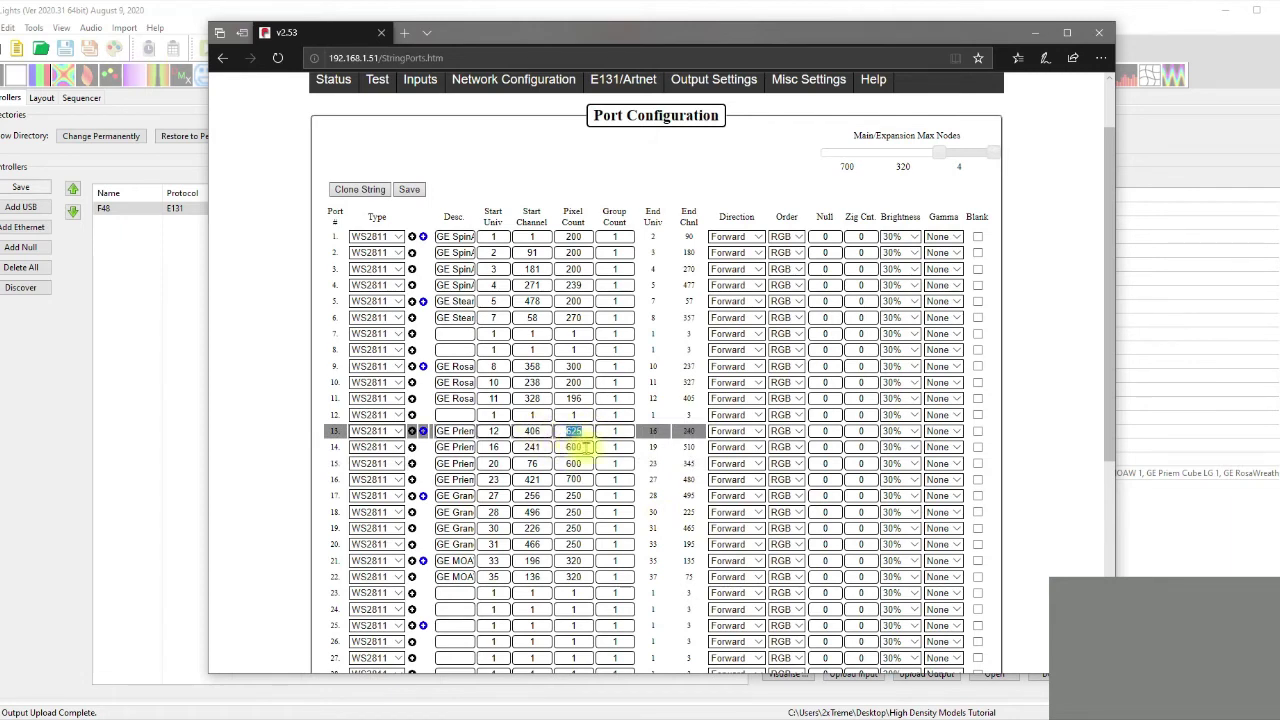
double_click(573, 447)
key("ctrl+v")
double_click(573, 463)
key("ctrl+v")
double_click(573, 479)
key("ctrl+v")
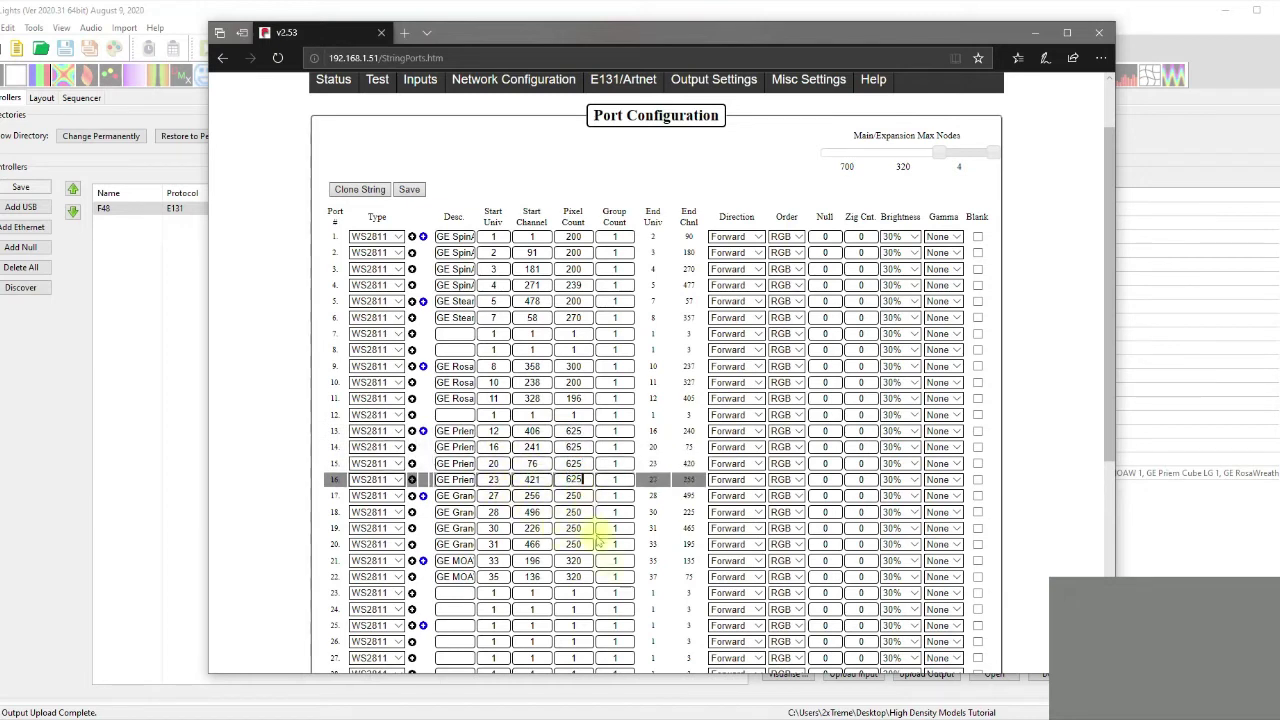
Step: Set the Main/Expansion Max Nodes split to 625, 395 and 4, and review the remaining ports
left_click_drag(939, 152, 926, 162)
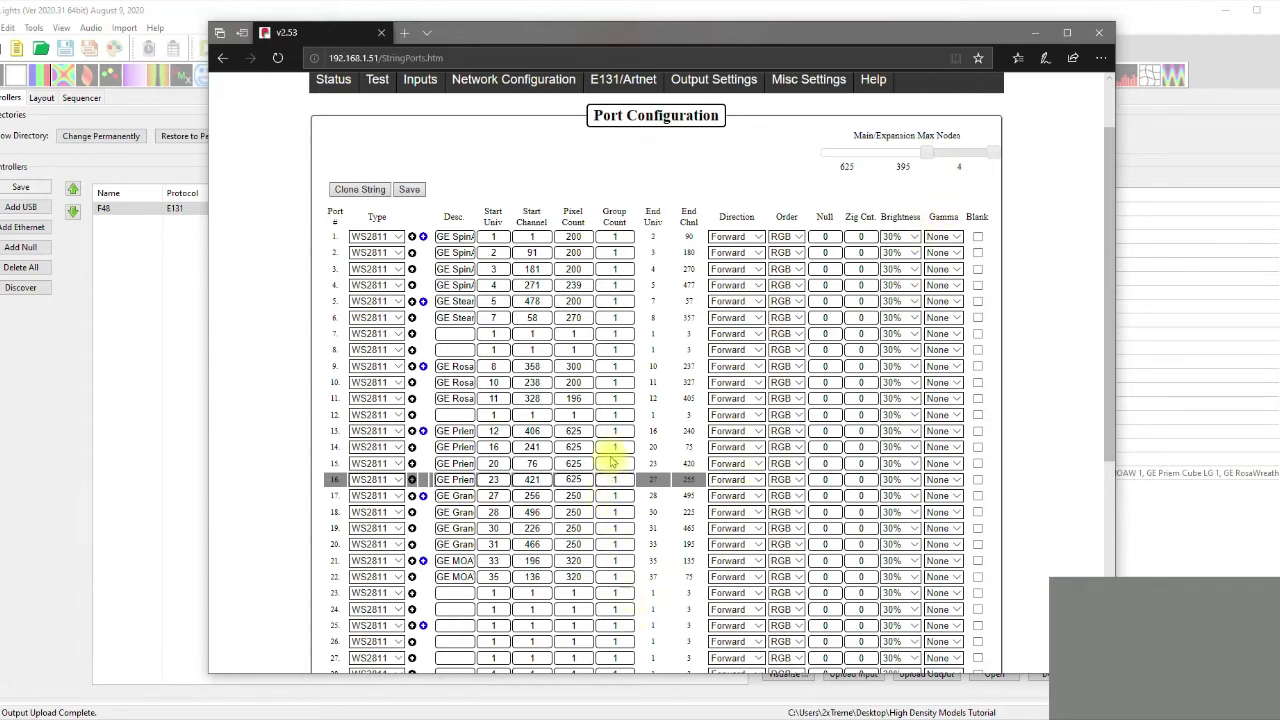
left_click(579, 431)
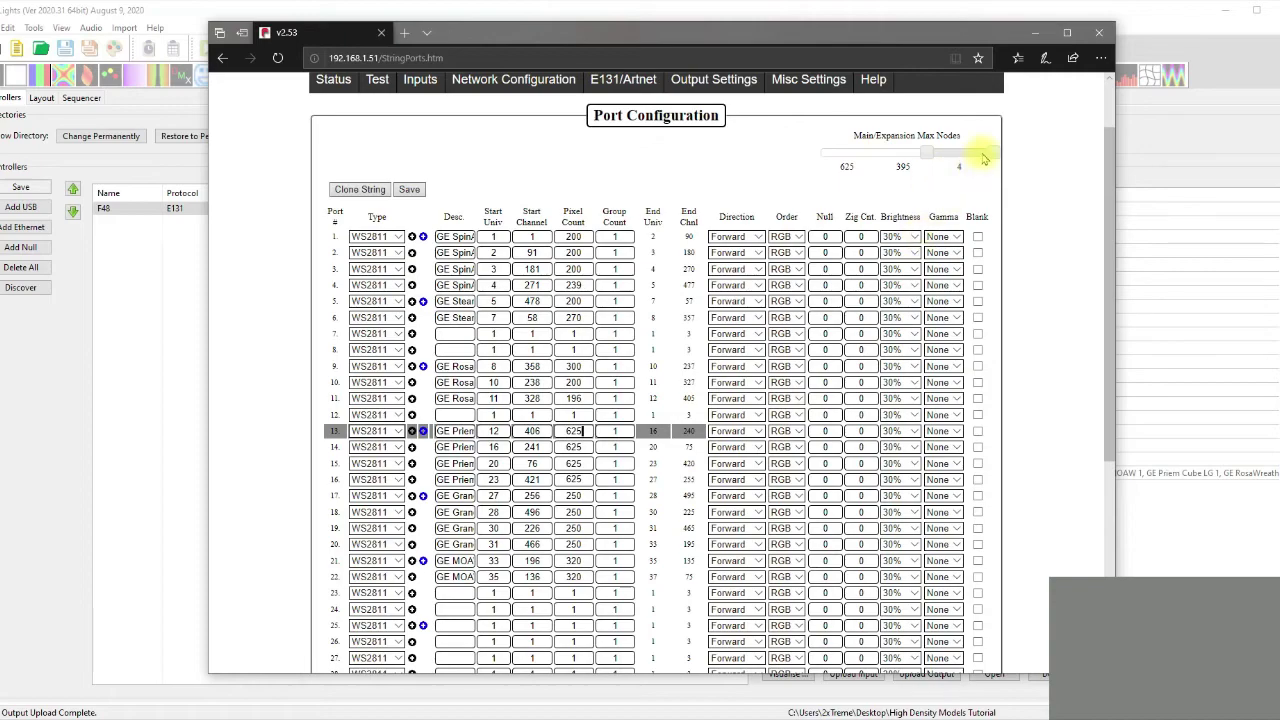
scroll(844, 302, "down", 1)
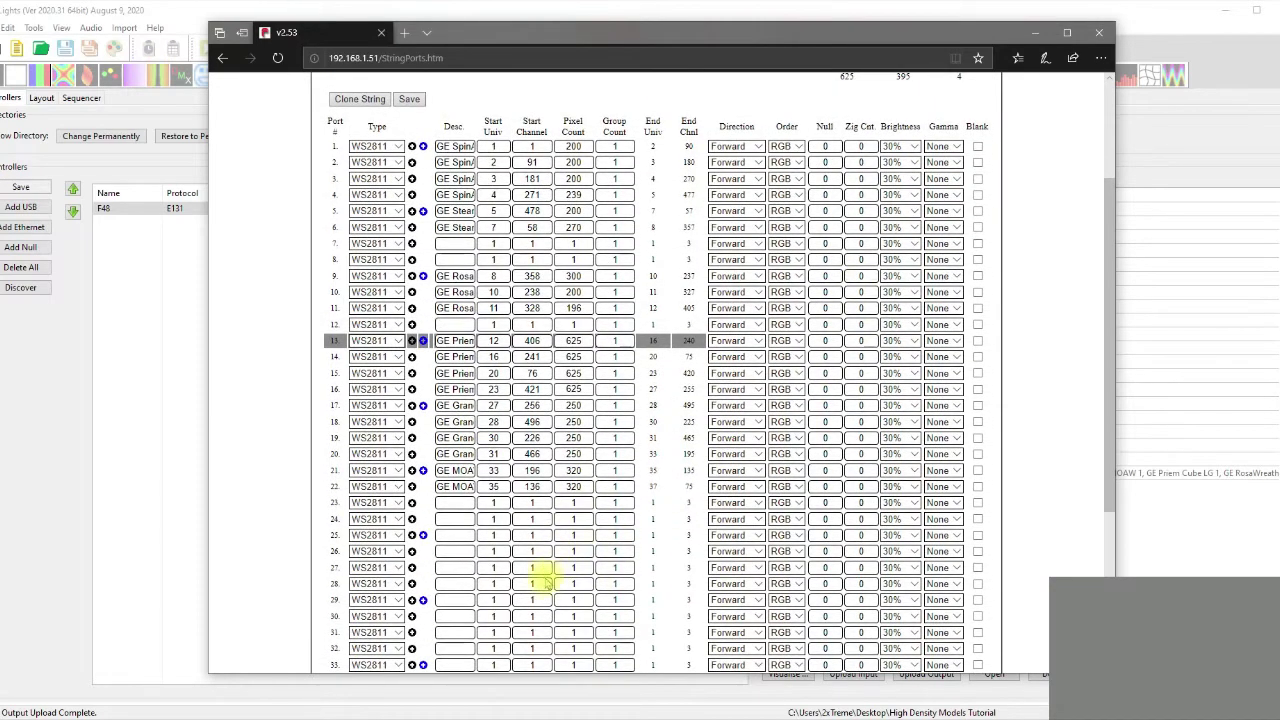
scroll(545, 590, "down", 3)
scroll(545, 590, "up", 4)
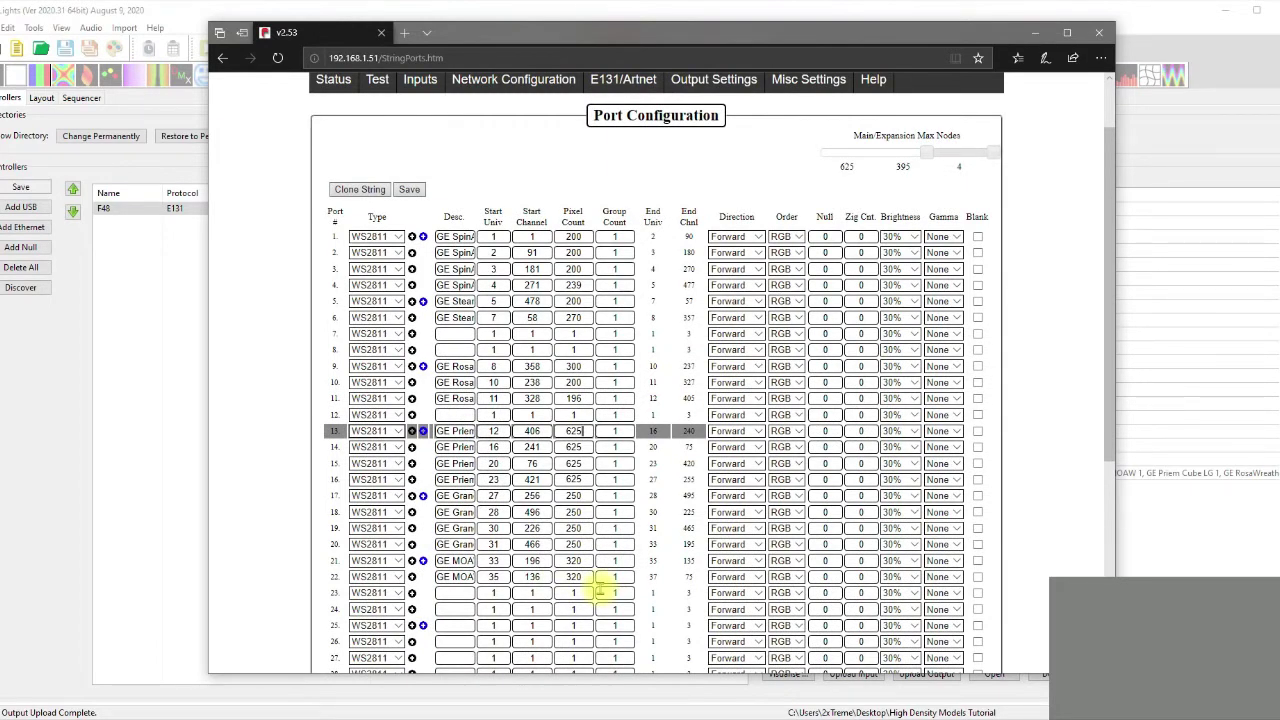
Step: Switch to xLights, set the GE Priem Cube LG 1 model's strings to 8 in the layout, save, and check its controller connection
left_click(175, 415)
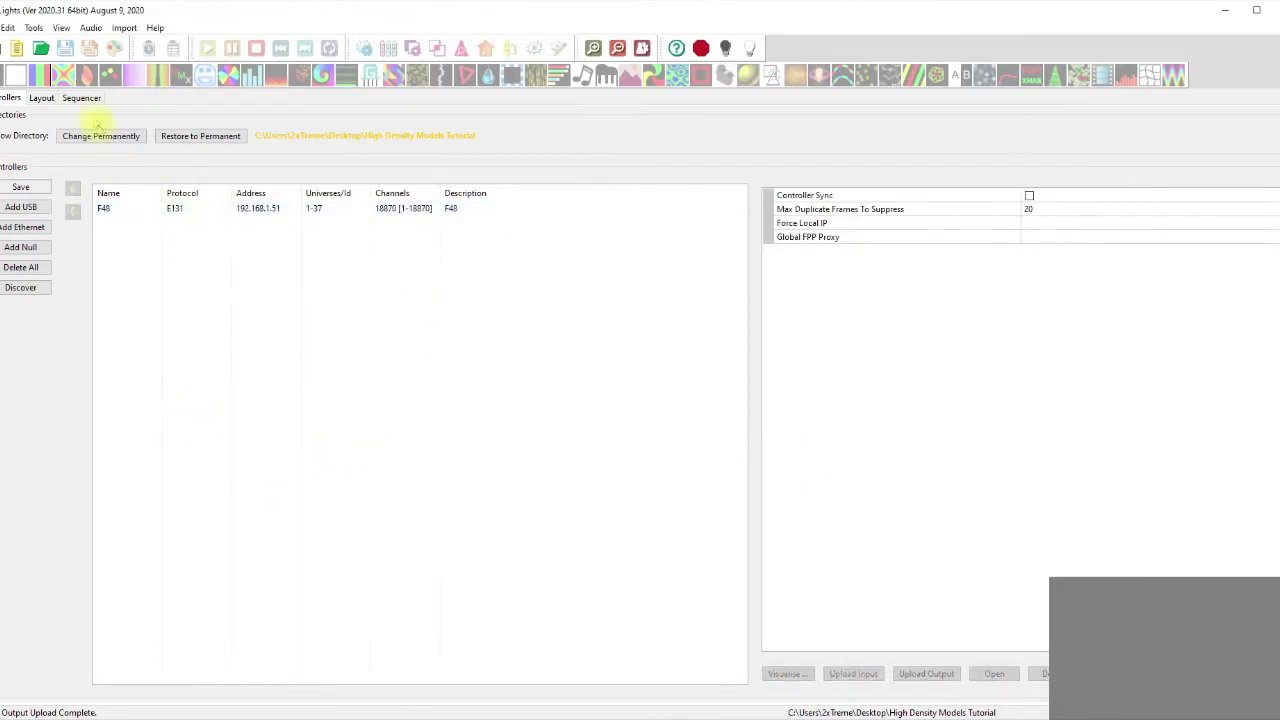
left_click(41, 97)
left_click(880, 398)
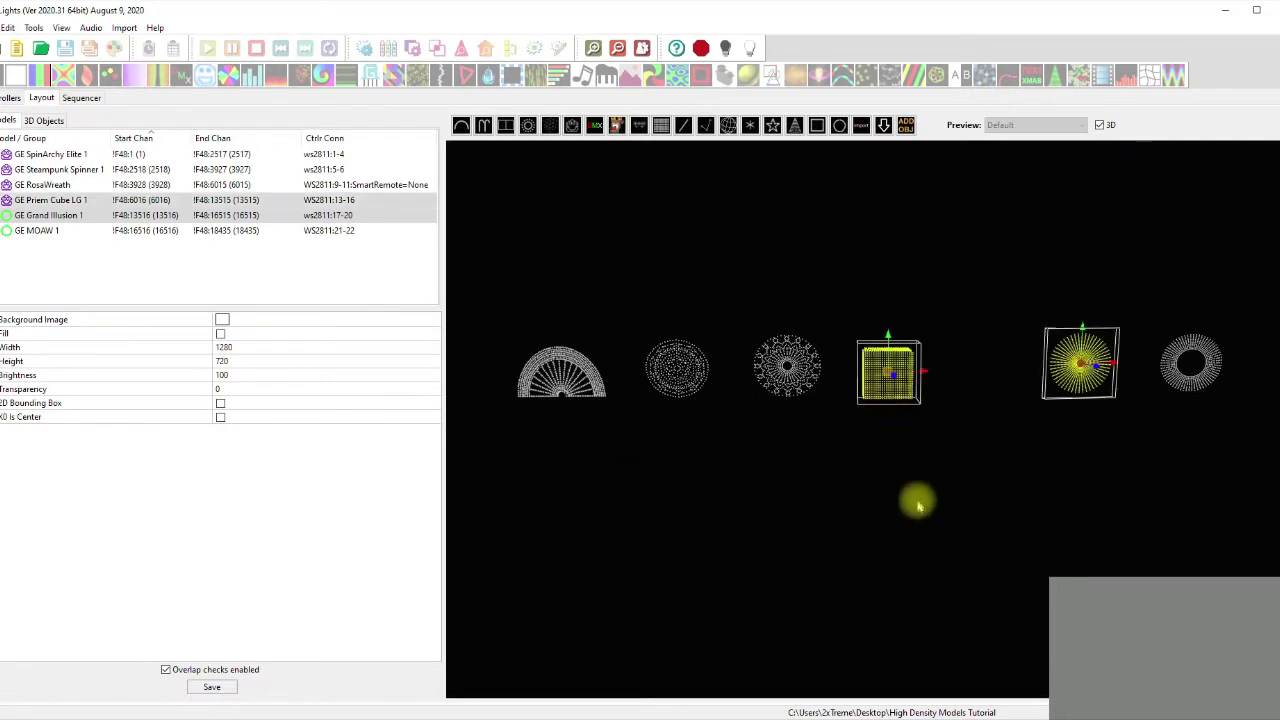
left_click(888, 383)
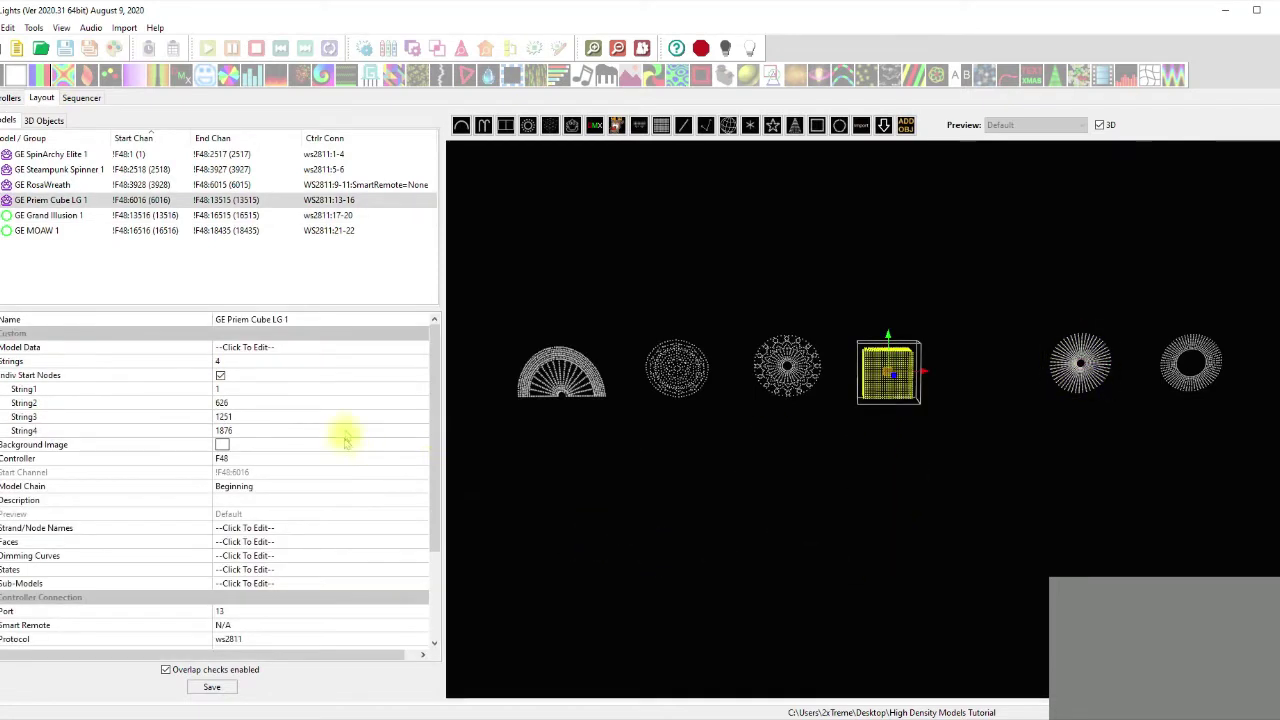
left_click(219, 361)
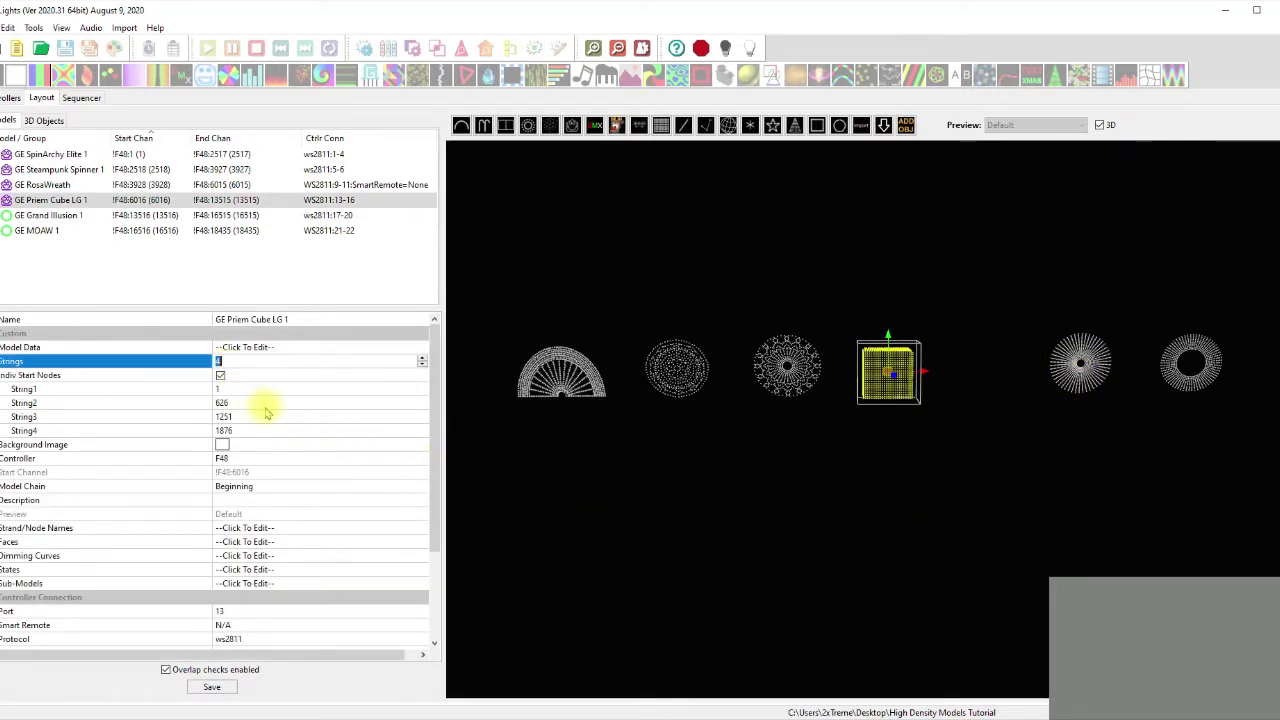
type("8")
left_click(313, 402)
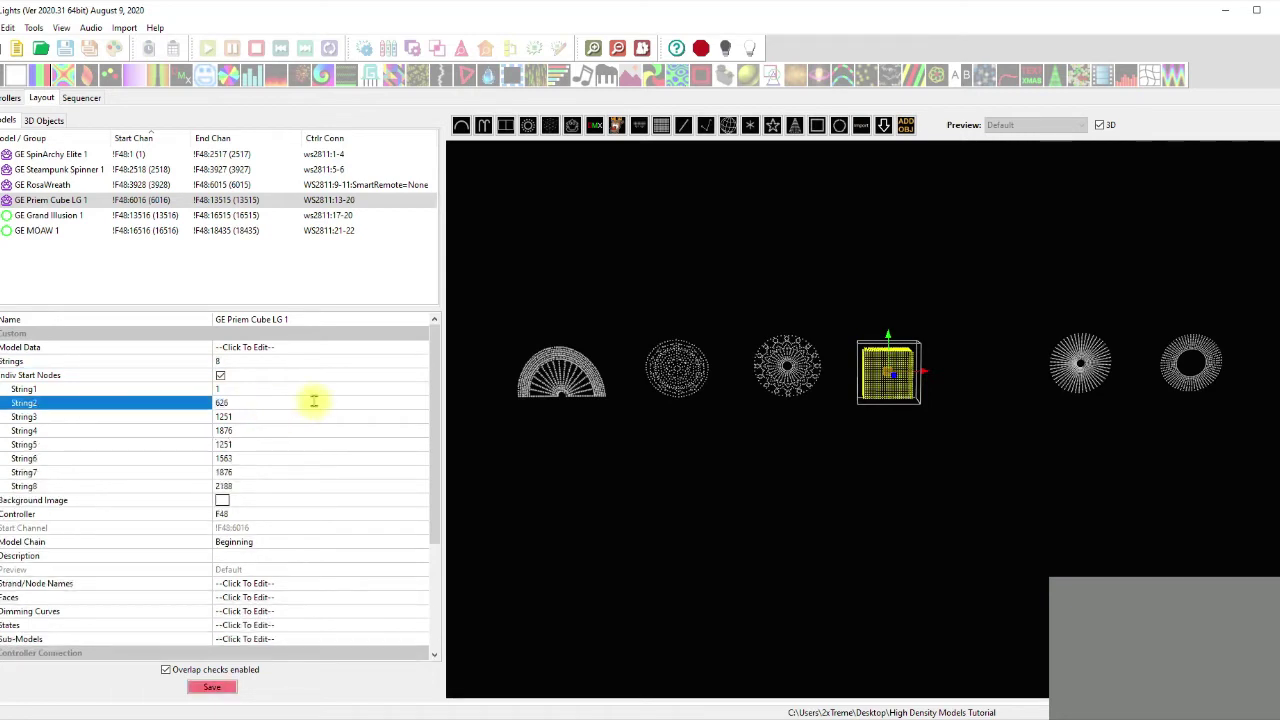
left_click(212, 687)
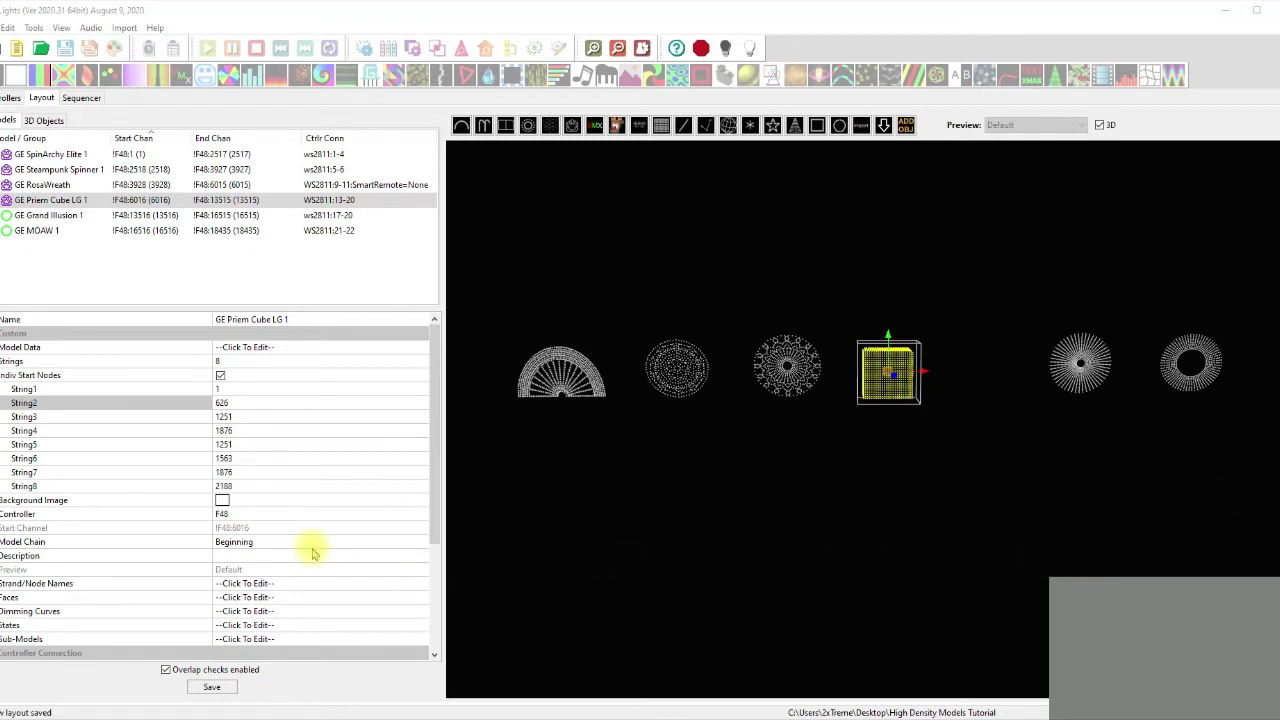
left_click(211, 687)
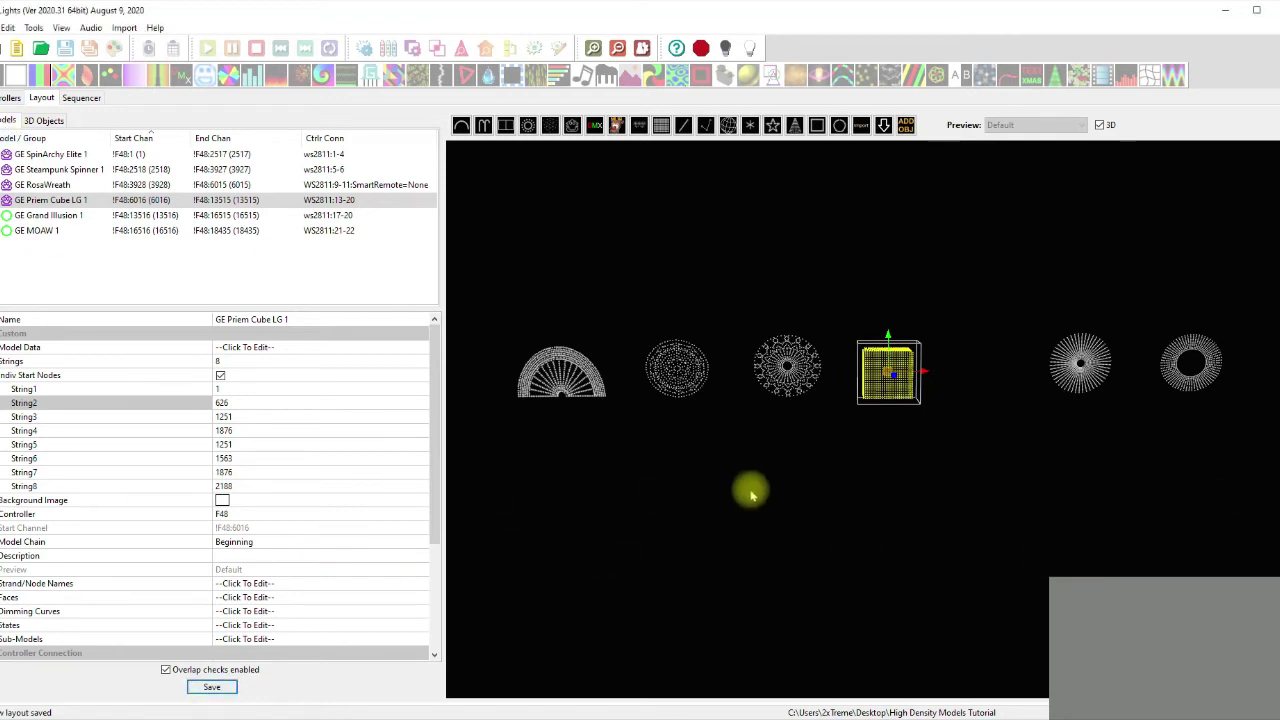
left_click(857, 466)
left_click(884, 391)
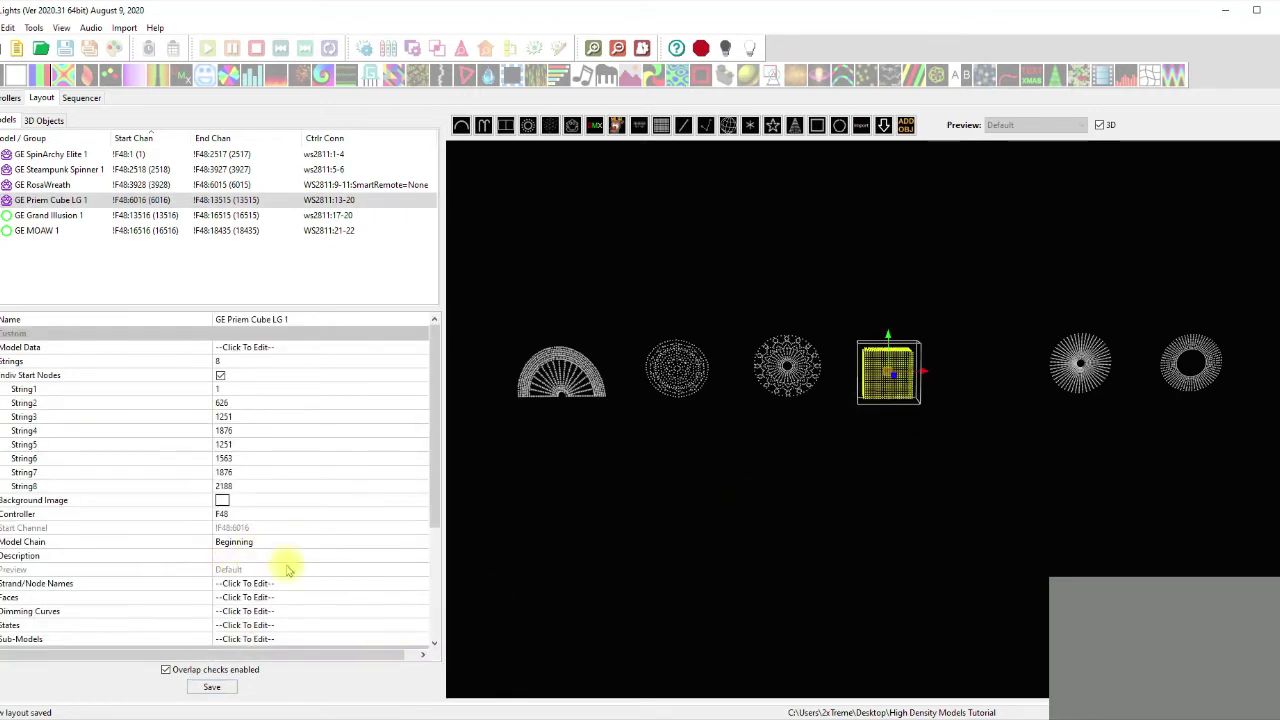
scroll(300, 575, "down", 4)
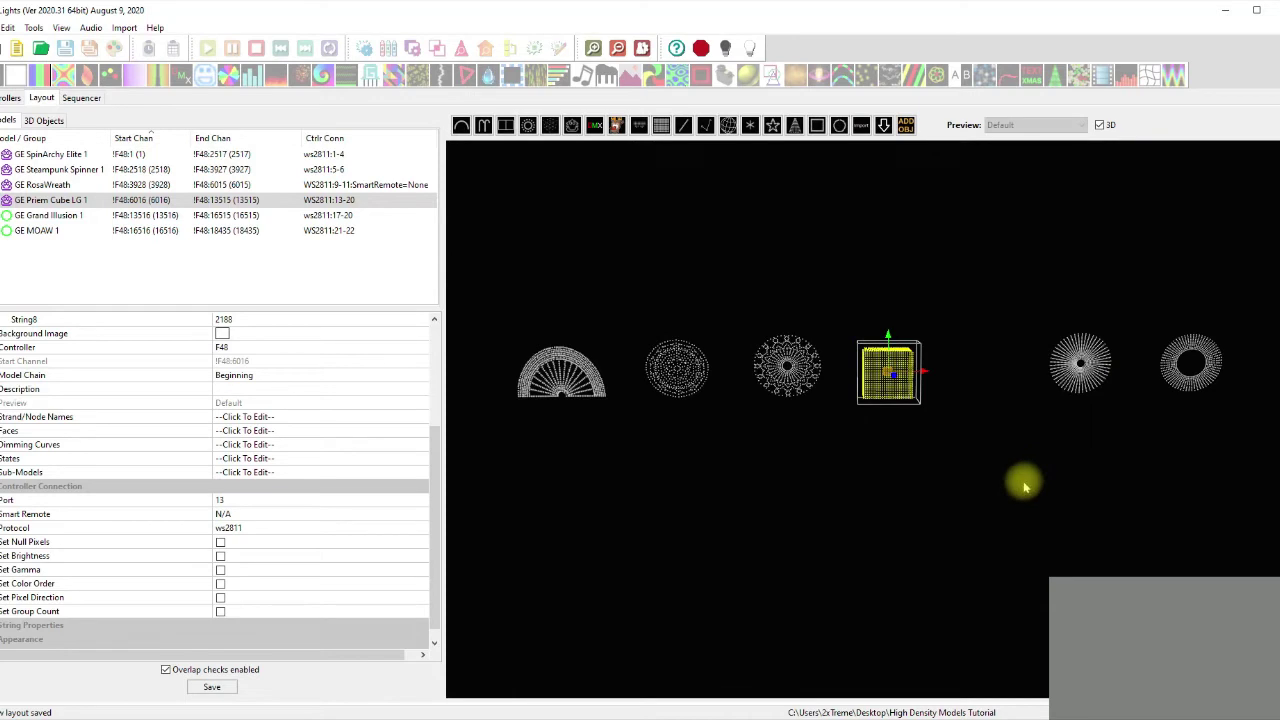
Step: Set the controller port of GE Grand Illusion 1 to 21 and save the layout
left_click(1078, 364)
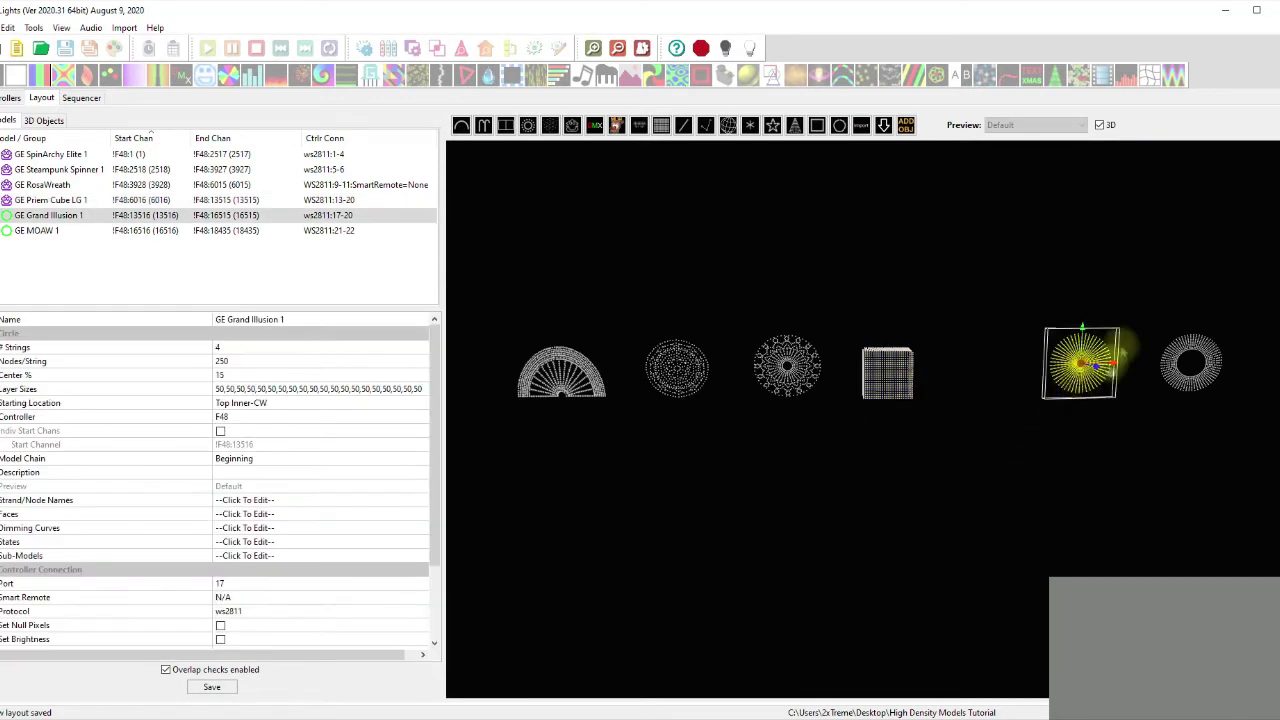
left_click(256, 583)
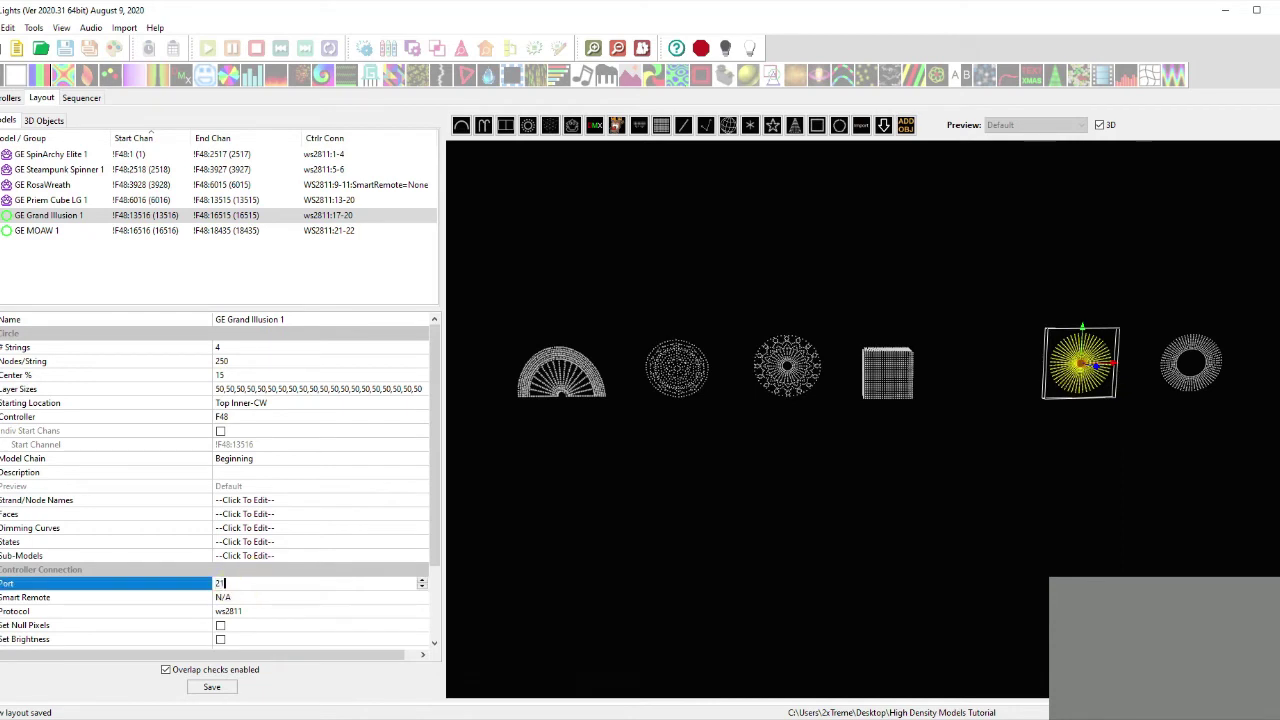
left_click(320, 509)
left_click(318, 628)
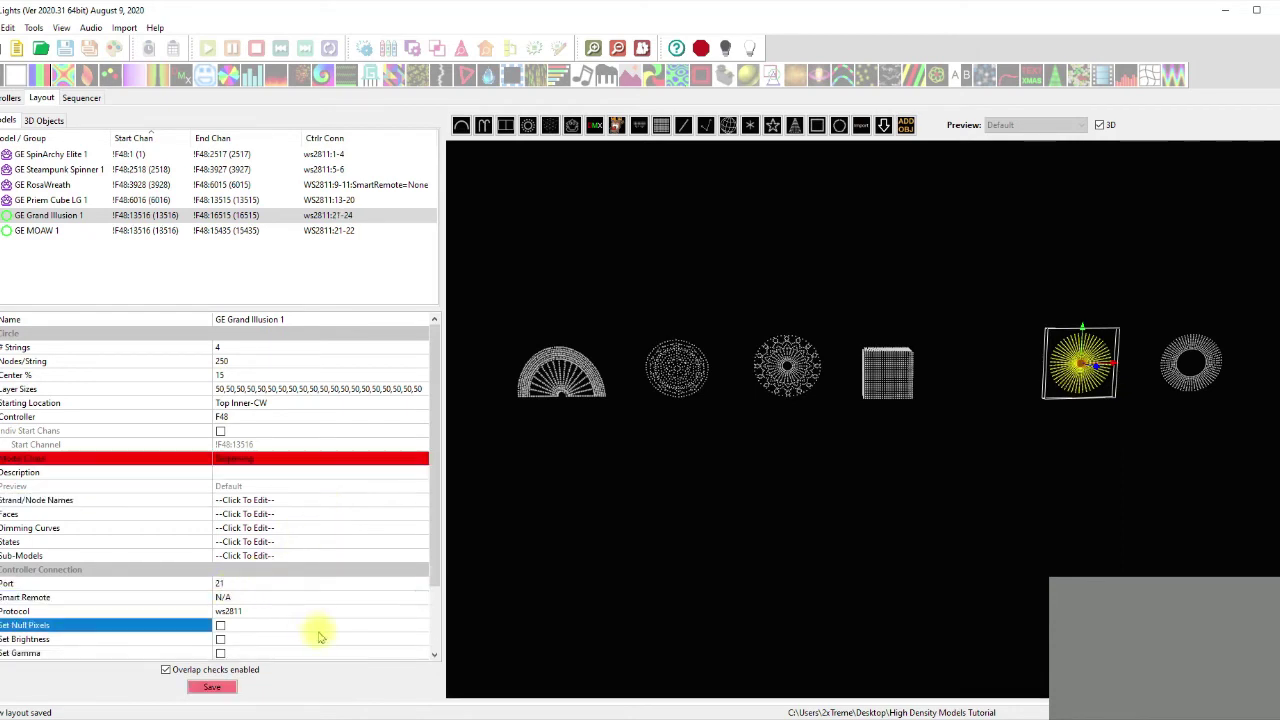
left_click_drag(600, 648, 625, 580)
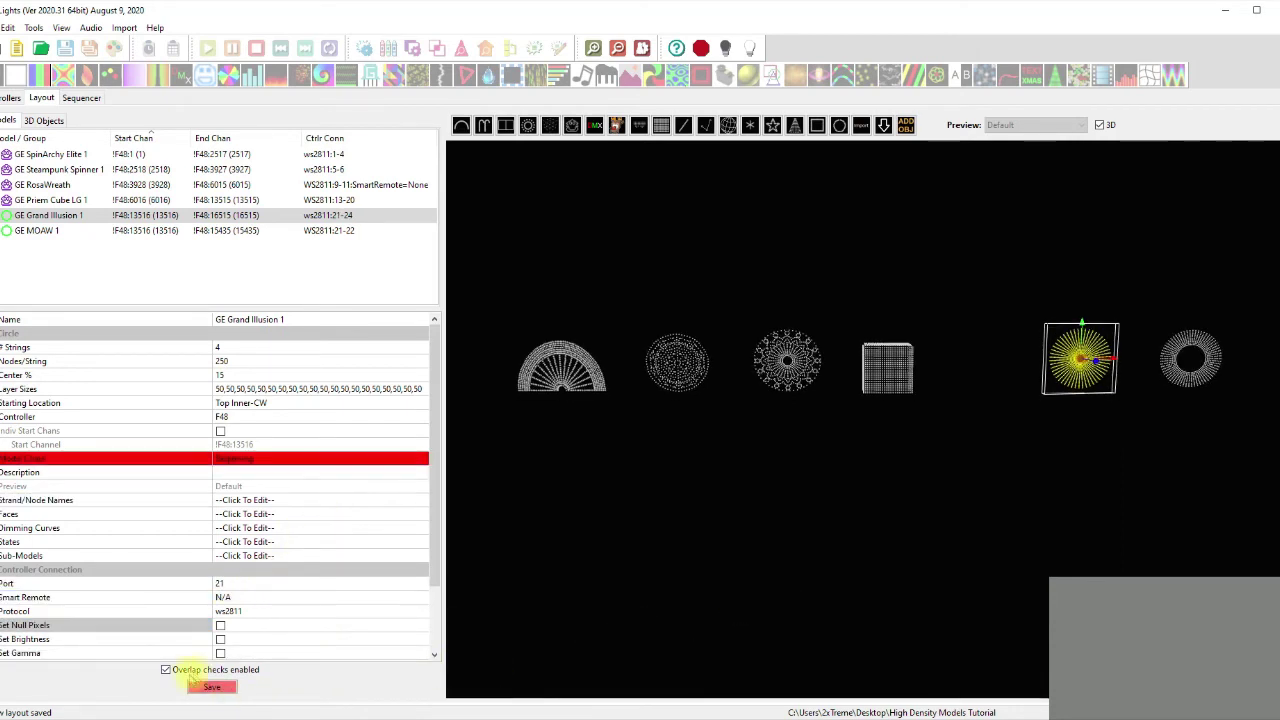
left_click(770, 548)
left_click(1073, 362)
left_click(325, 456)
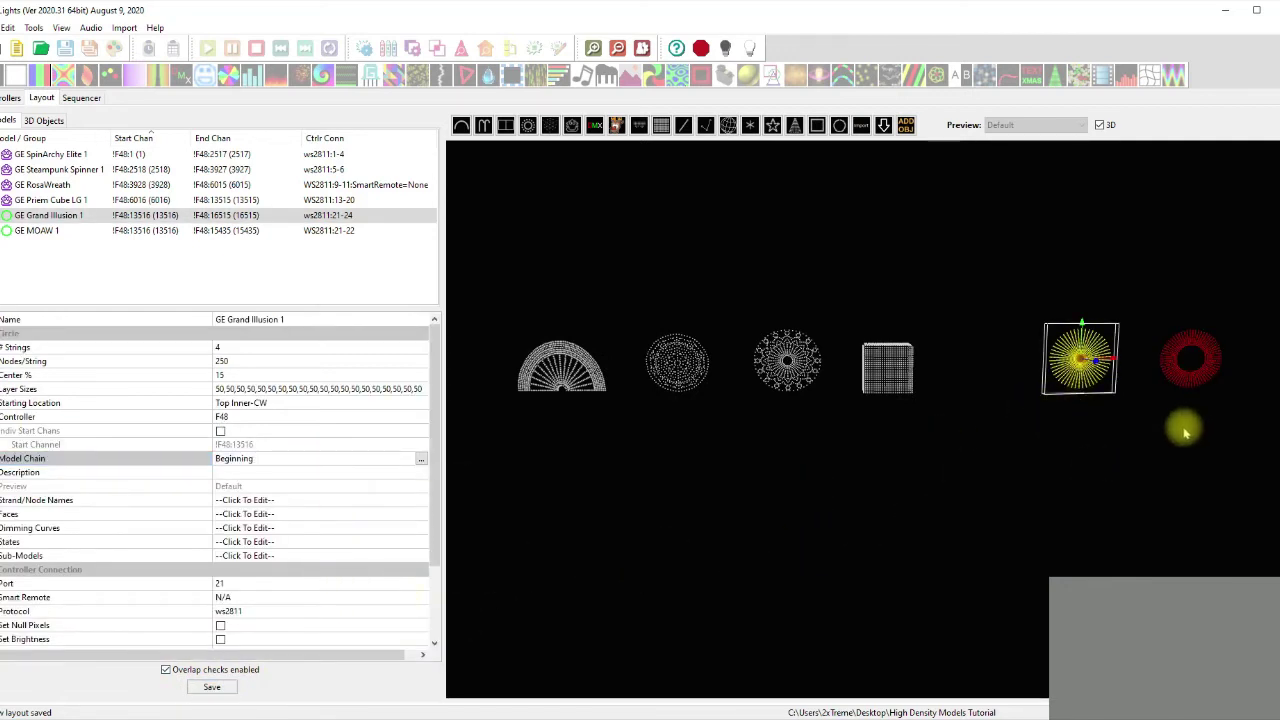
Step: Set the controller port of GE MOAW 1 to 25, save the layout, and check the models for overlaps
left_click(1179, 440)
left_click(1188, 358)
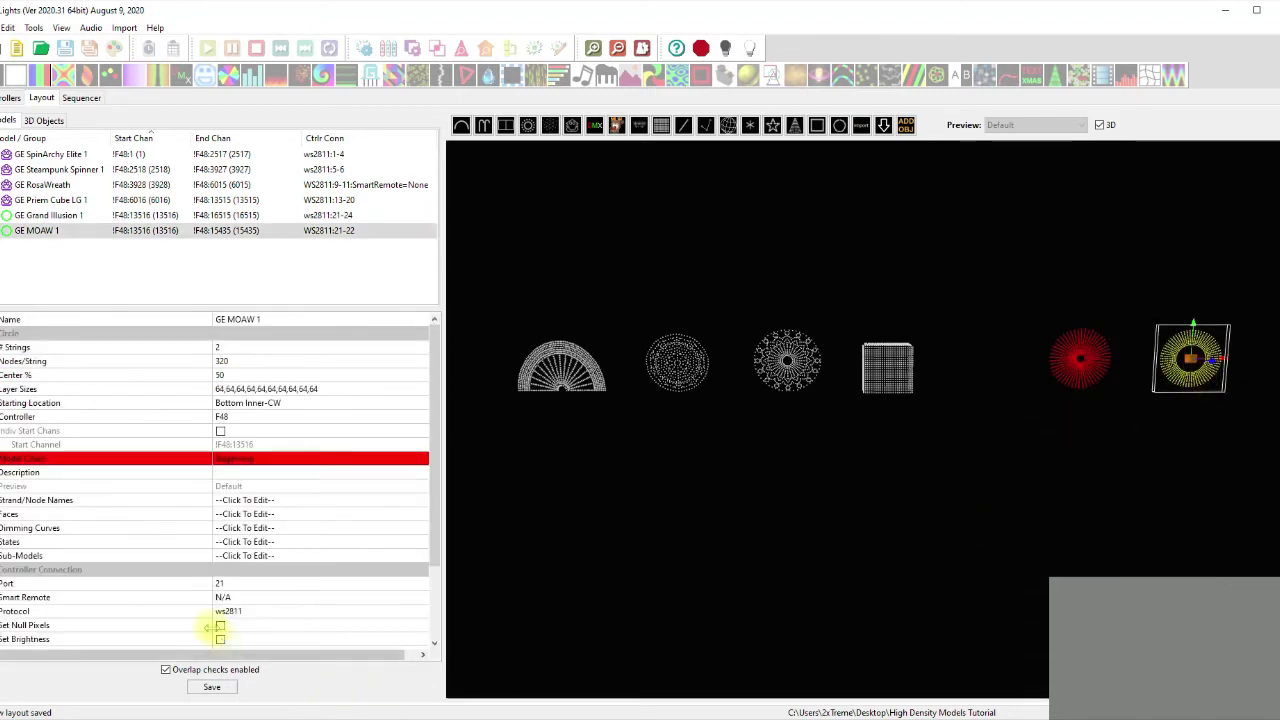
left_click(234, 583)
type("25")
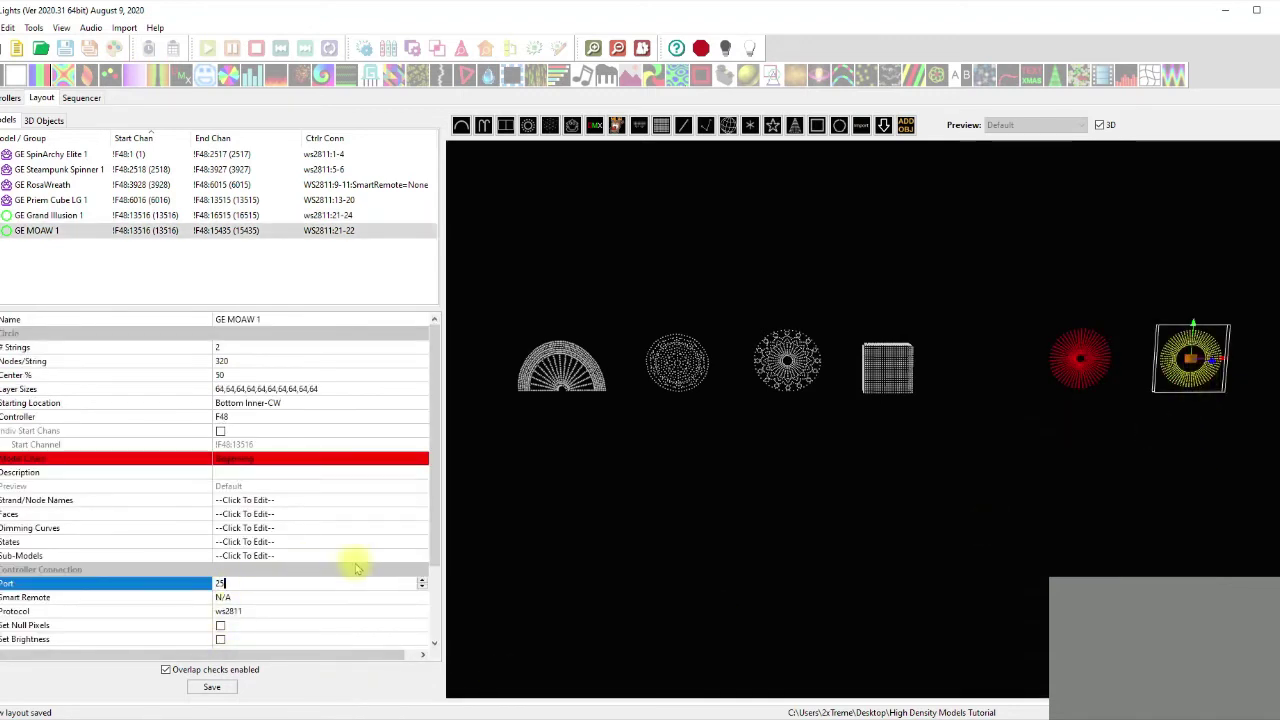
left_click(340, 545)
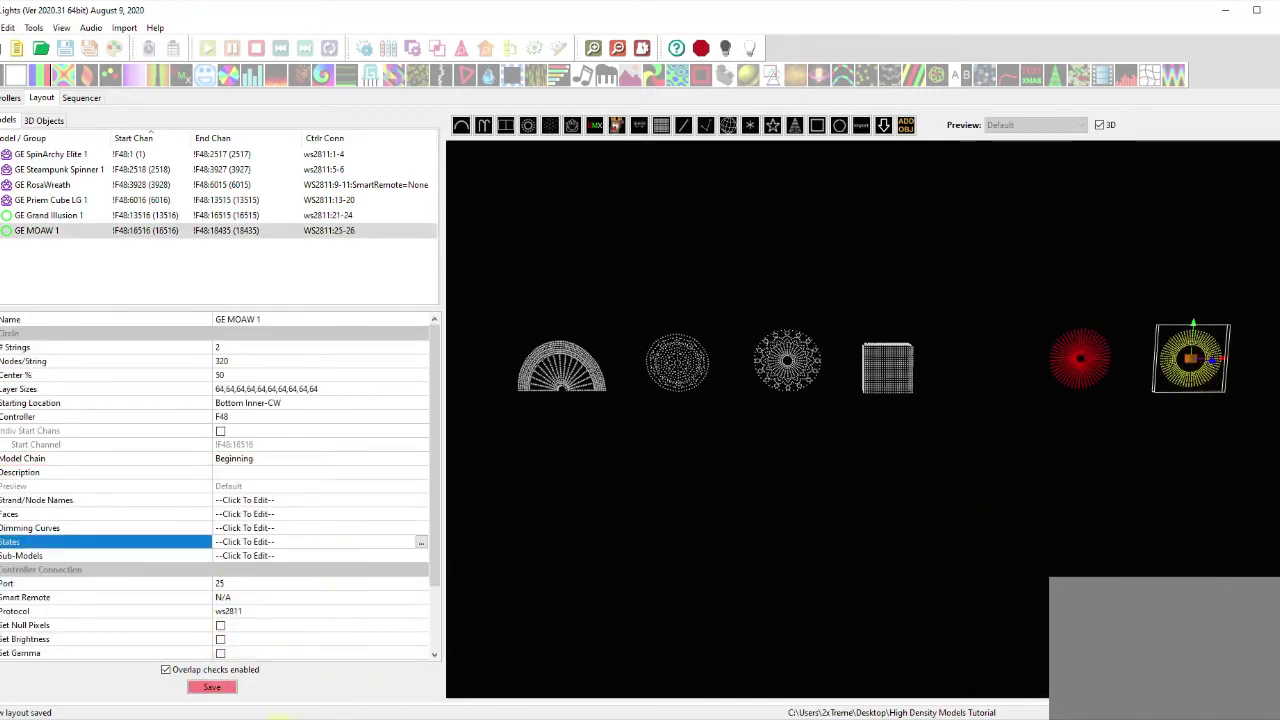
left_click(851, 583)
left_click(913, 399)
left_click(1057, 403)
left_click(1068, 370)
left_click(1130, 432)
left_click(1182, 352)
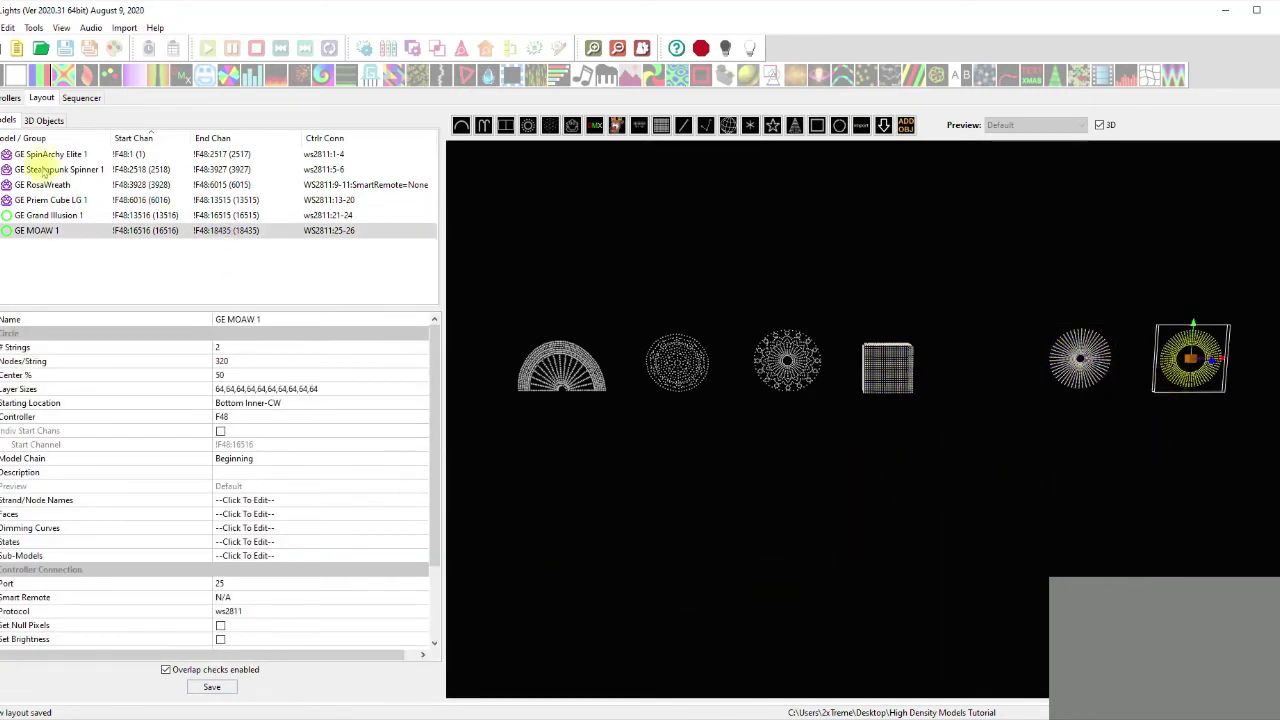
Step: Upload the output configuration to the F48 controller from the controller list
left_click(10, 97)
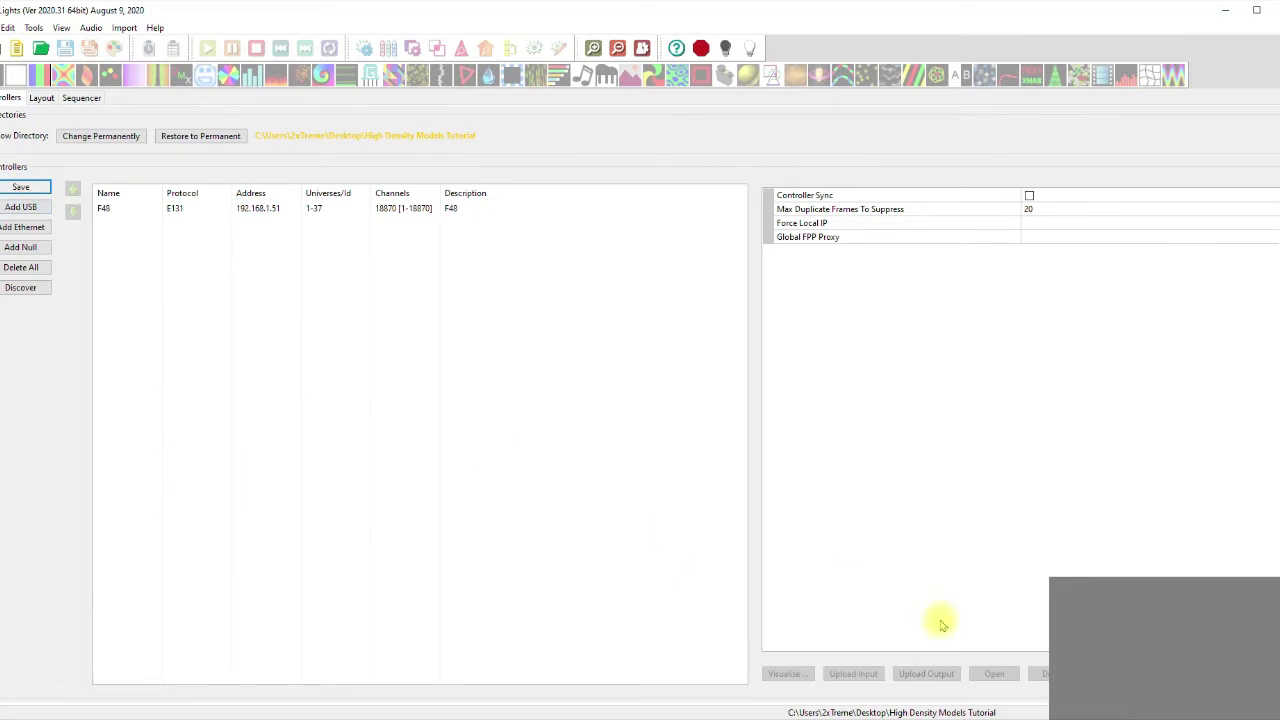
left_click(291, 212)
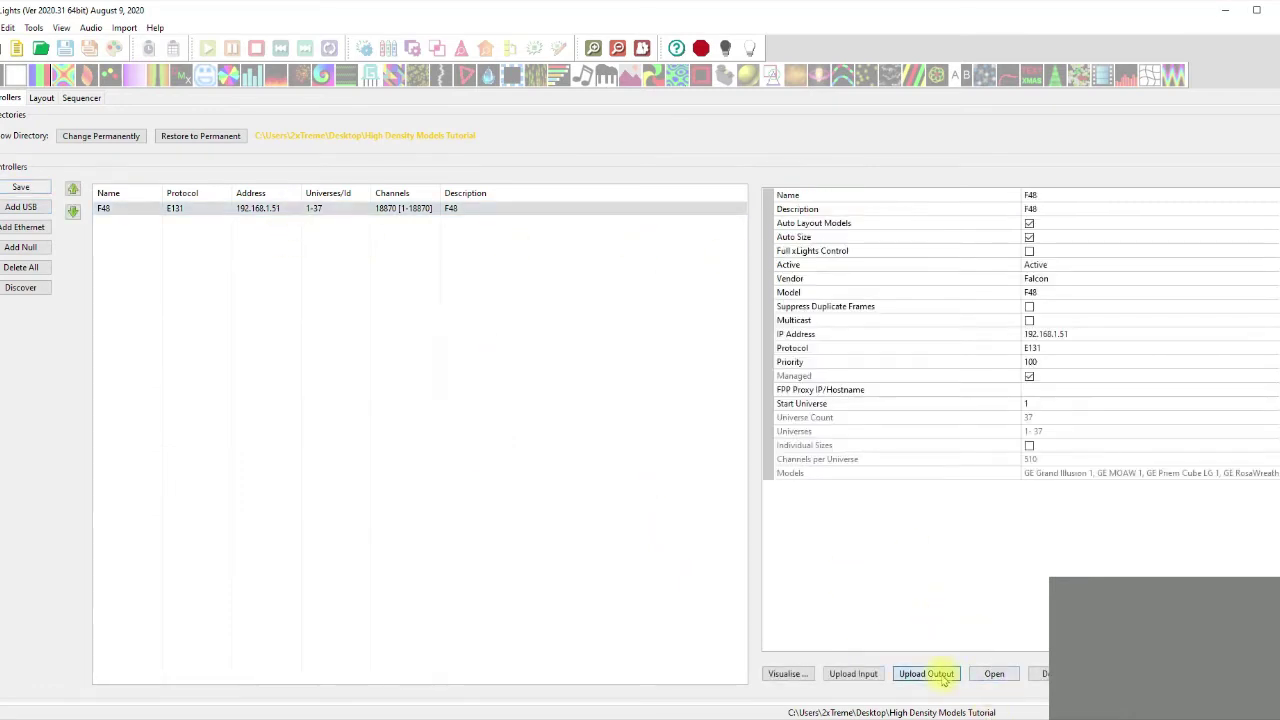
left_click(942, 678)
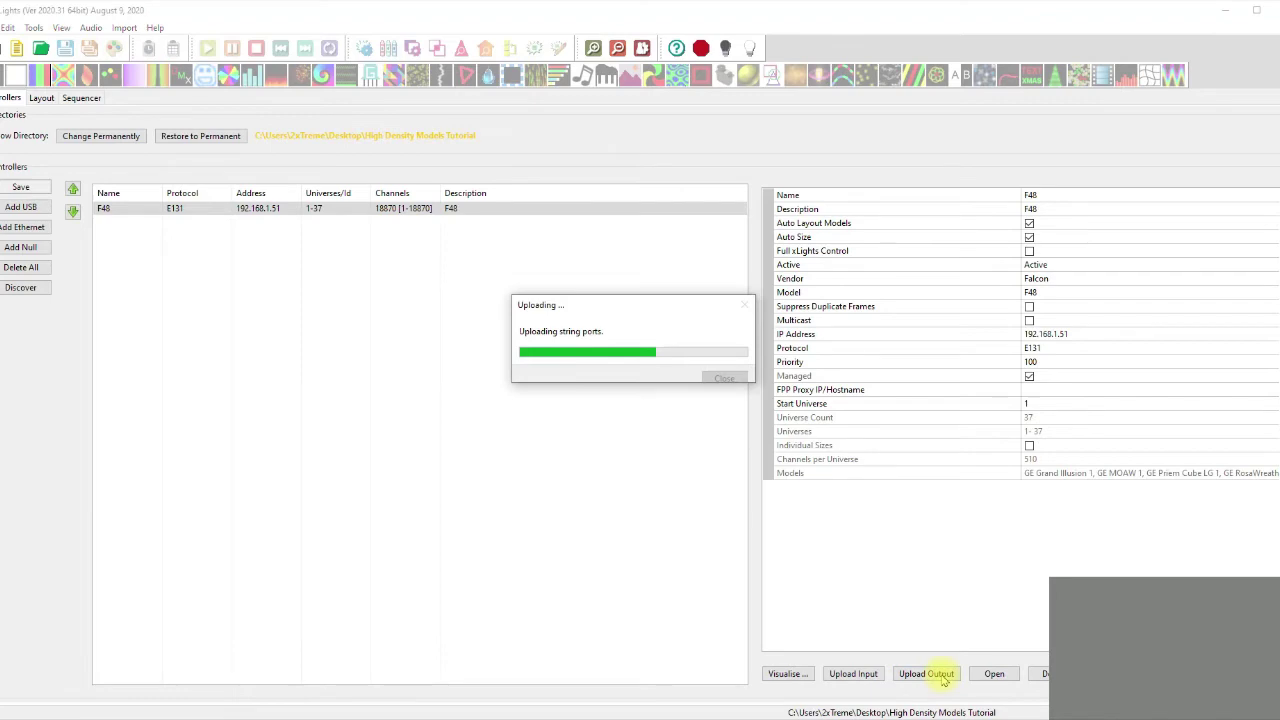
Step: Open the F48's web interface and check the pixel counts in the string port configuration
left_click(994, 675)
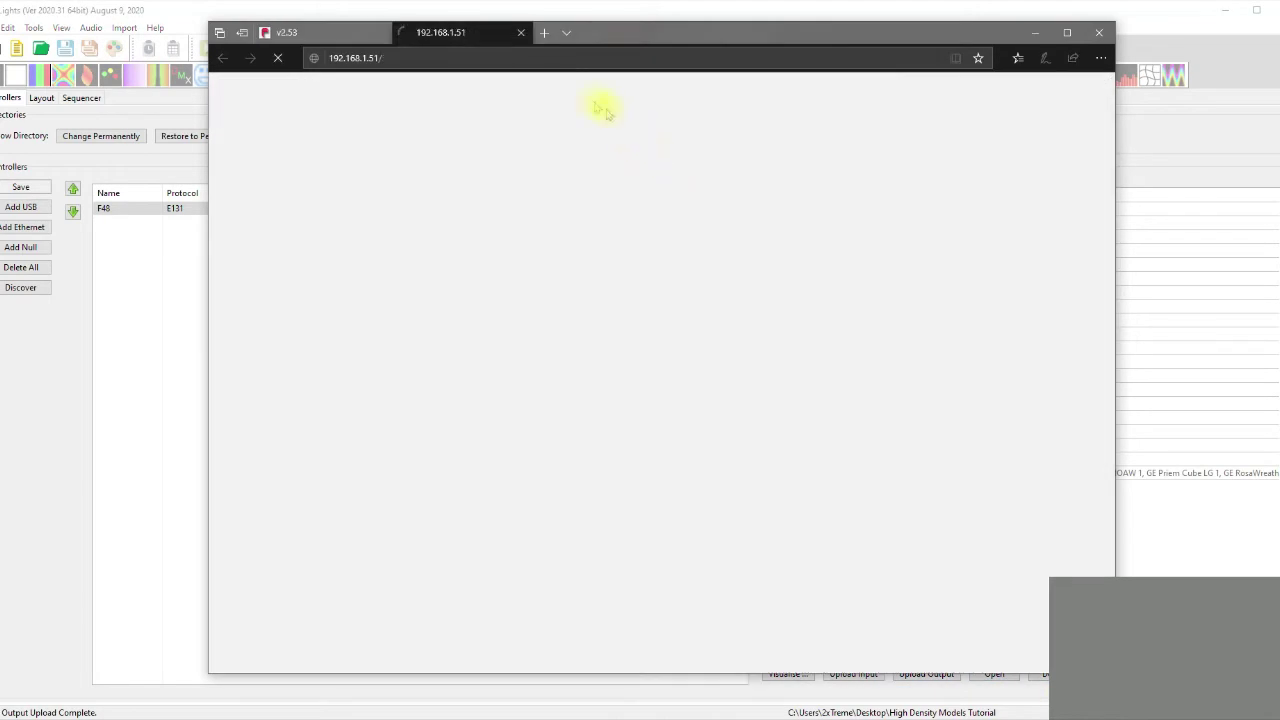
left_click(375, 32)
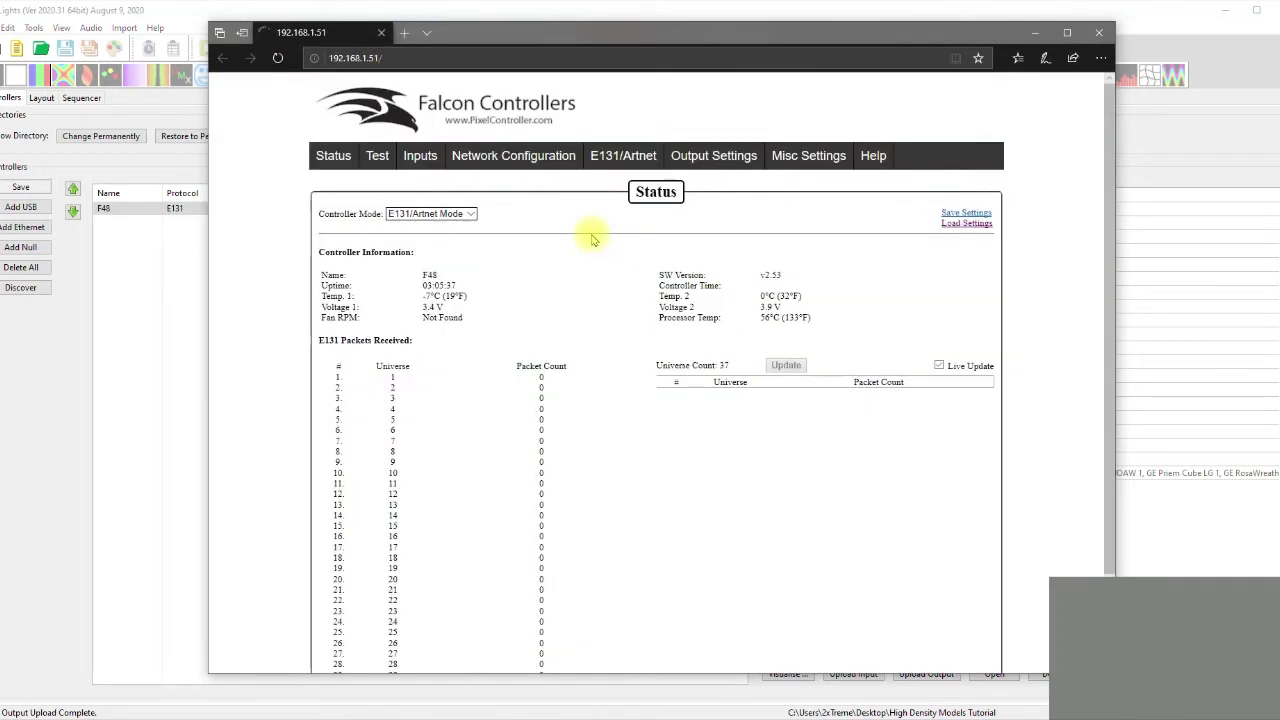
left_click(709, 206)
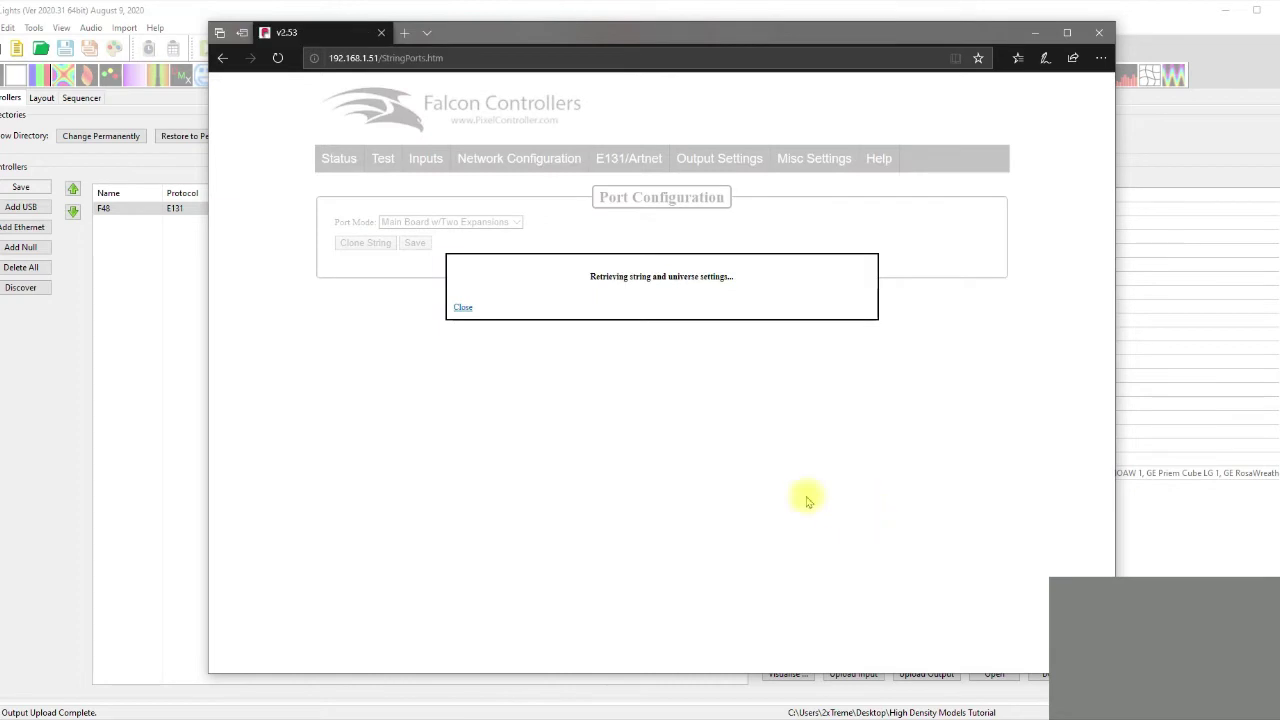
scroll(830, 530, "down", 3)
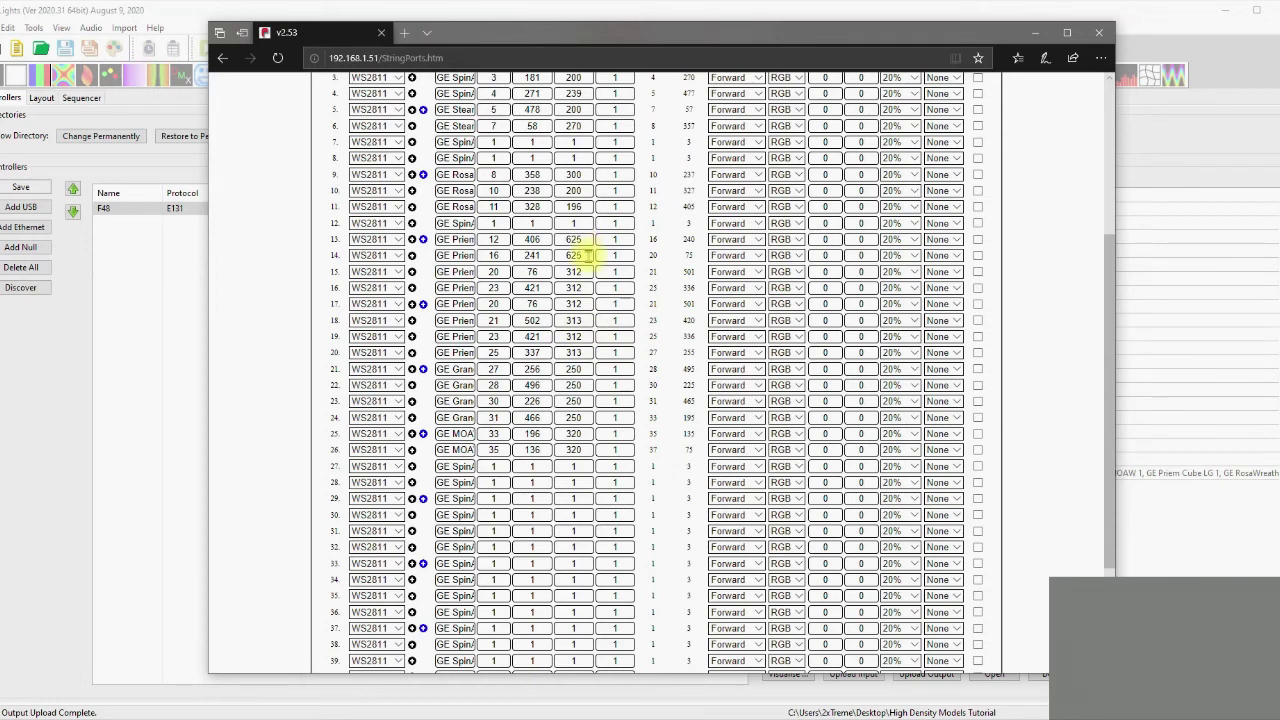
Step: Back in the xLights layout, reset GE Priem Cube LG 1's individual start nodes by disabling and re-enabling them, saving the layout each time
left_click(162, 373)
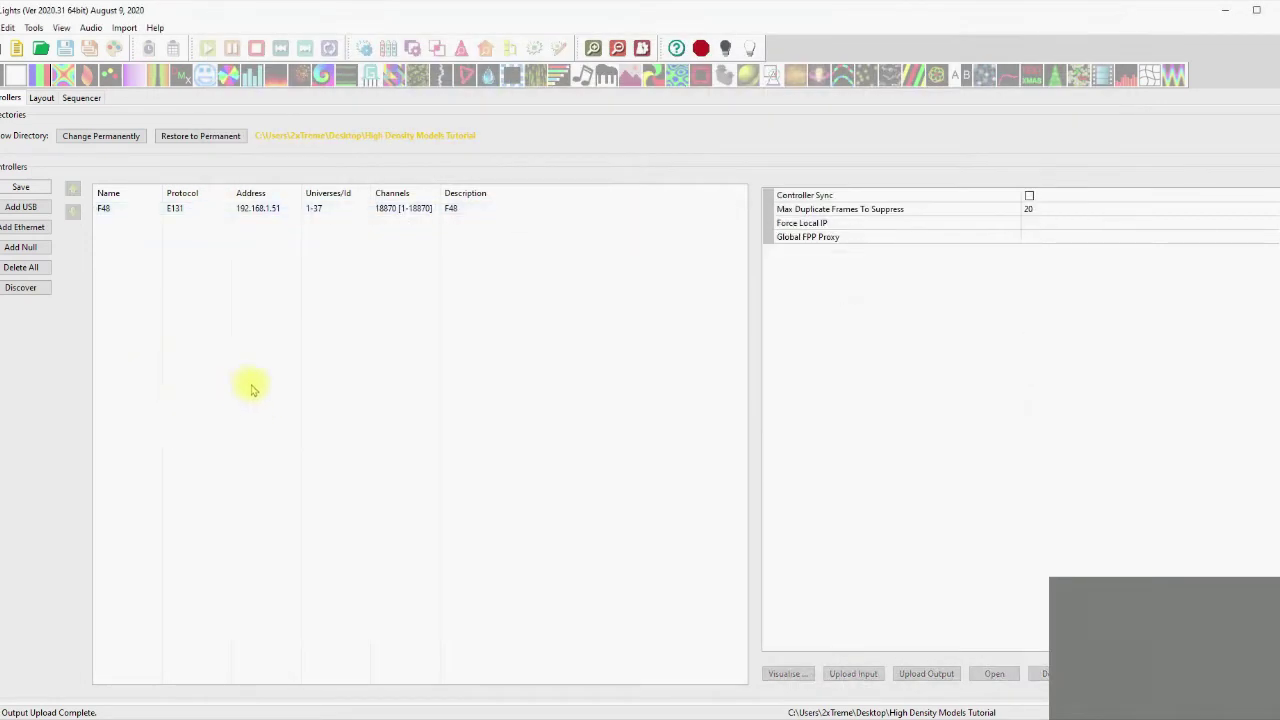
left_click(41, 98)
left_click(882, 364, "ctrl")
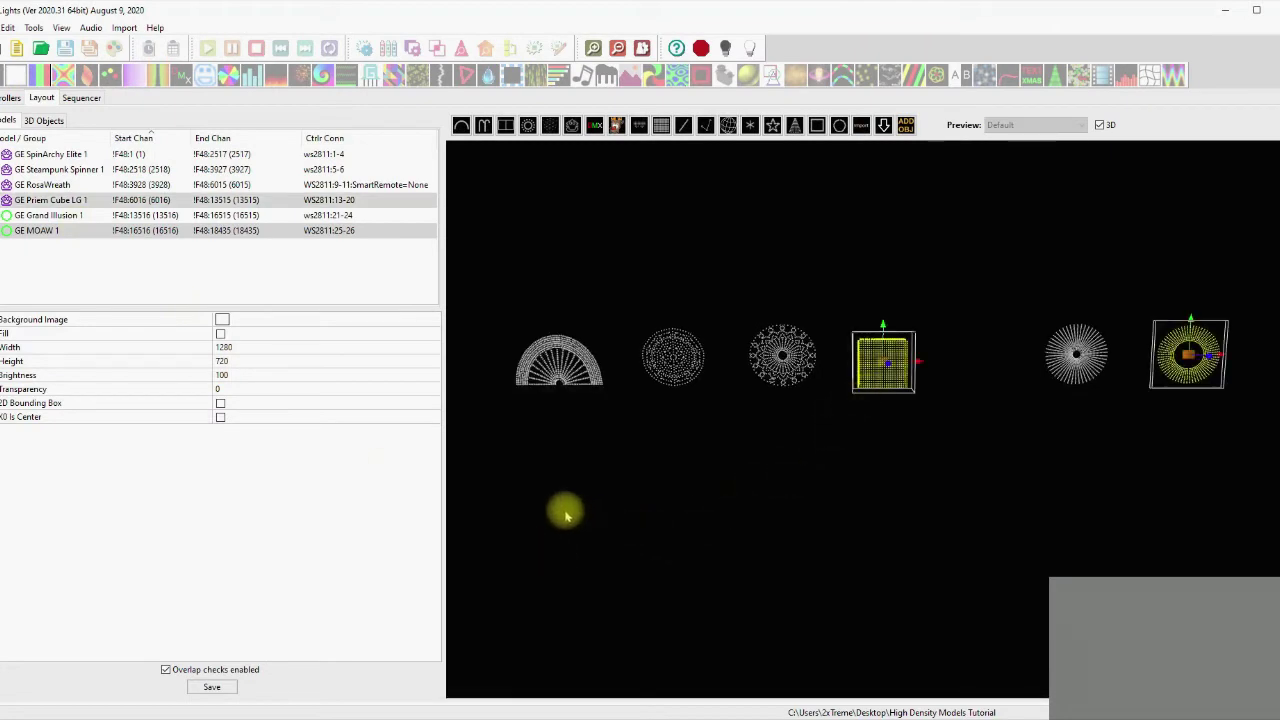
left_click(898, 484)
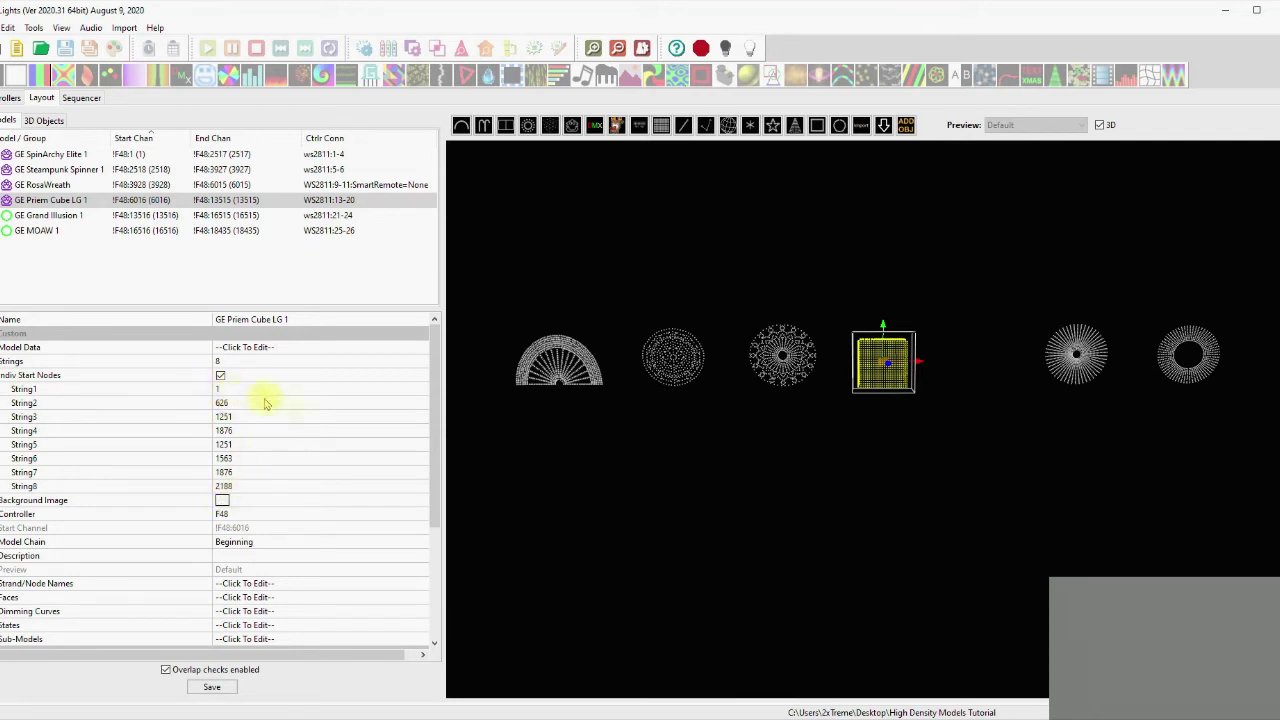
left_click(220, 376)
left_click(212, 687)
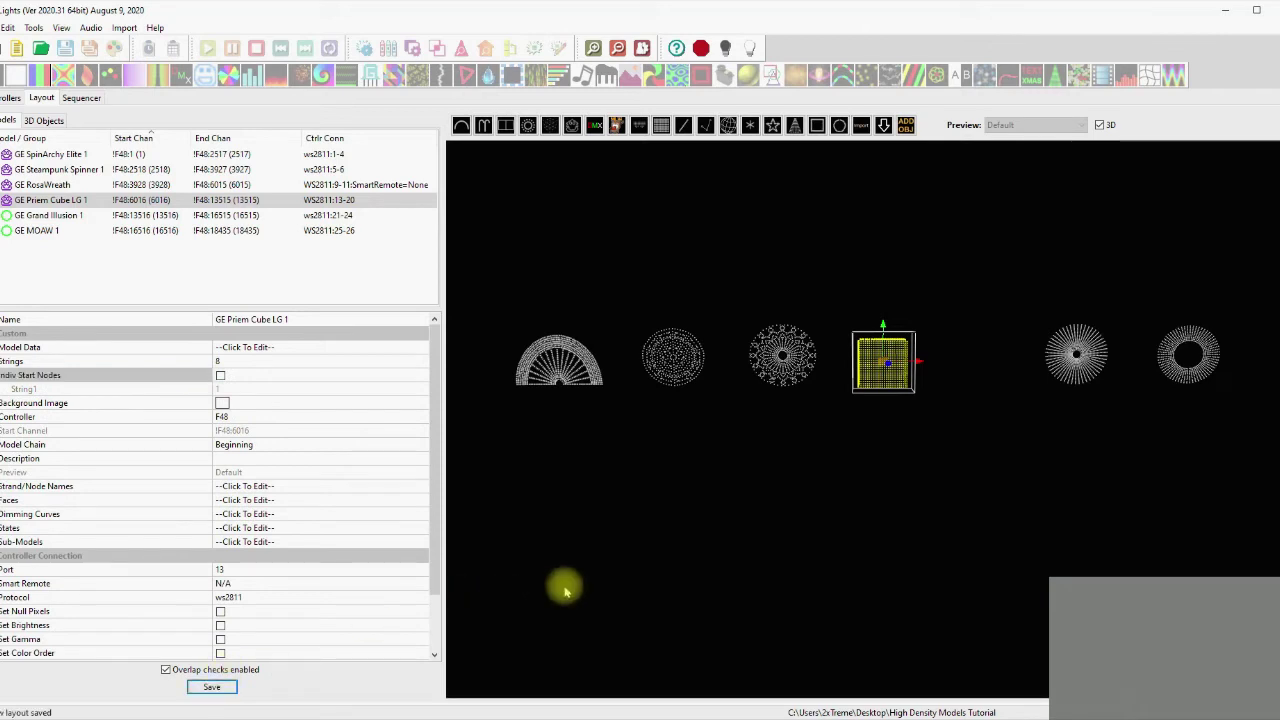
left_click(220, 376)
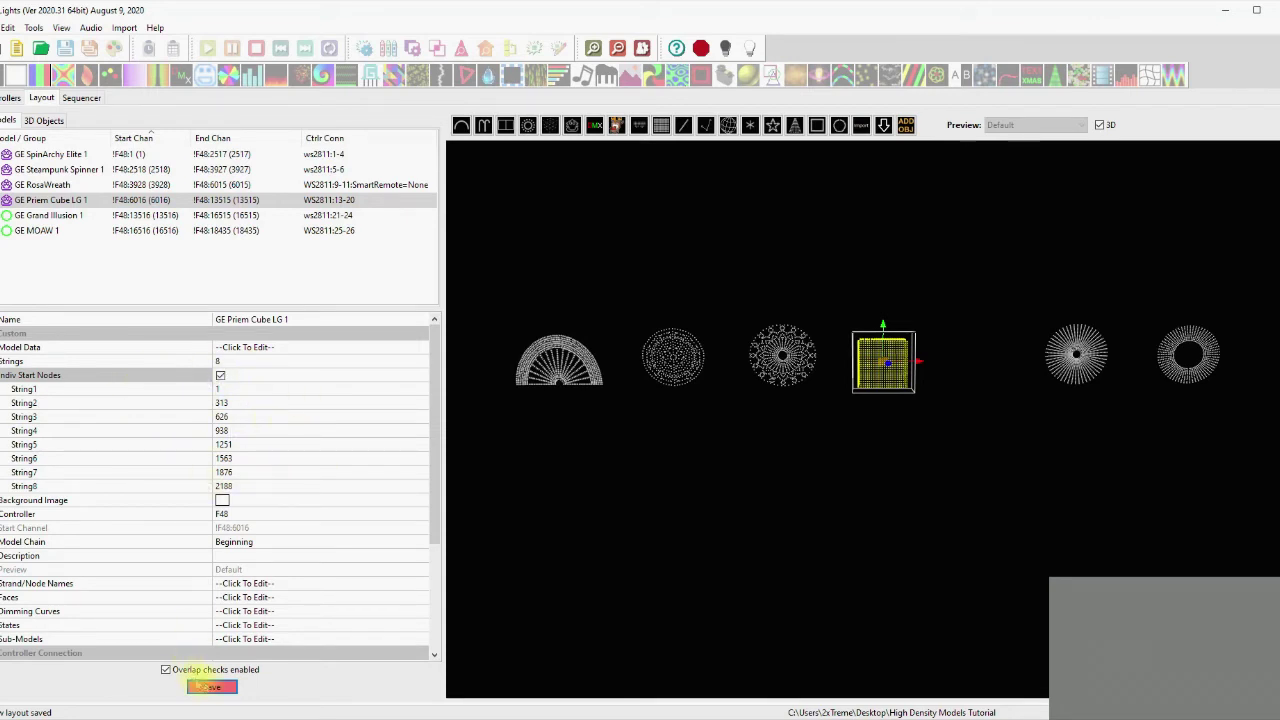
left_click(212, 687)
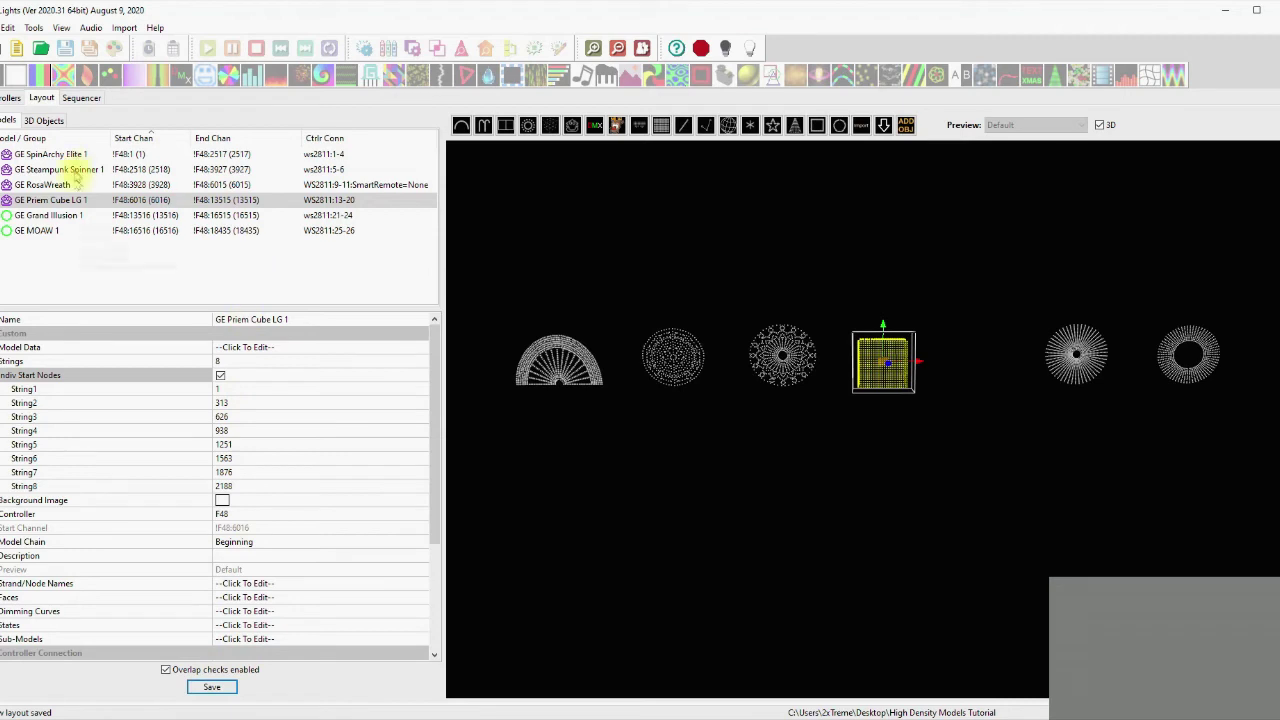
Step: Upload the corrected GE Priem Cube LG 1 string layout to the F48 controller
left_click(10, 98)
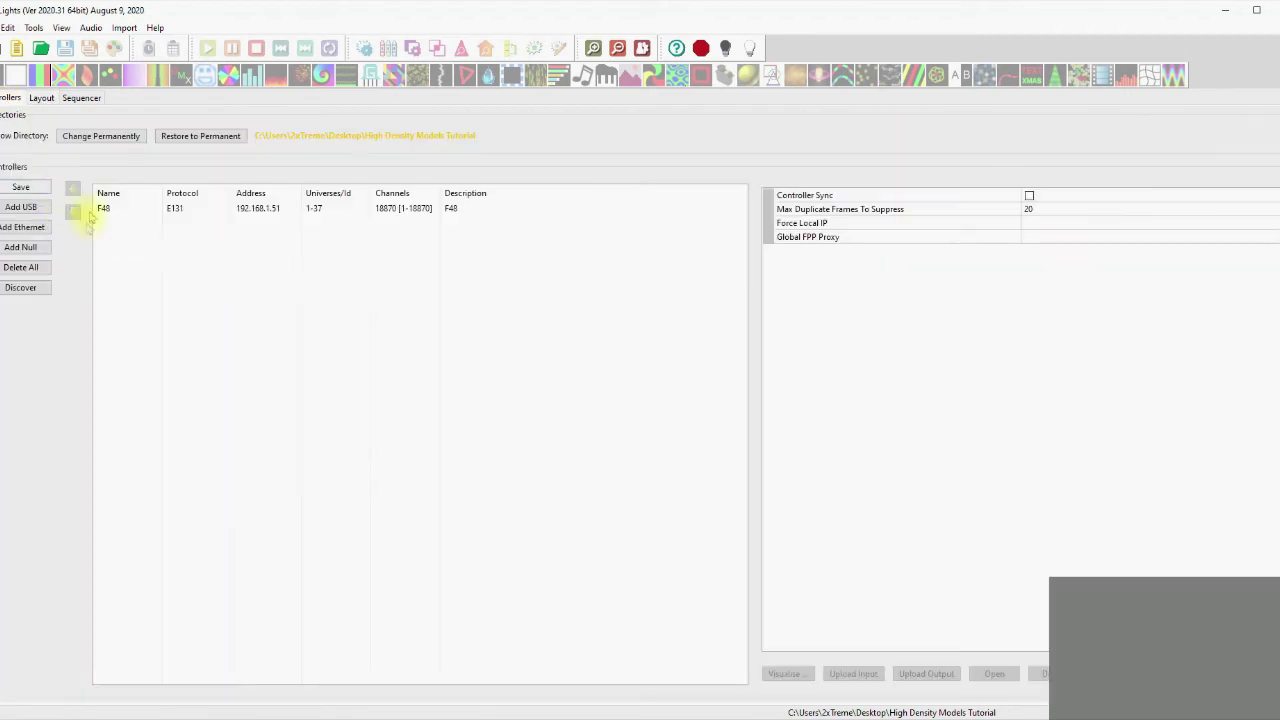
left_click(246, 209)
left_click(926, 674)
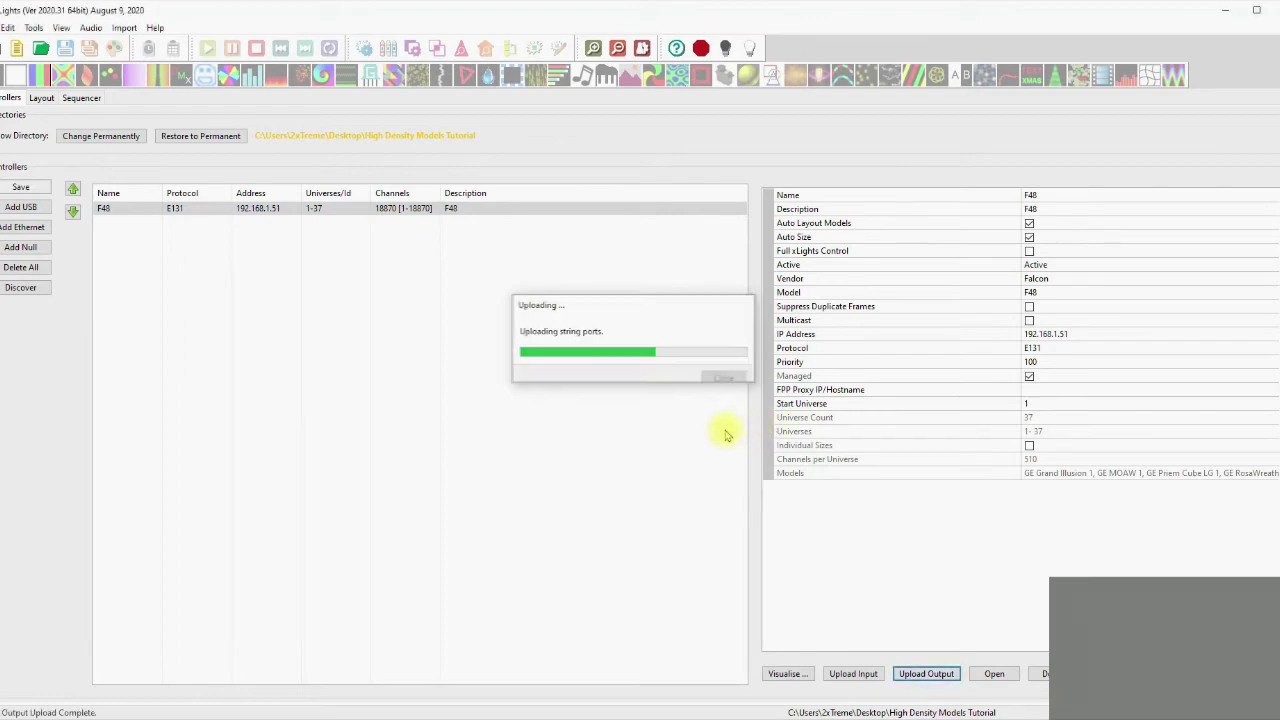
Step: Reopen the F48's port configuration and review the GE Priem Cube pixel counts against the Main/Expansion Max Nodes split
left_click(995, 674)
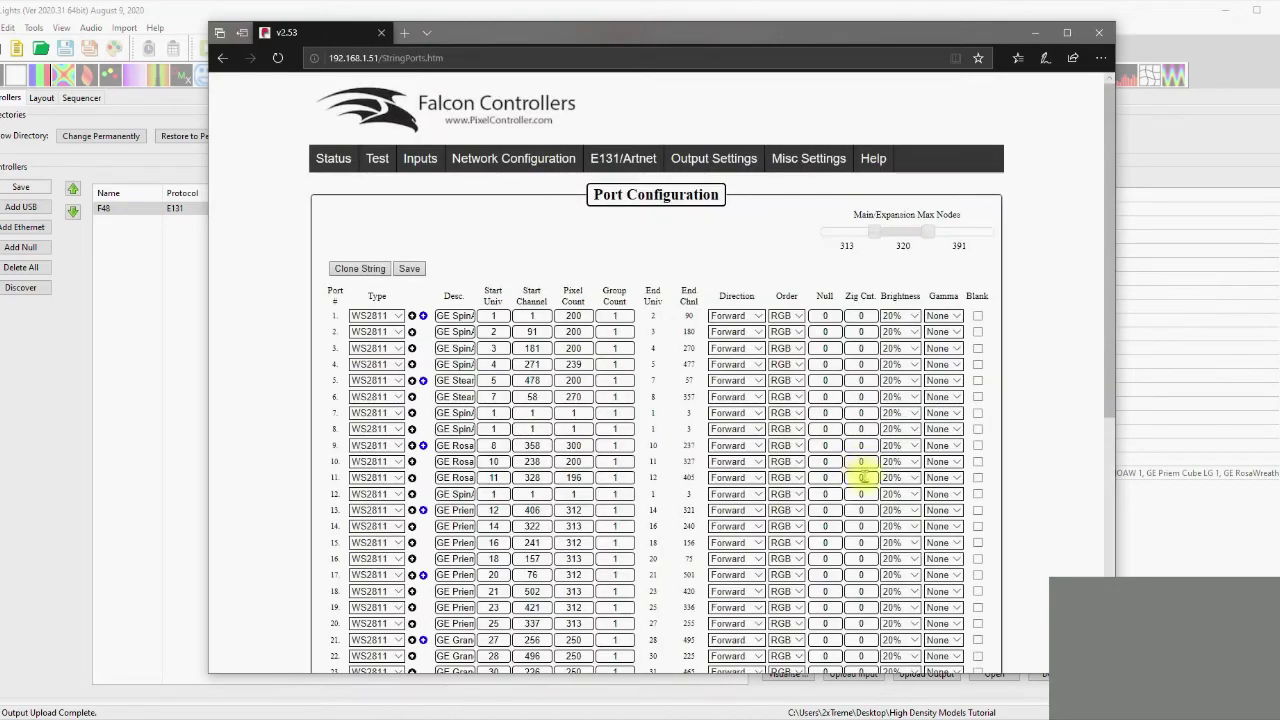
scroll(862, 490, "down", 3)
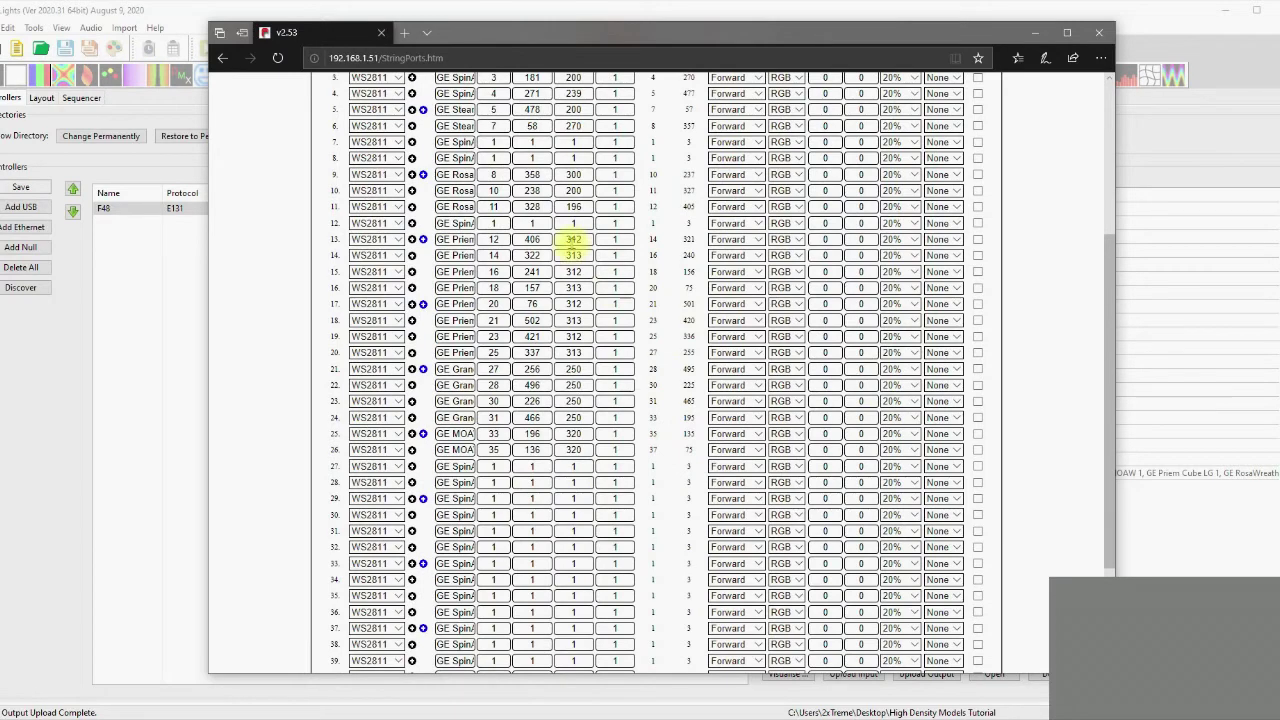
scroll(617, 449, "up", 1)
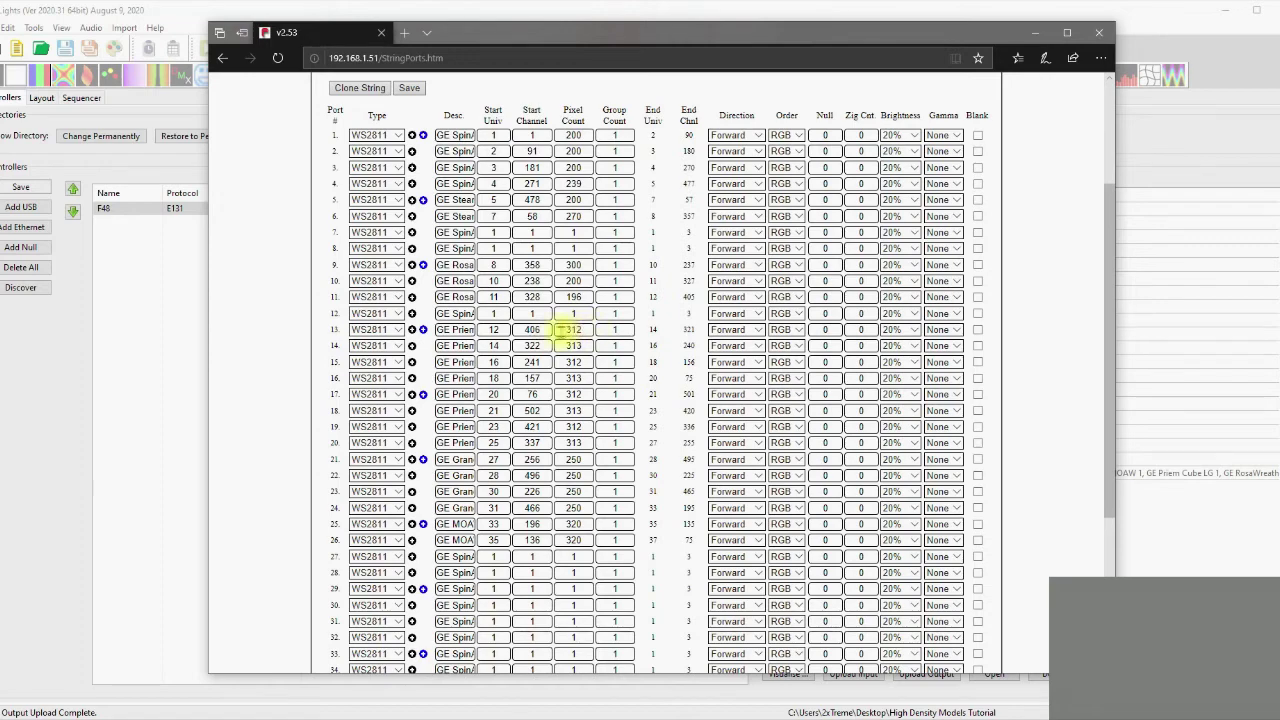
scroll(606, 362, "up", 1)
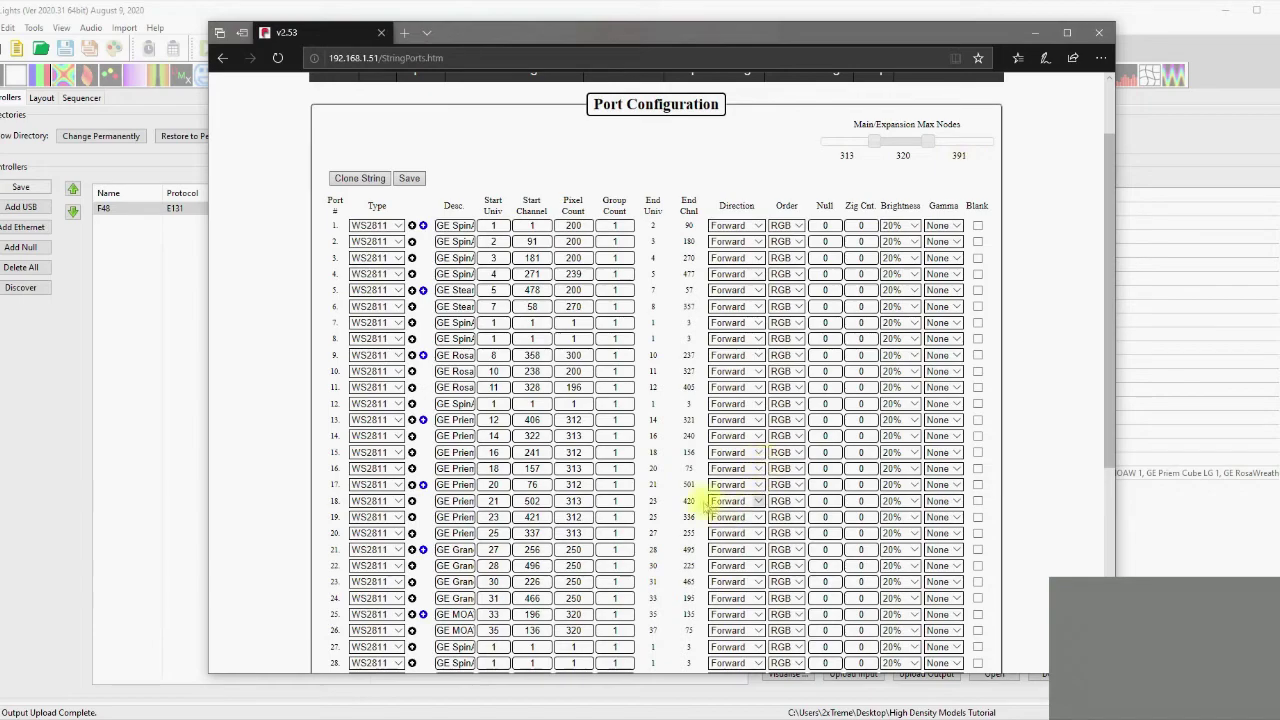
scroll(689, 500, "down", 3)
scroll(607, 440, "up", 2)
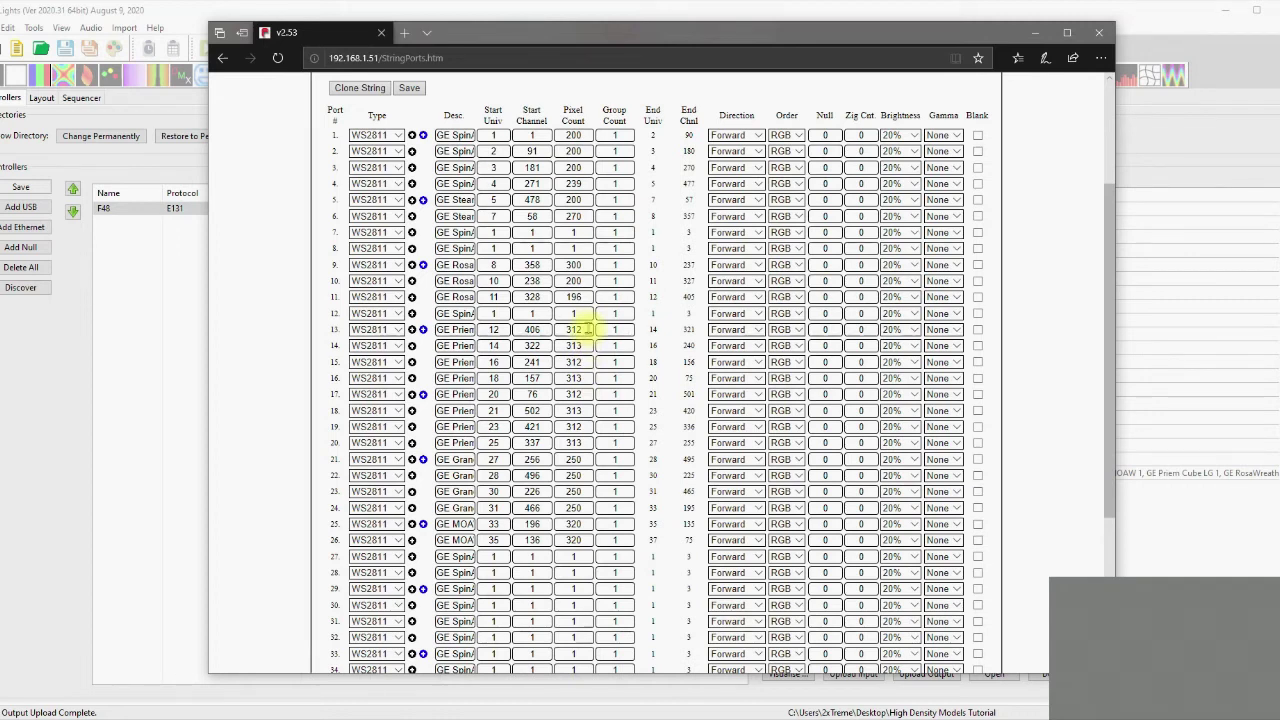
Step: Set the pixel counts of ports 13, 14, 15 and 16 to 300 each
double_click(588, 329)
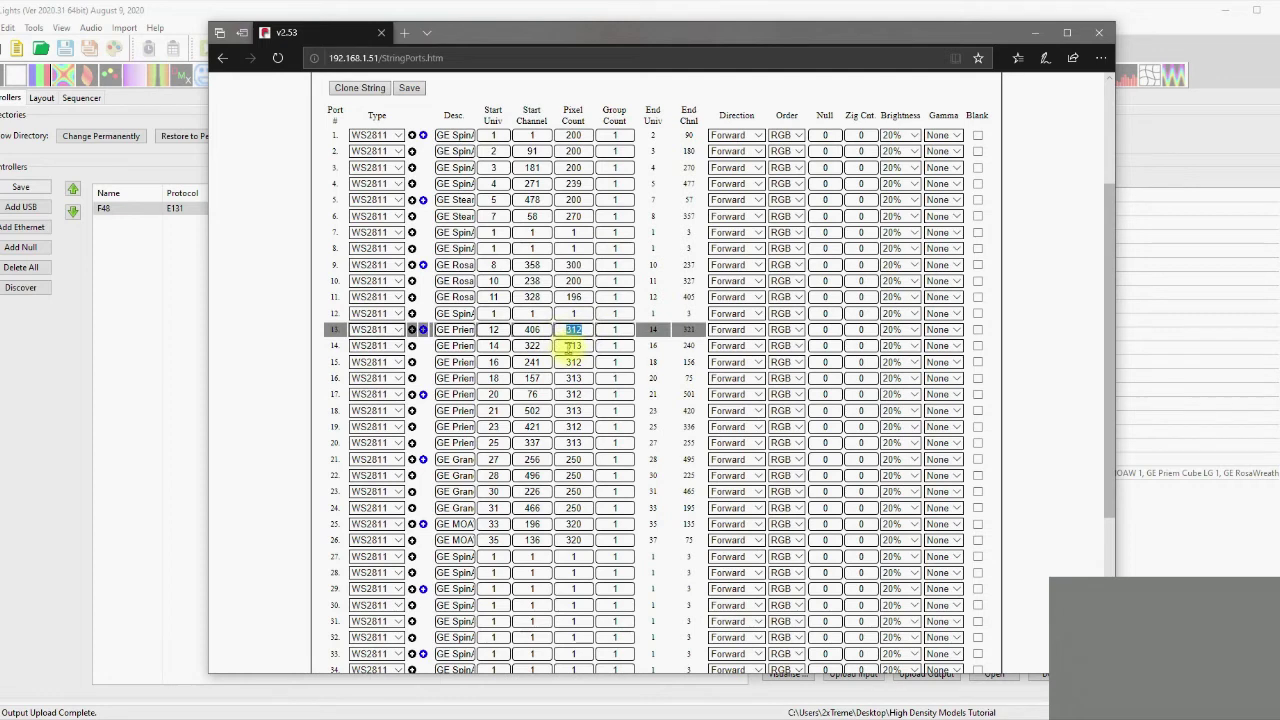
type("300")
double_click(575, 329)
double_click(575, 345)
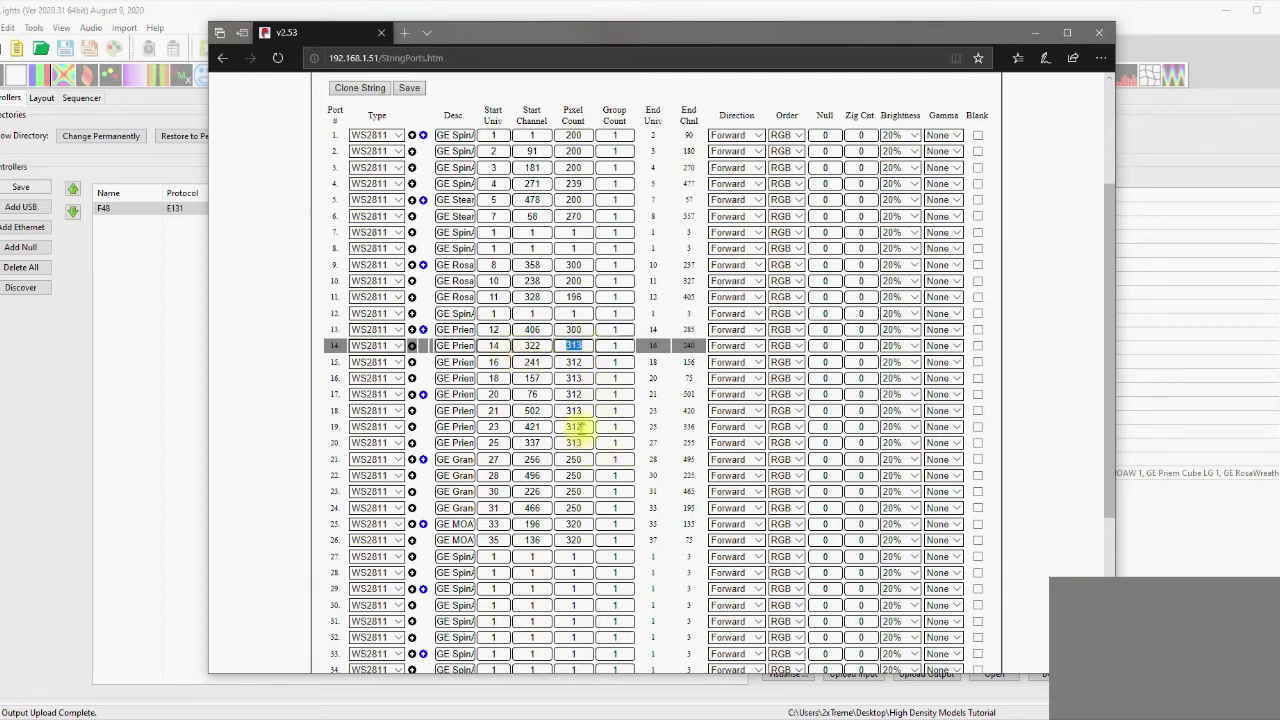
type("300")
double_click(575, 362)
type("300")
double_click(578, 378)
type("300")
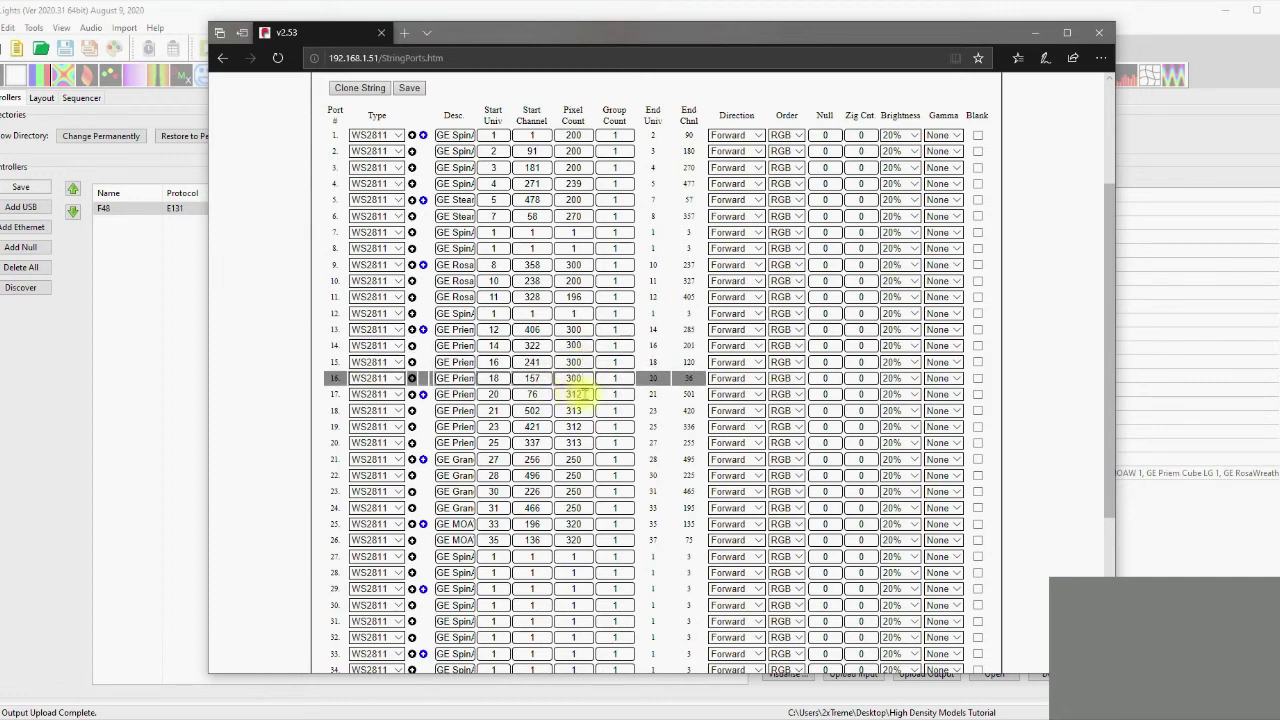
Step: Set the pixel counts of ports 17, 18, 19 and 20 to 300 each
double_click(585, 394)
type("300")
double_click(585, 410)
type("300")
double_click(585, 427)
type("300")
double_click(585, 443)
type("300")
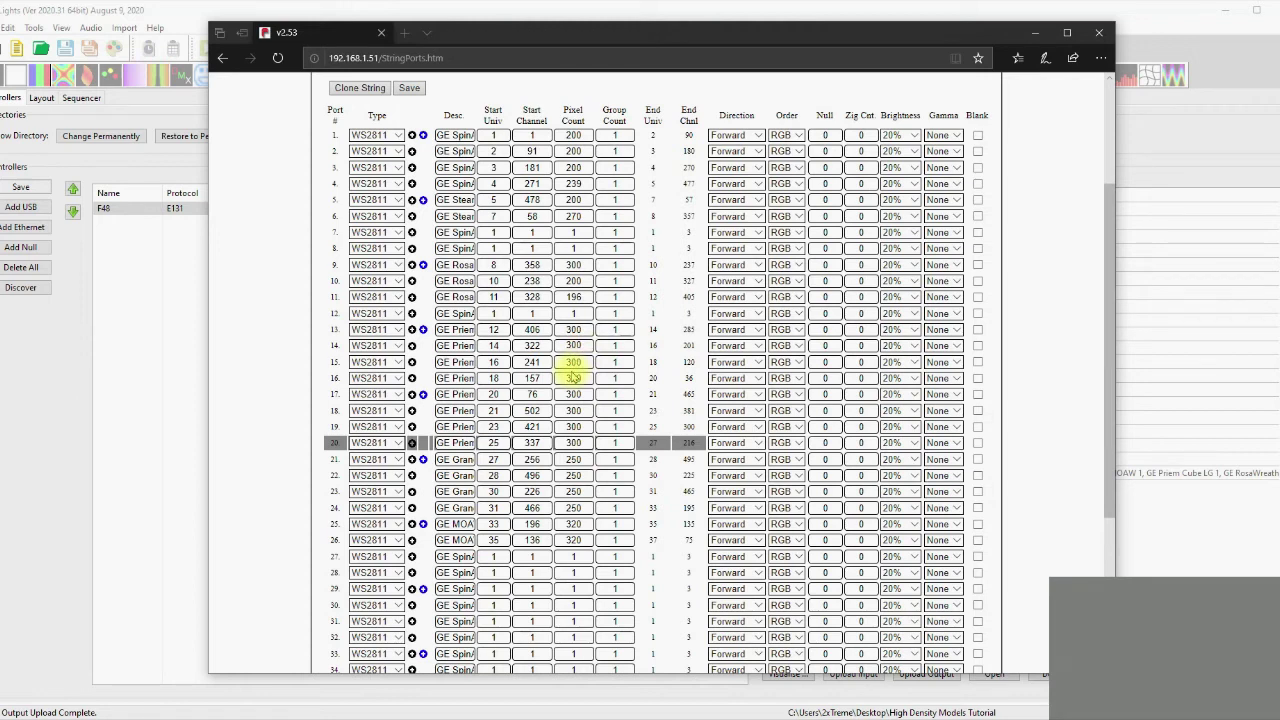
Step: Set port 20's pixel count to 400 and adjust the Main/Expansion Max Nodes split to 313, 400 and 311
scroll(760, 378, "up", 3)
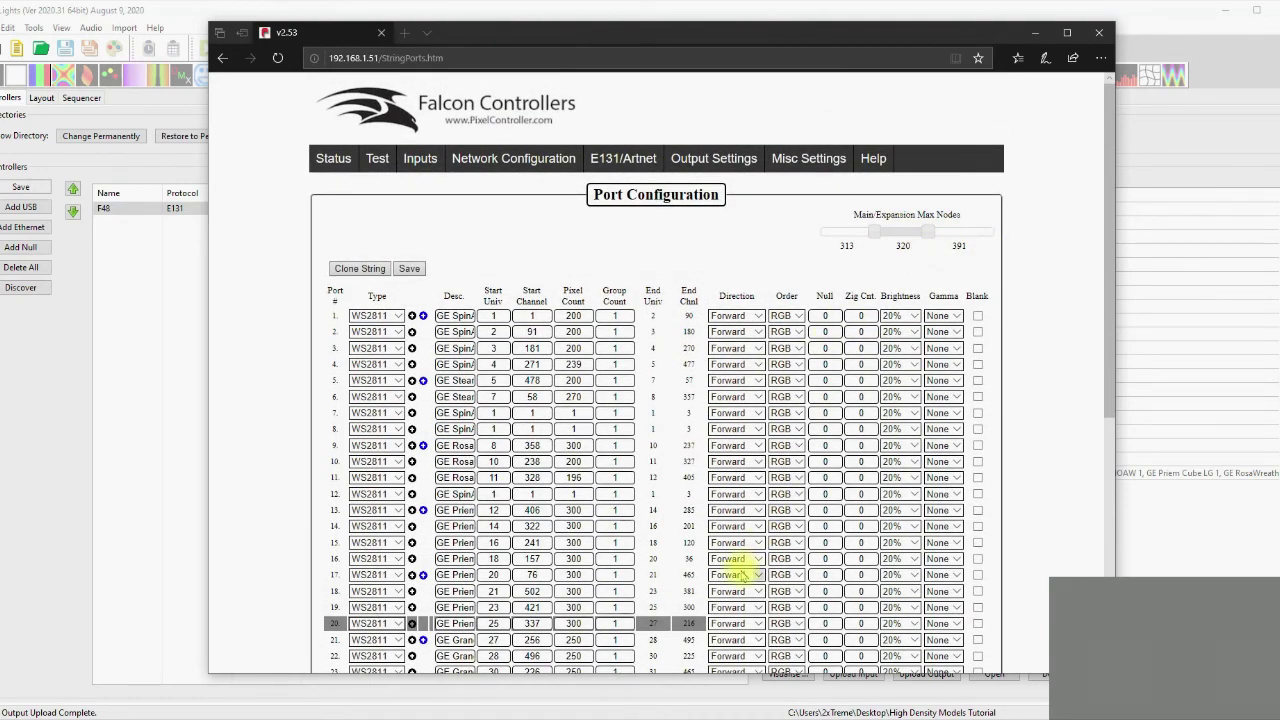
scroll(737, 500, "down", 3)
double_click(576, 442)
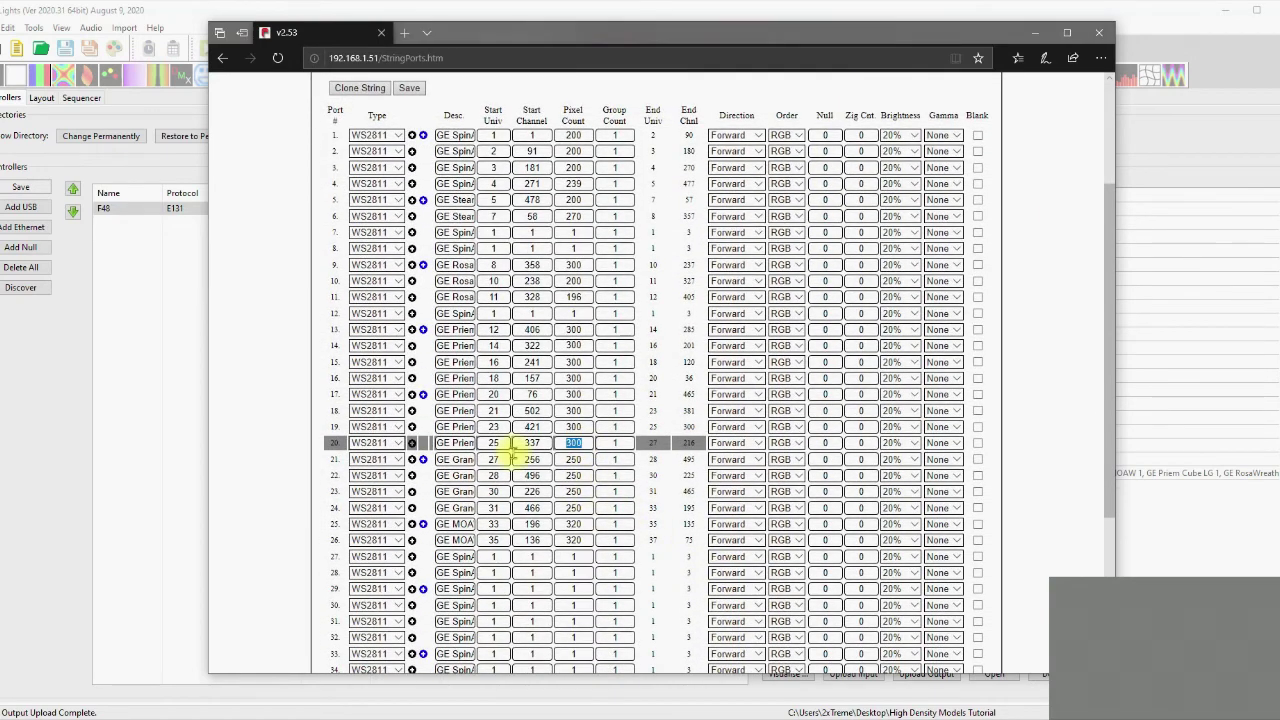
type("400")
left_click(562, 410)
scroll(757, 497, "up", 3)
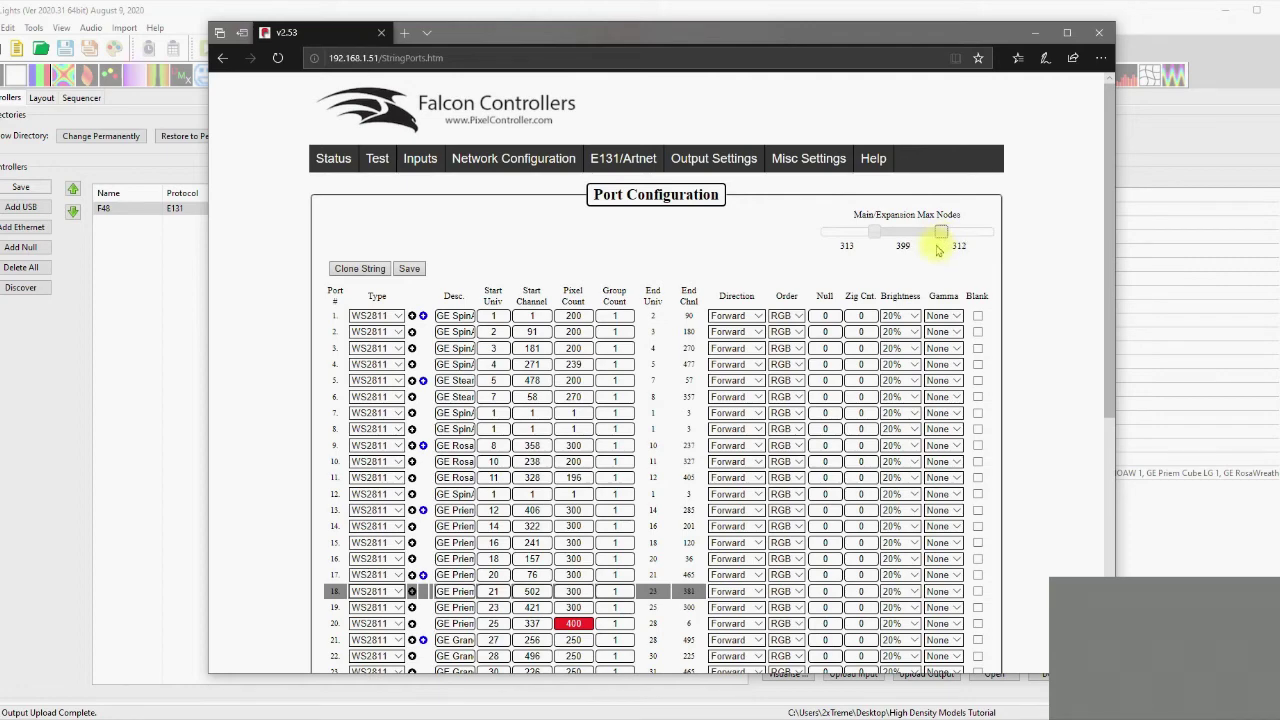
key("Right")
Step: Set the GE MOAW pixel counts to 300 on port 25 and 340 on port 26, and save the port configuration
scroll(1044, 348, "down", 1)
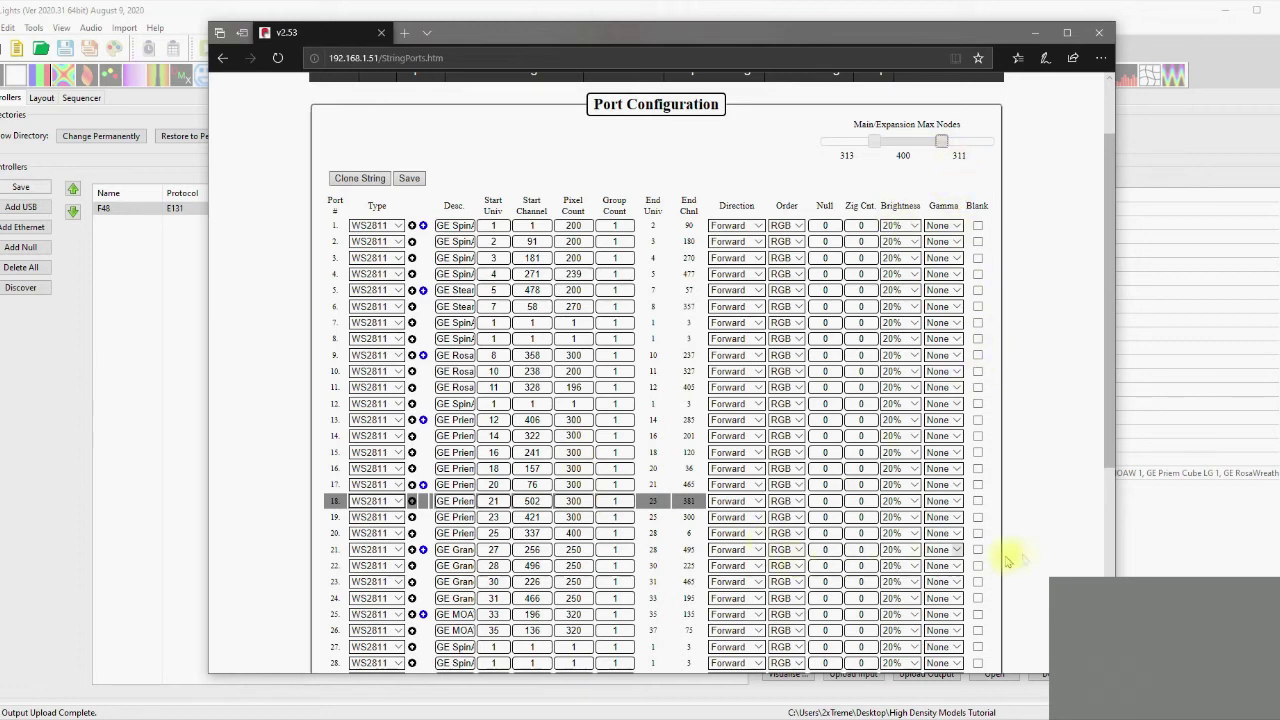
scroll(1040, 533, "down", 2)
scroll(1036, 530, "up", 2)
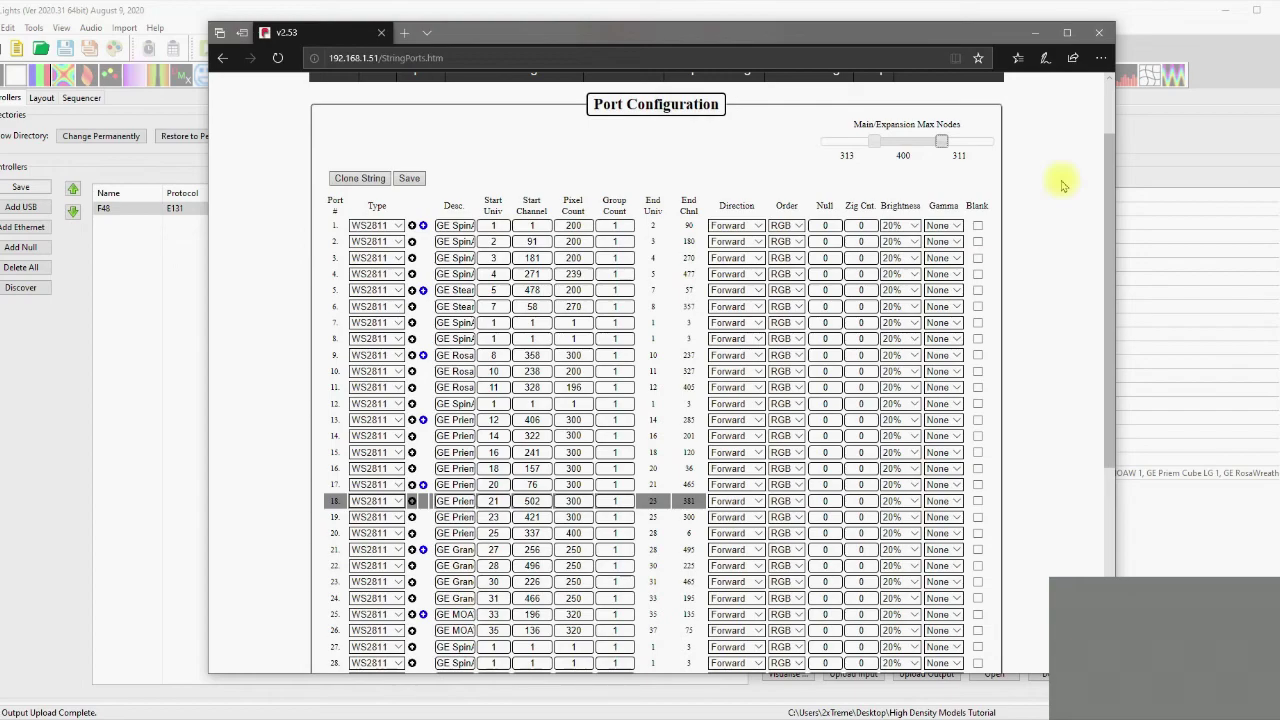
scroll(1059, 282, "down", 3)
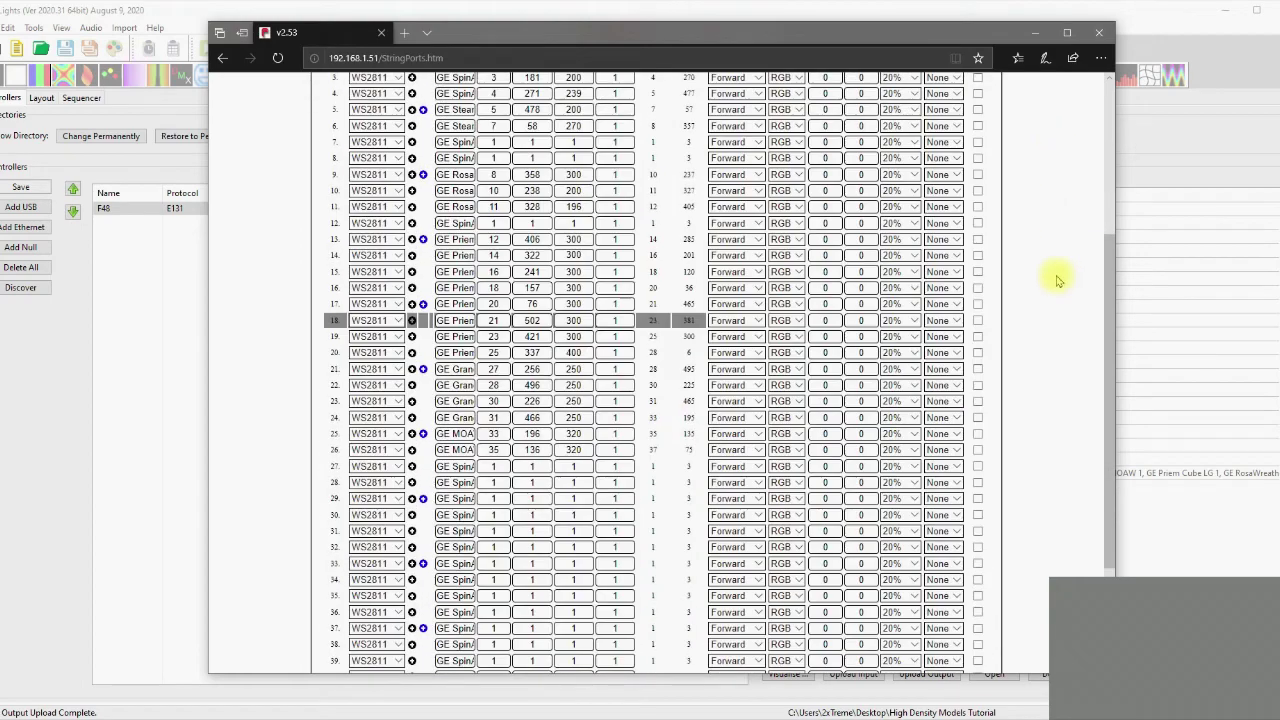
scroll(1059, 282, "up", 3)
scroll(1059, 282, "down", 2)
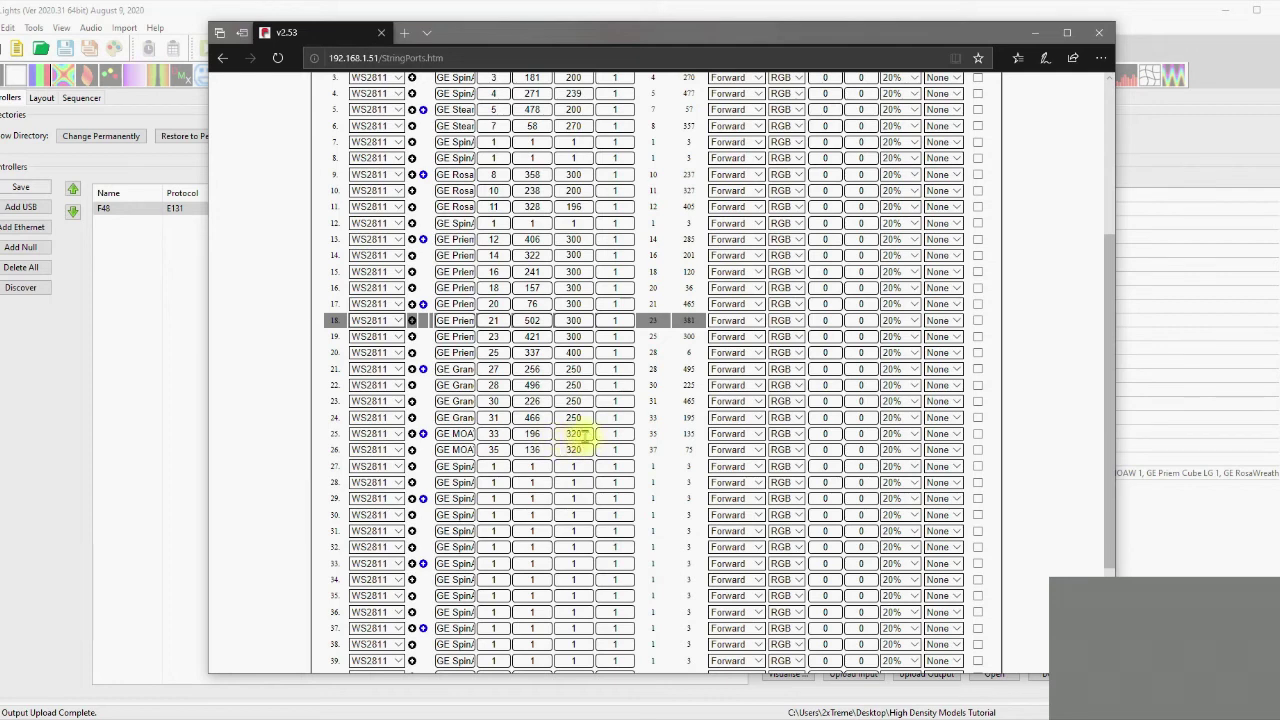
double_click(578, 433)
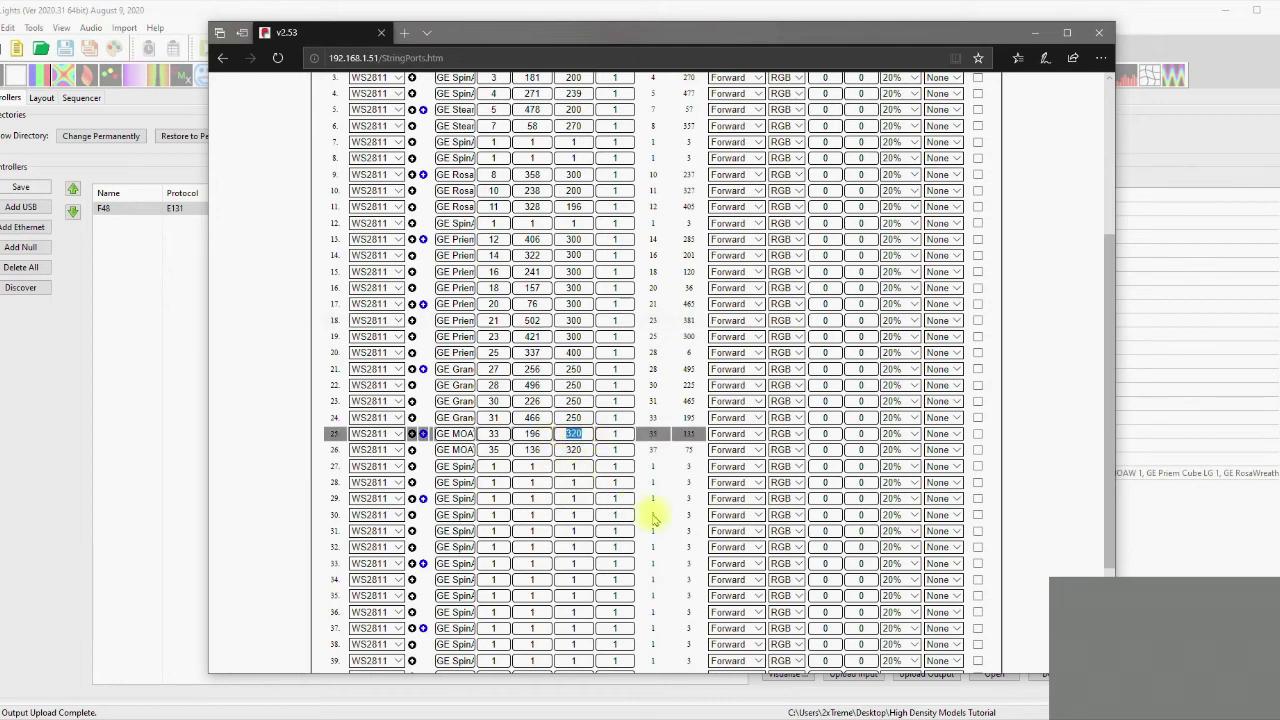
type("300")
double_click(583, 450)
type("340")
left_click(572, 433)
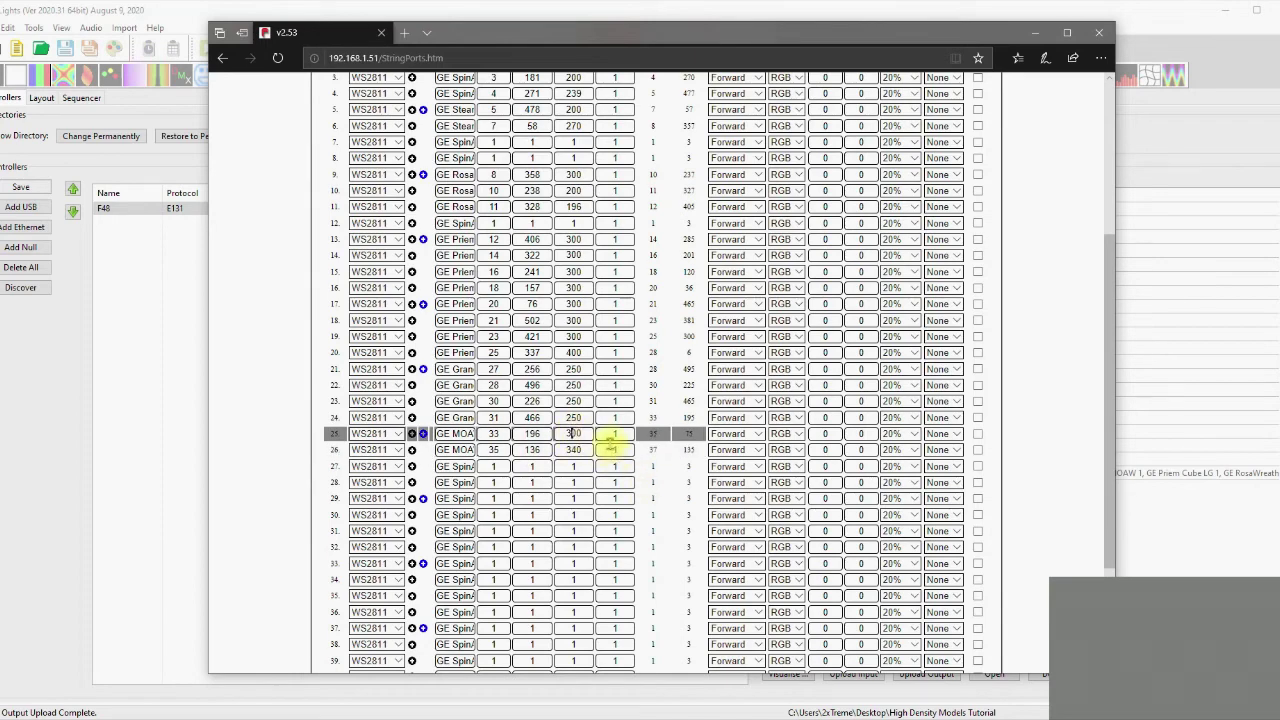
scroll(605, 425, "up", 2)
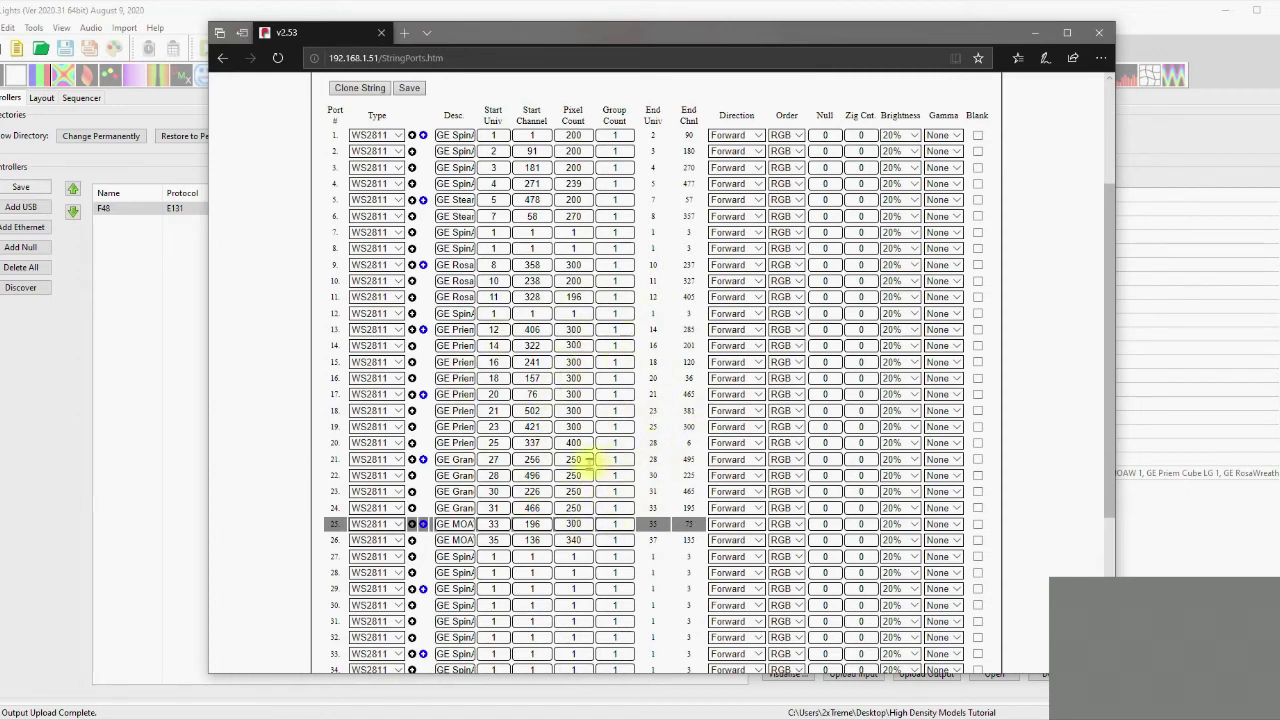
left_click(409, 87)
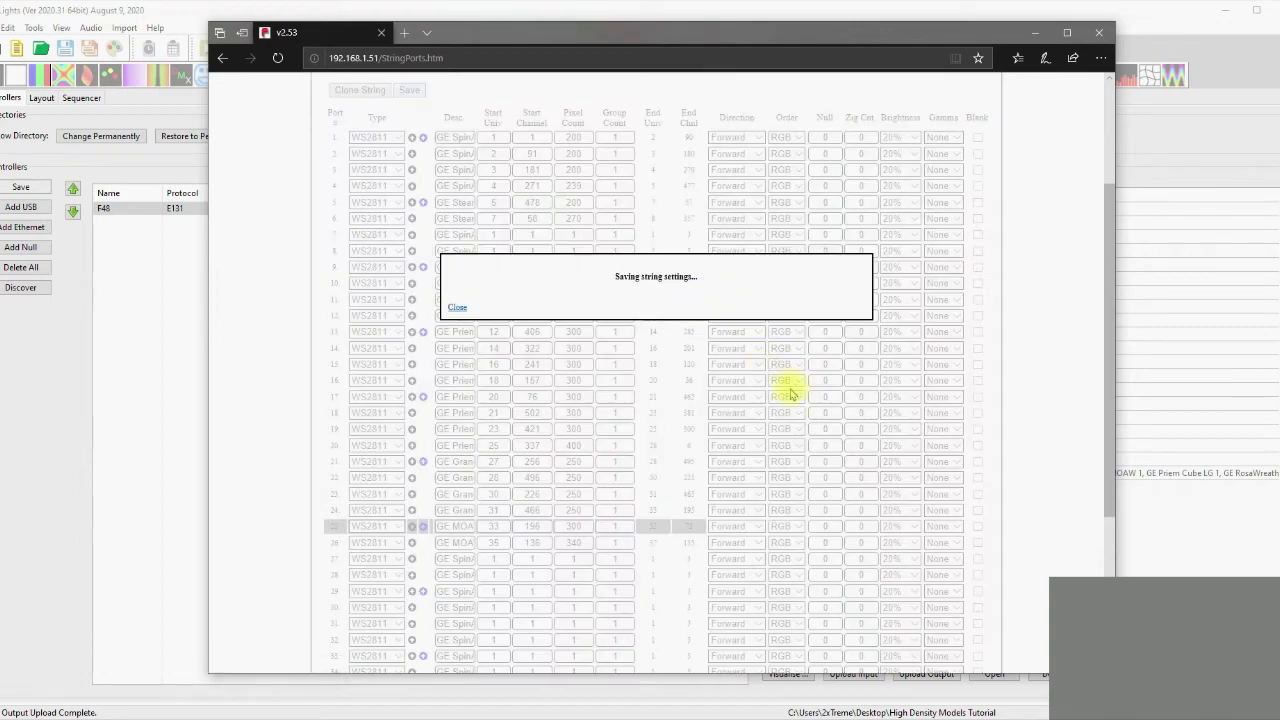
Step: Compare the saved Falcon port table with the GE Priem Cube LG 1 string start nodes and controller connection in the xLights layout
scroll(650, 478, "up", 2)
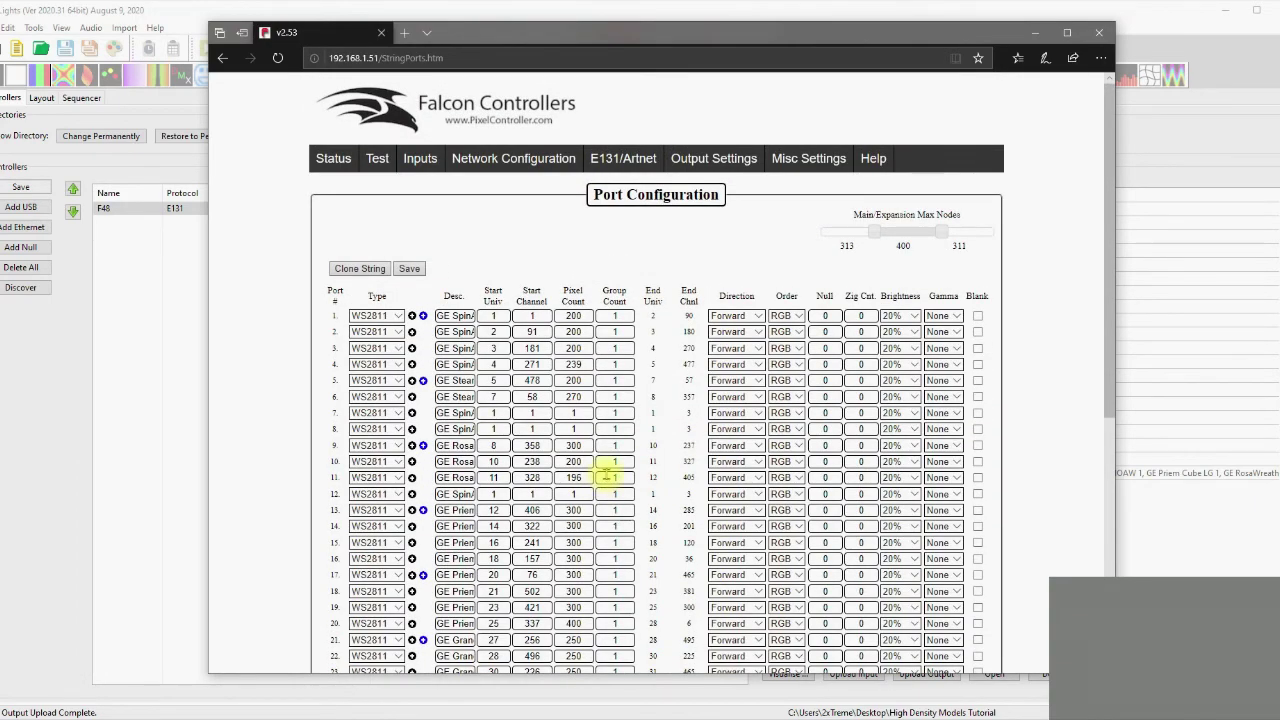
scroll(606, 477, "down", 2)
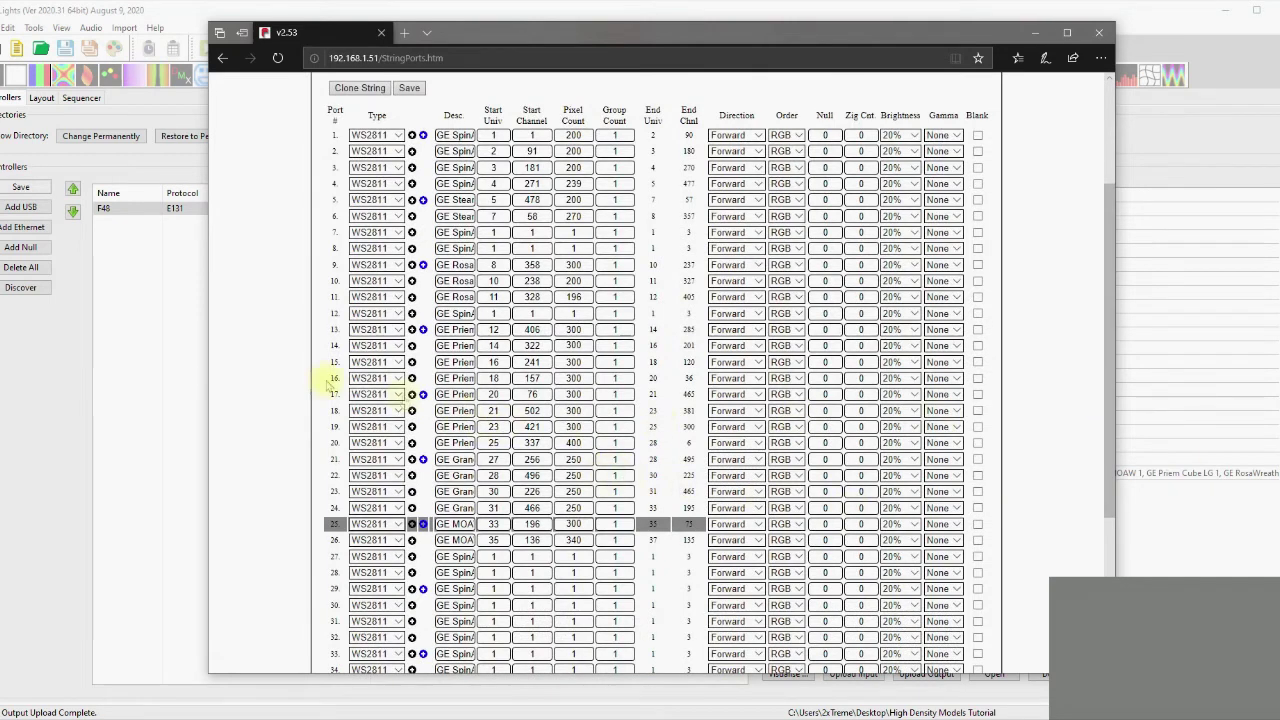
left_click(183, 389)
left_click(41, 97)
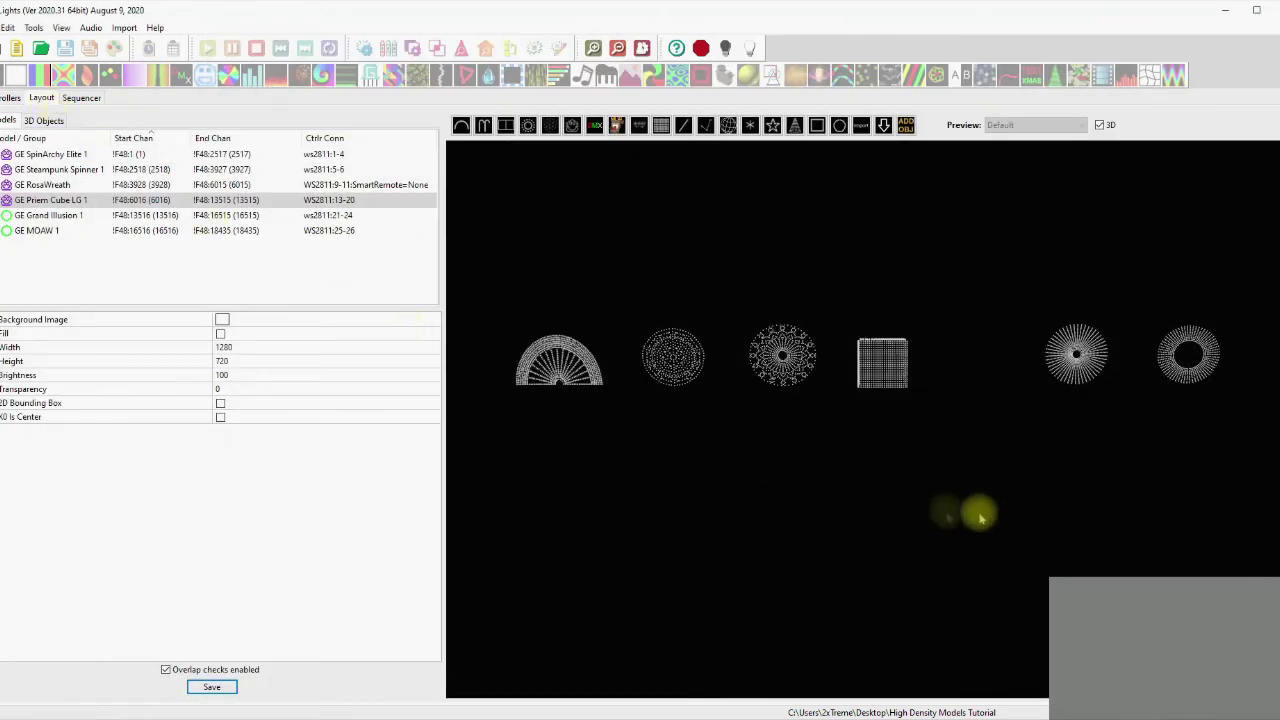
left_click(883, 362)
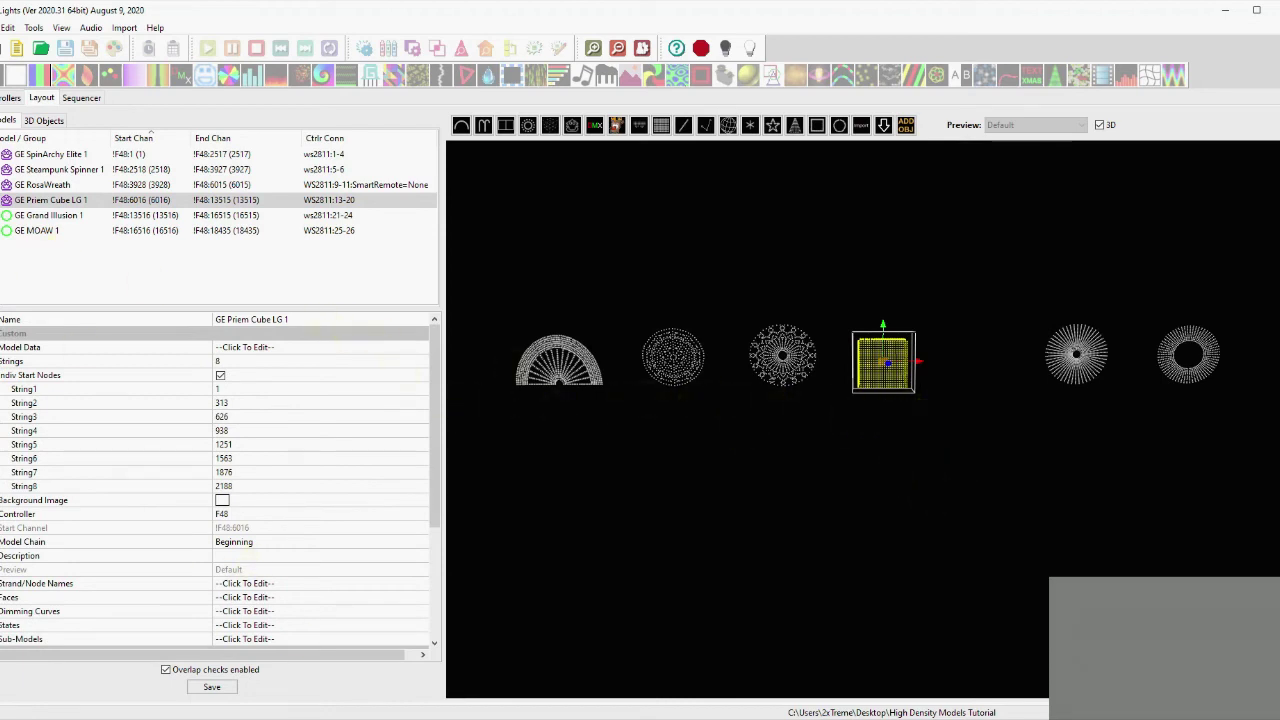
key("alt+Tab")
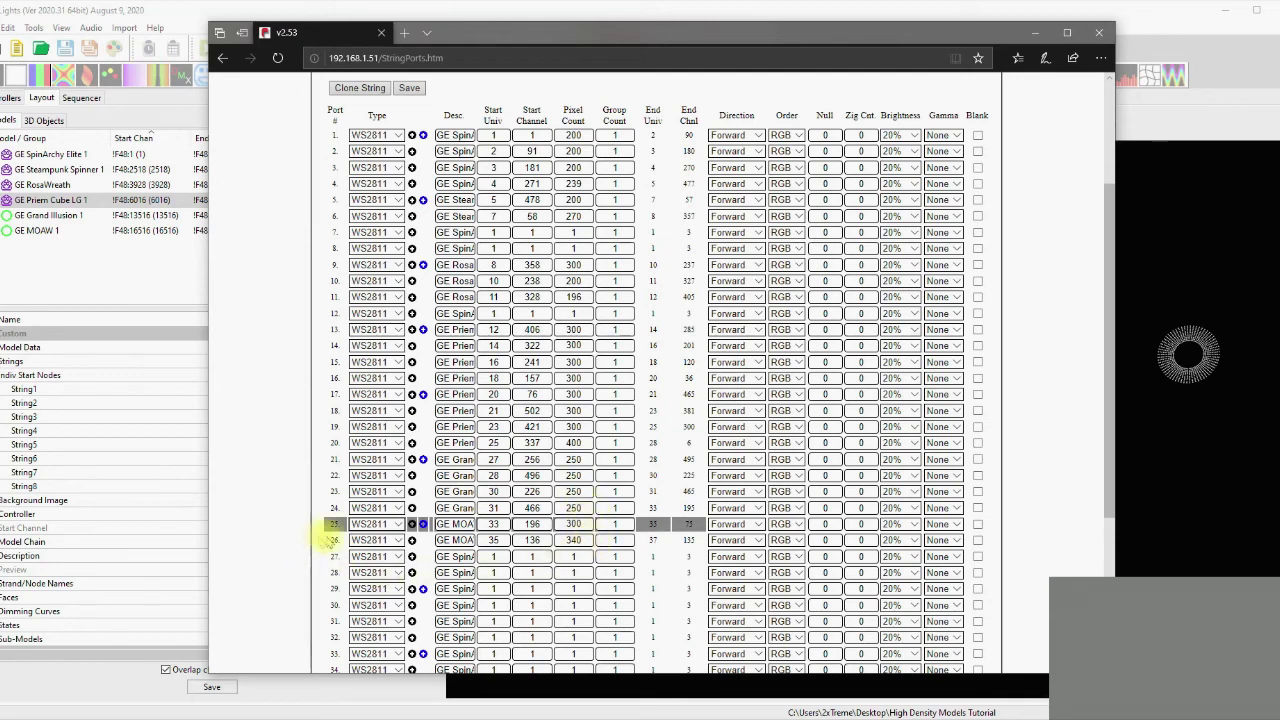
left_click(177, 558)
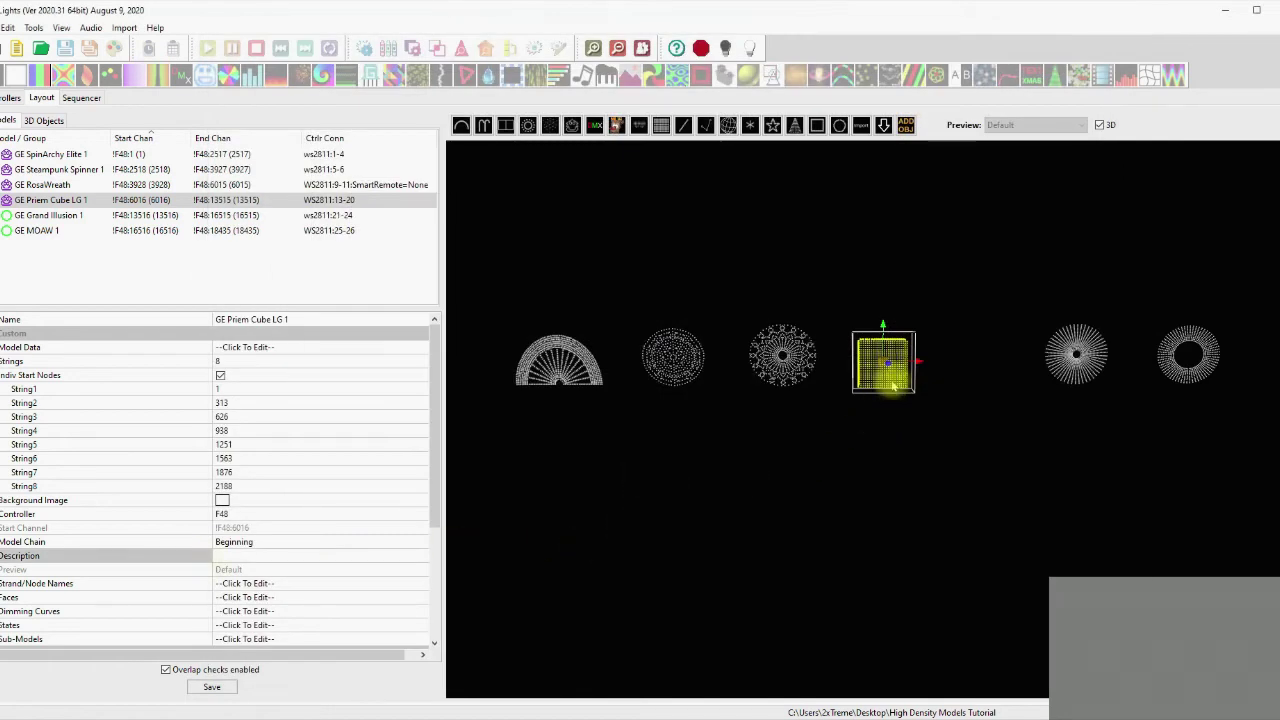
left_click_drag(434, 509, 440, 612)
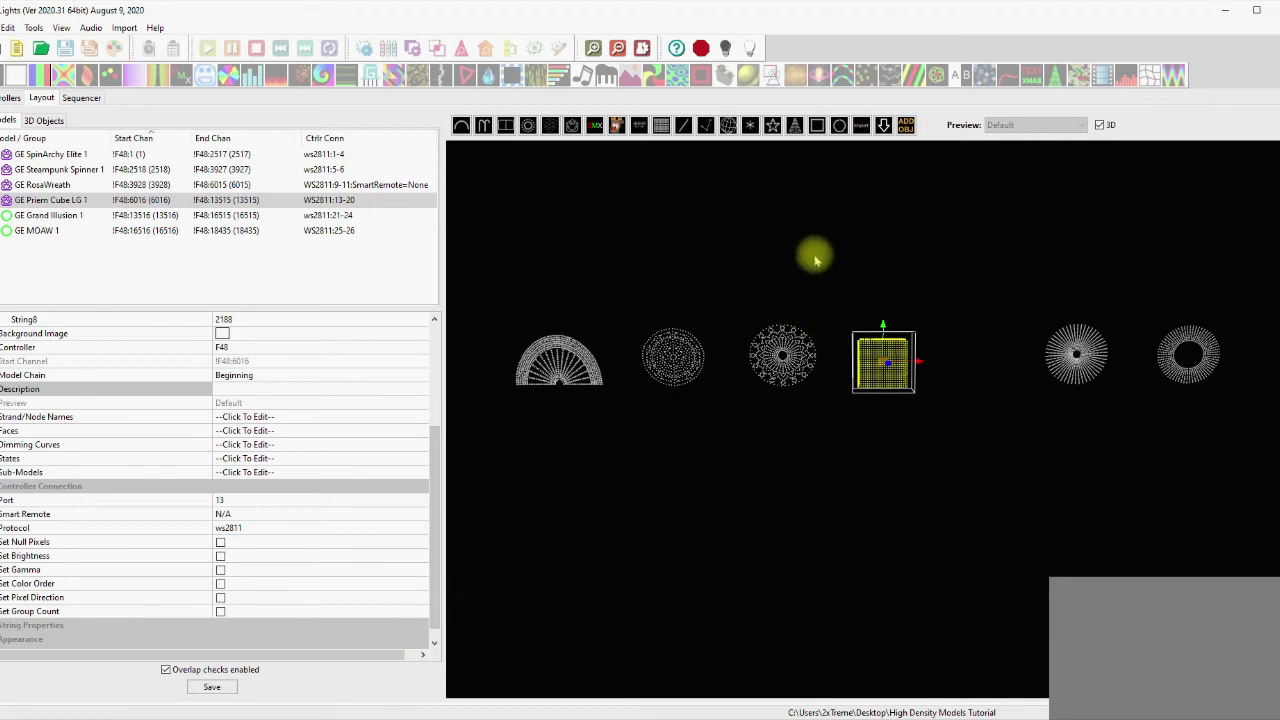
left_click(842, 462)
left_click(884, 360)
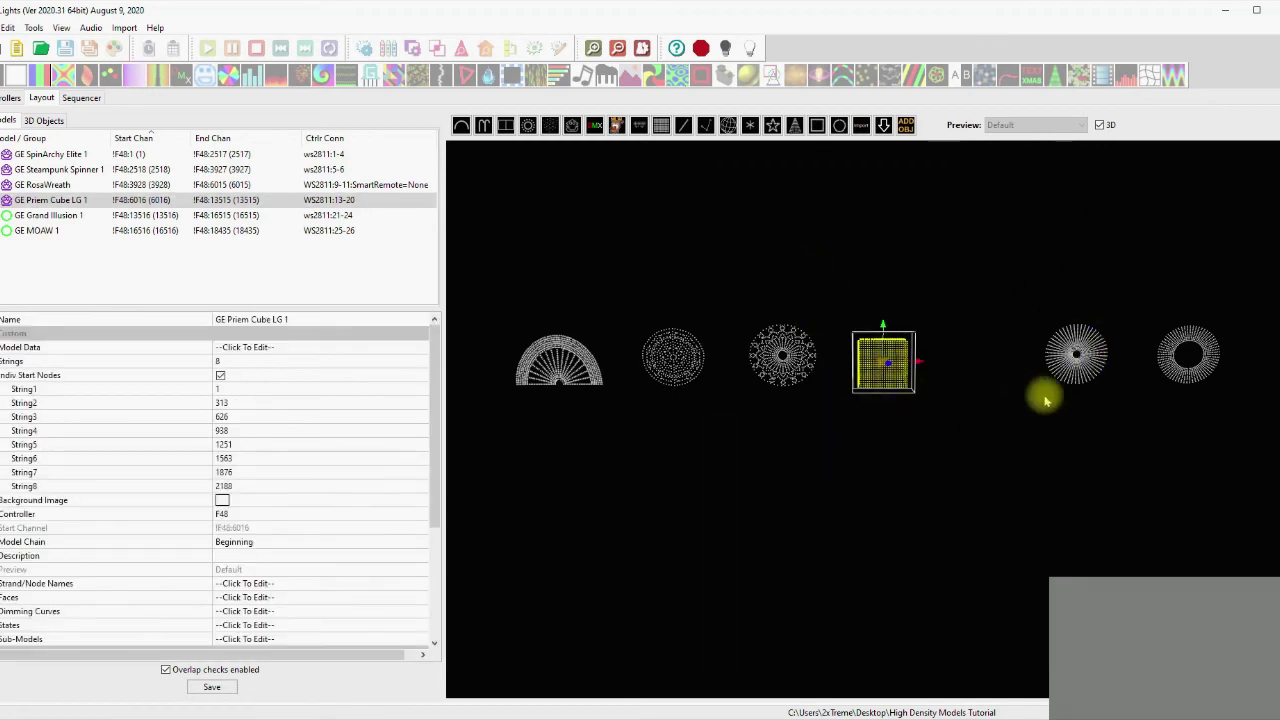
Step: Compare the string and node settings of GE Grand Illusion 1, GE Priem Cube LG 1, GE MOAW 1 and GE RosaWreath
left_click(1066, 400)
left_click(1065, 392)
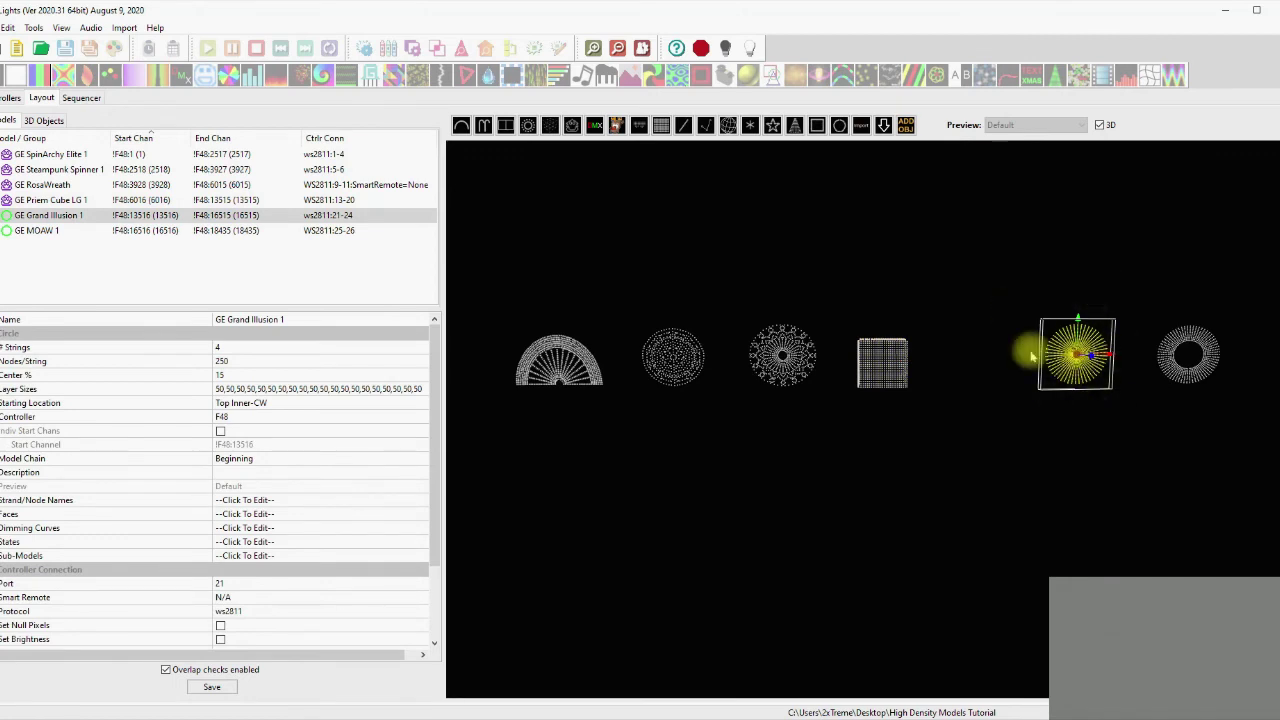
left_click(914, 434)
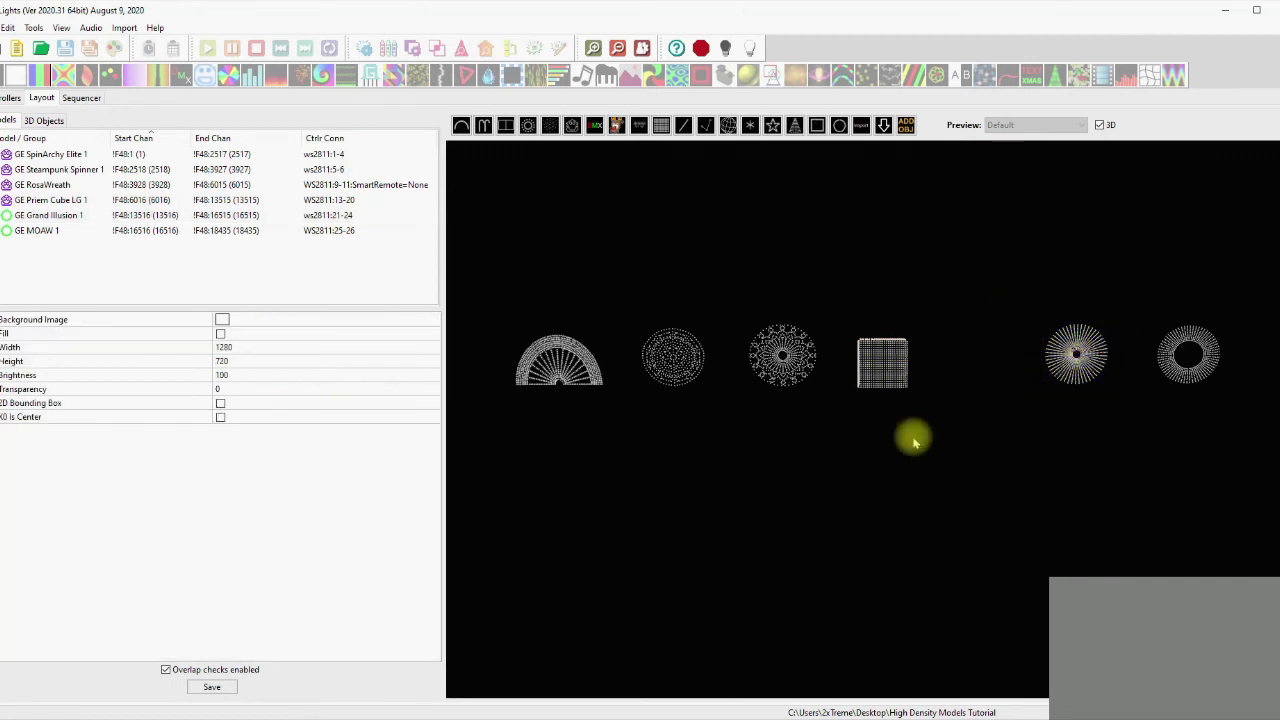
left_click(893, 381)
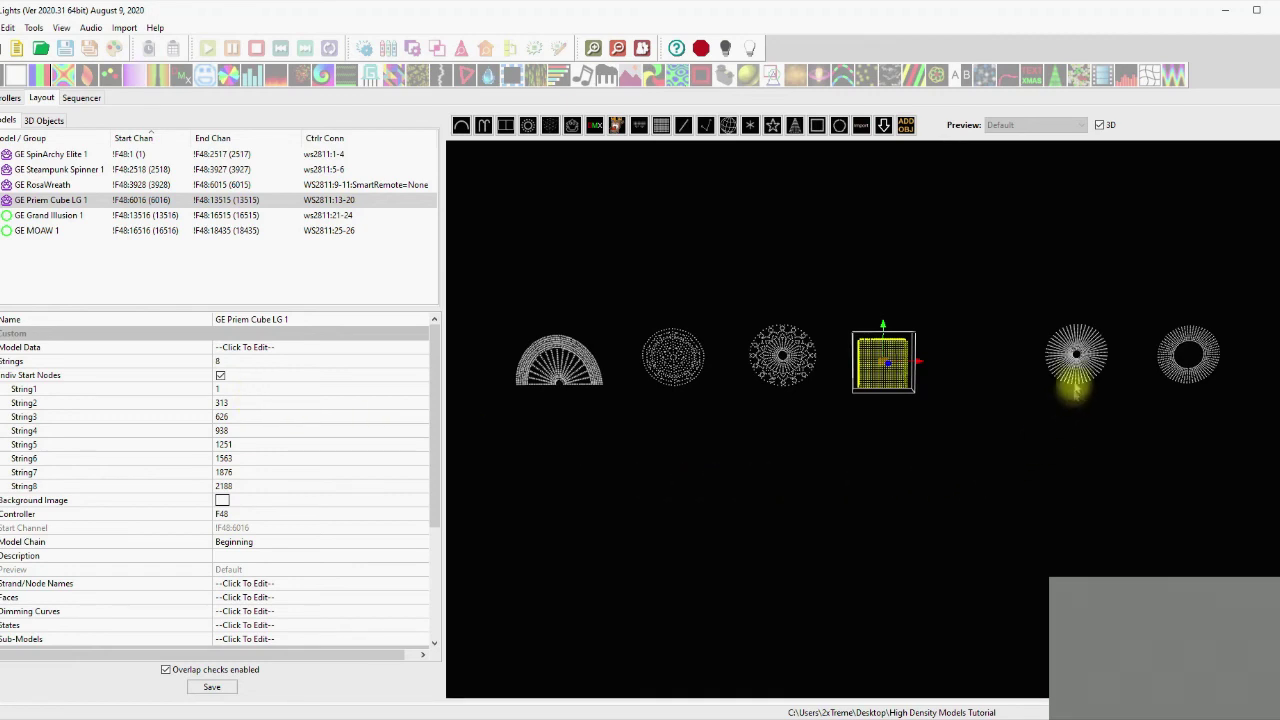
left_click(1073, 357)
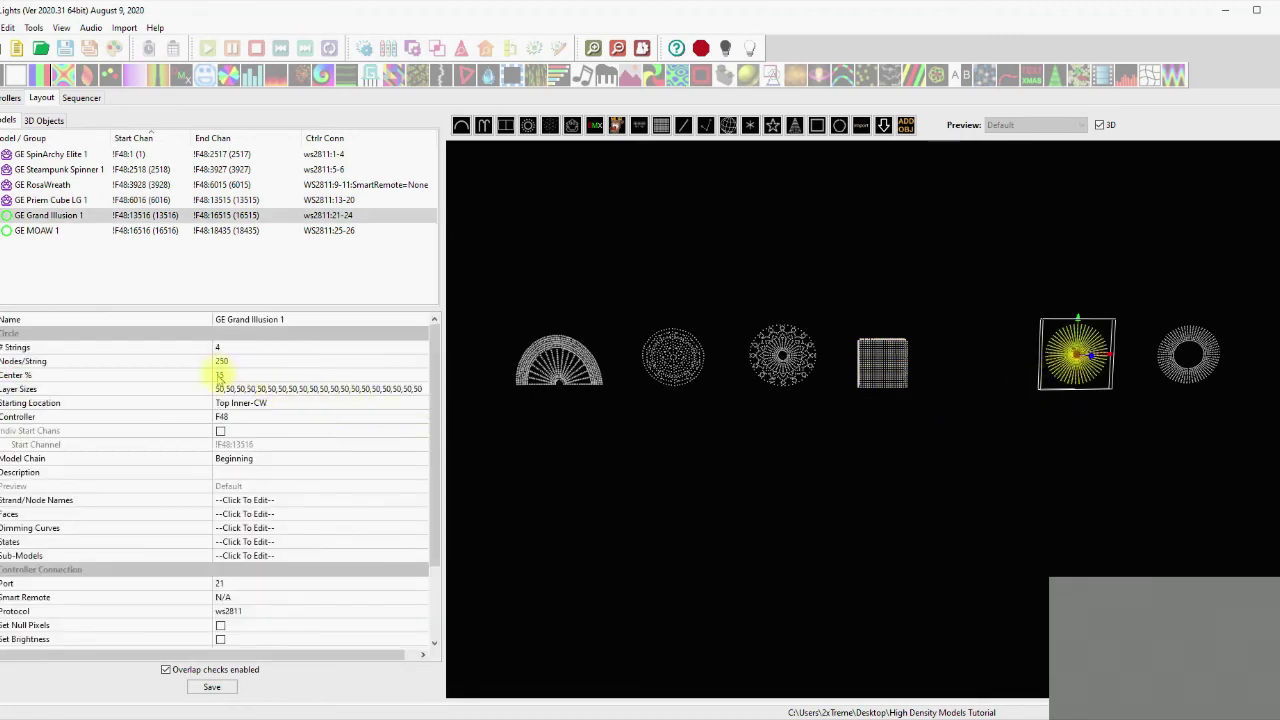
left_click(1140, 510)
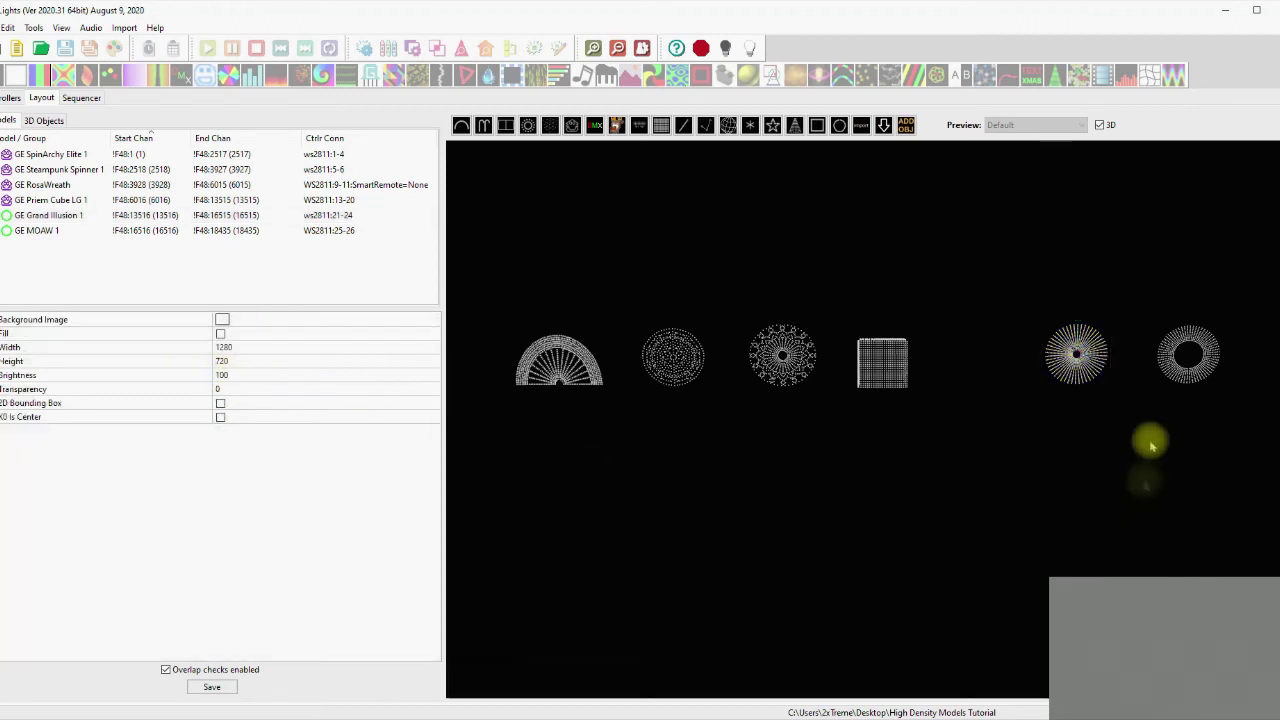
left_click(1177, 362)
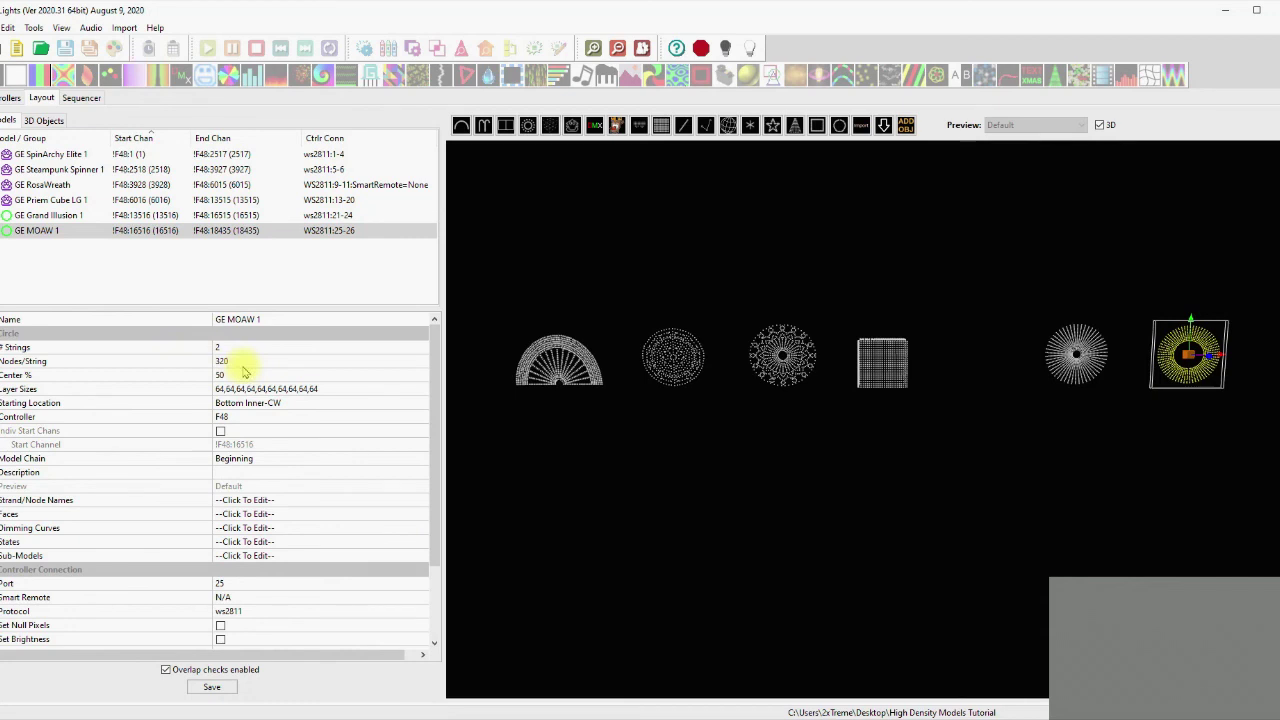
left_click(785, 378)
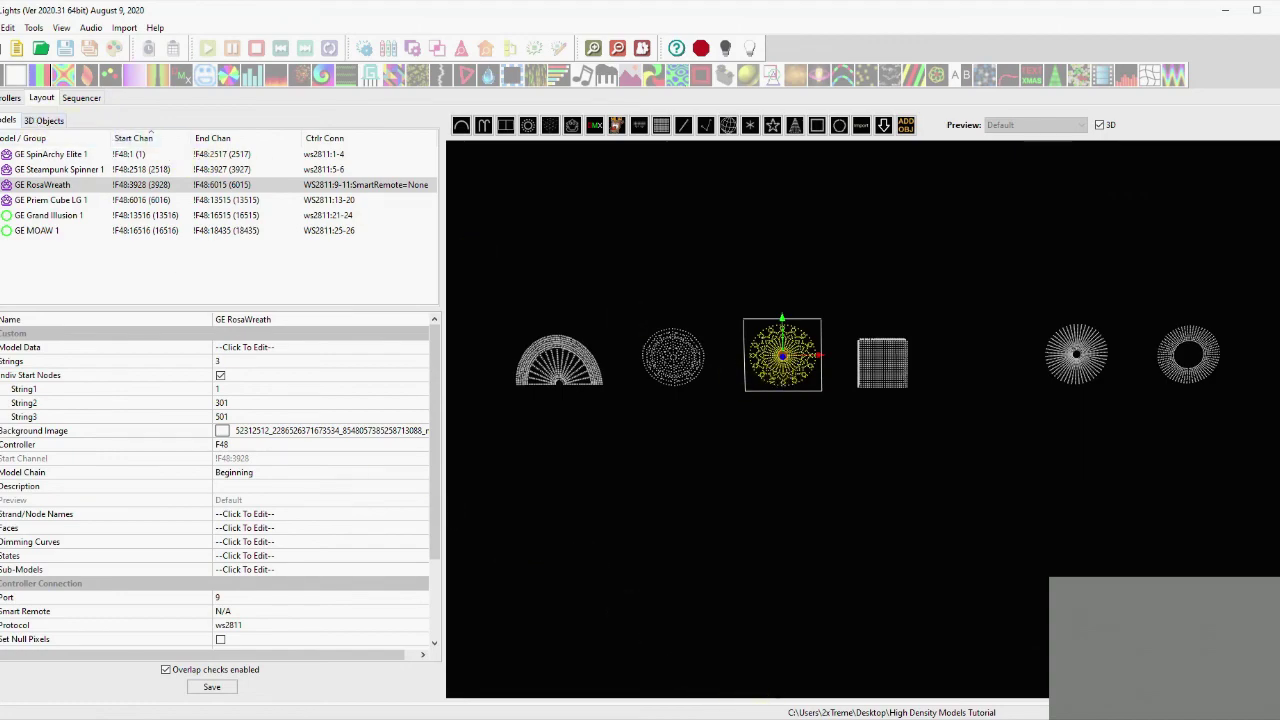
Step: Switch back to the Falcon controller's port configuration page and review the port assignments, pixel counts and Main/Expansion Max Nodes split
key("alt+Tab")
scroll(829, 470, "down", 5)
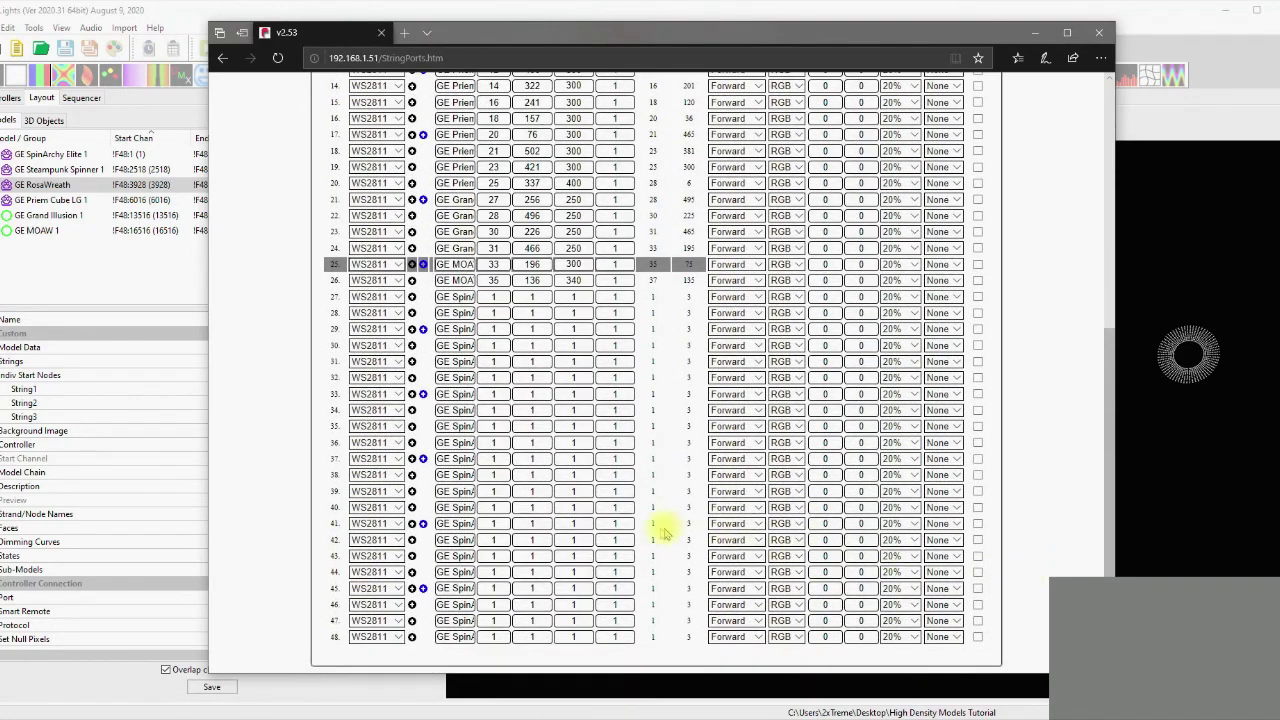
scroll(605, 558, "up", 2)
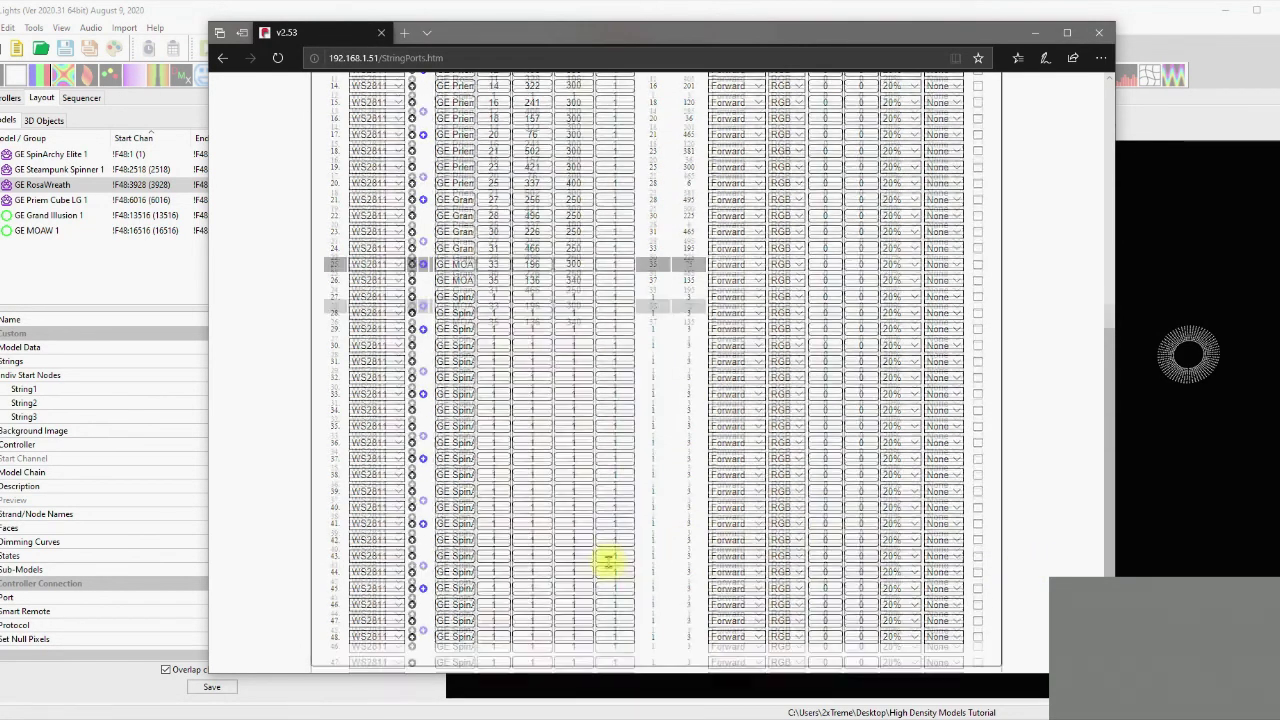
scroll(615, 630, "up", 5)
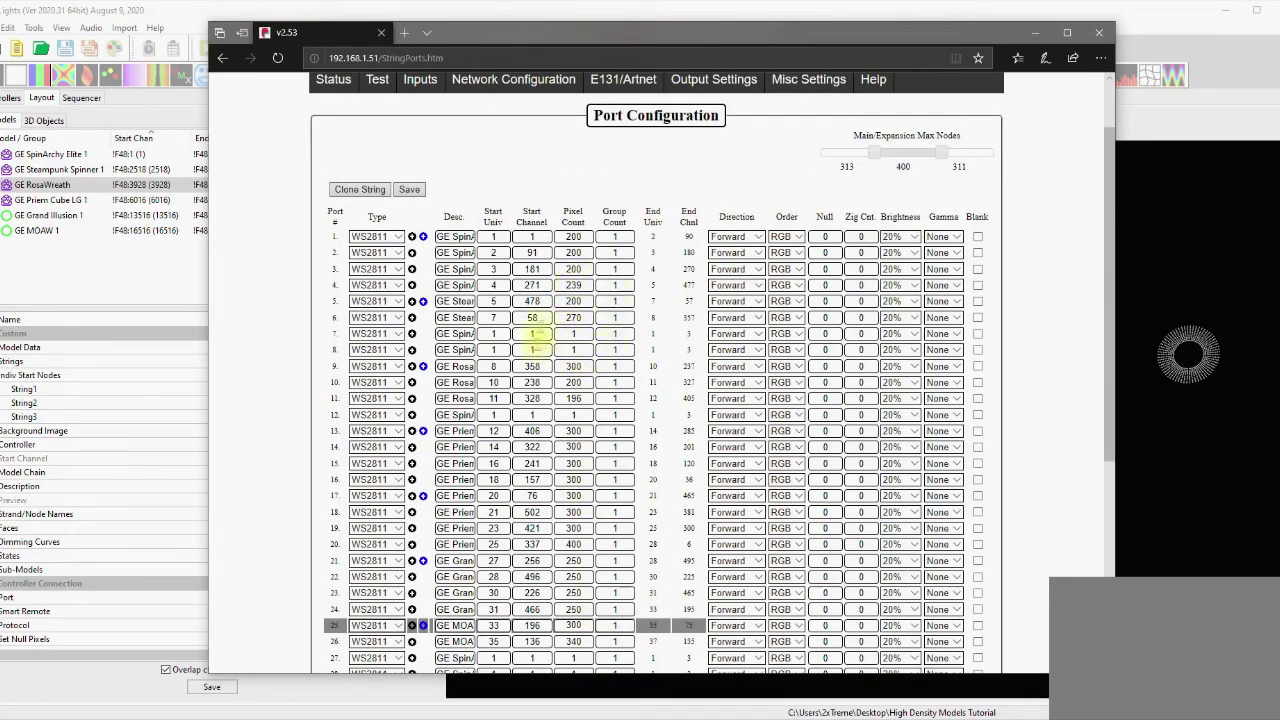
scroll(737, 575, "down", 6)
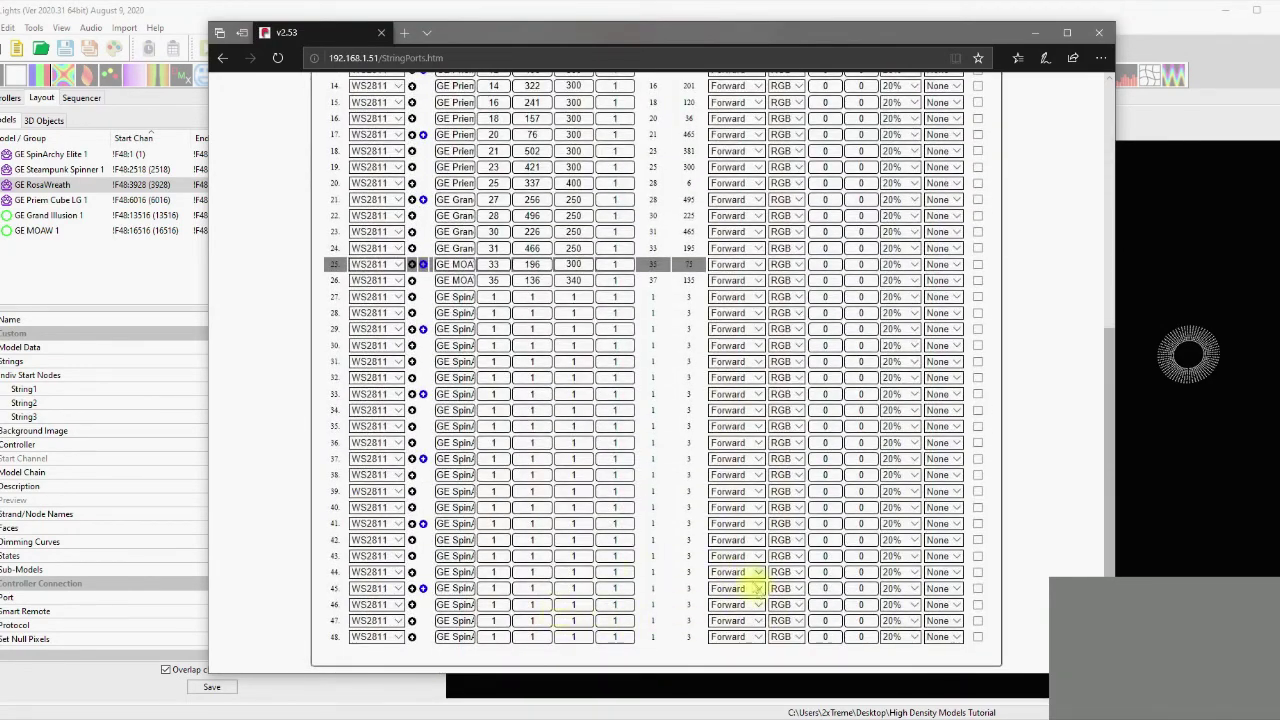
scroll(729, 630, "up", 6)
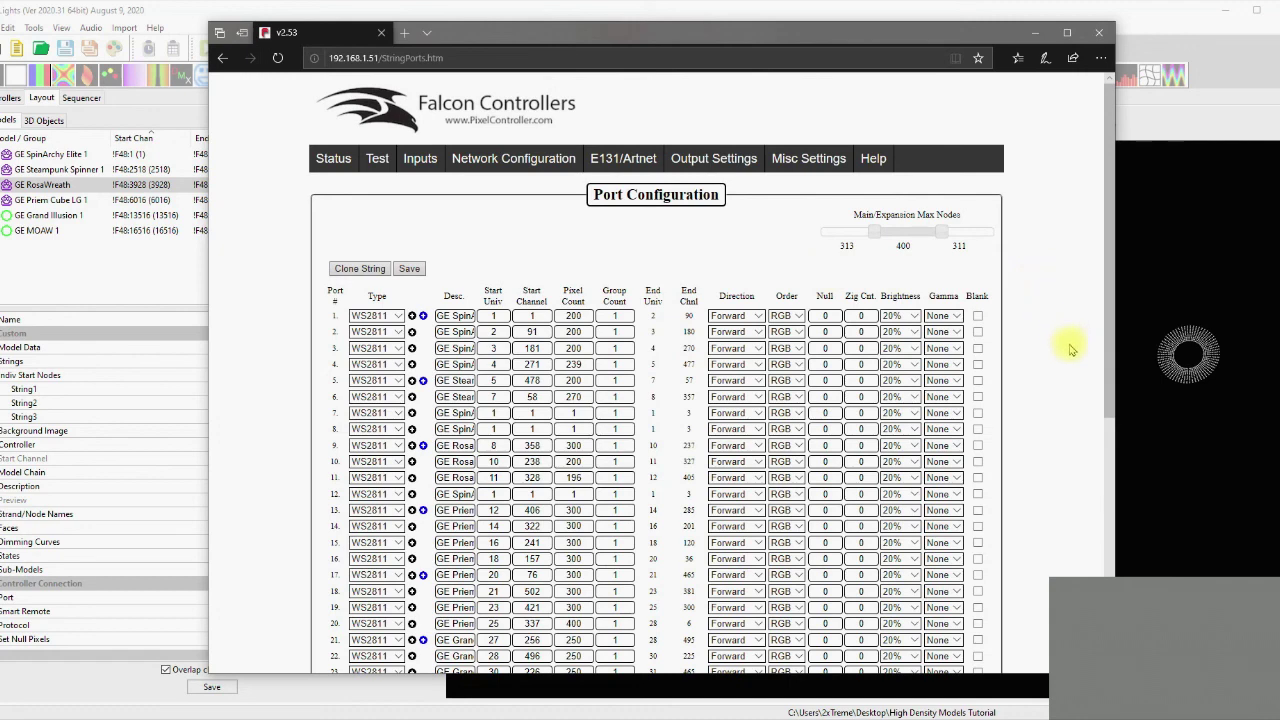
scroll(1070, 349, "down", 3)
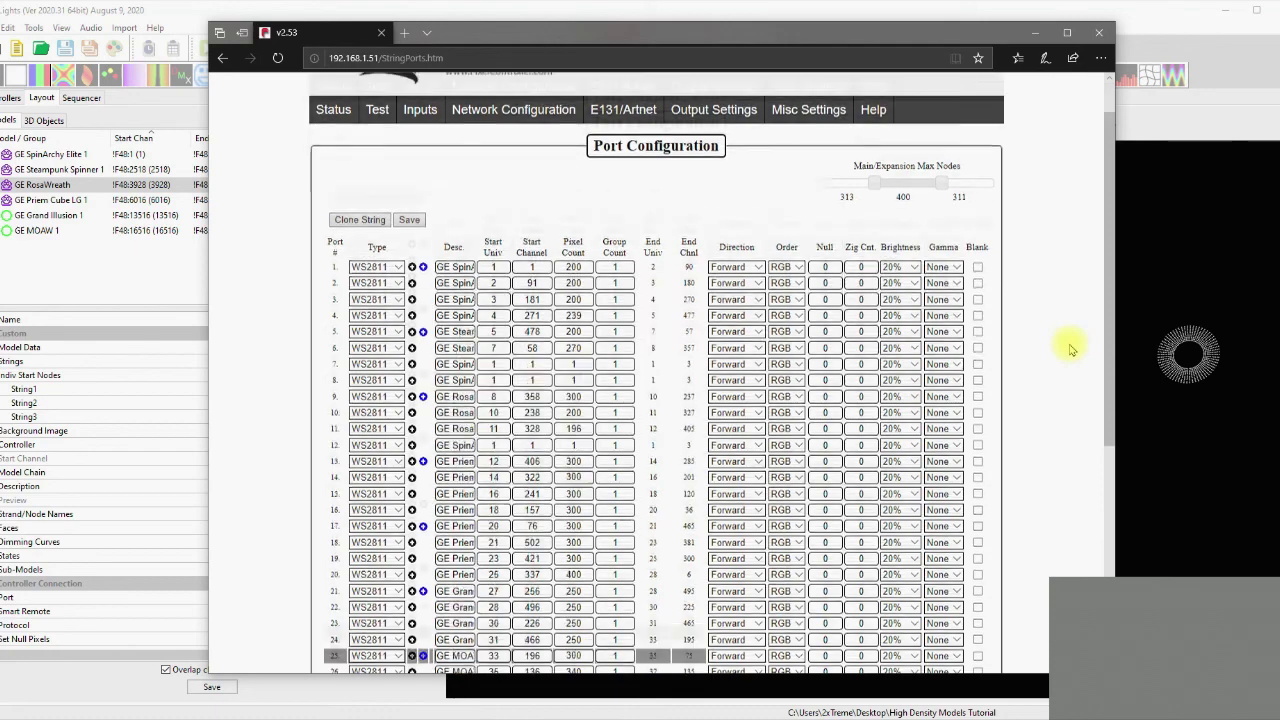